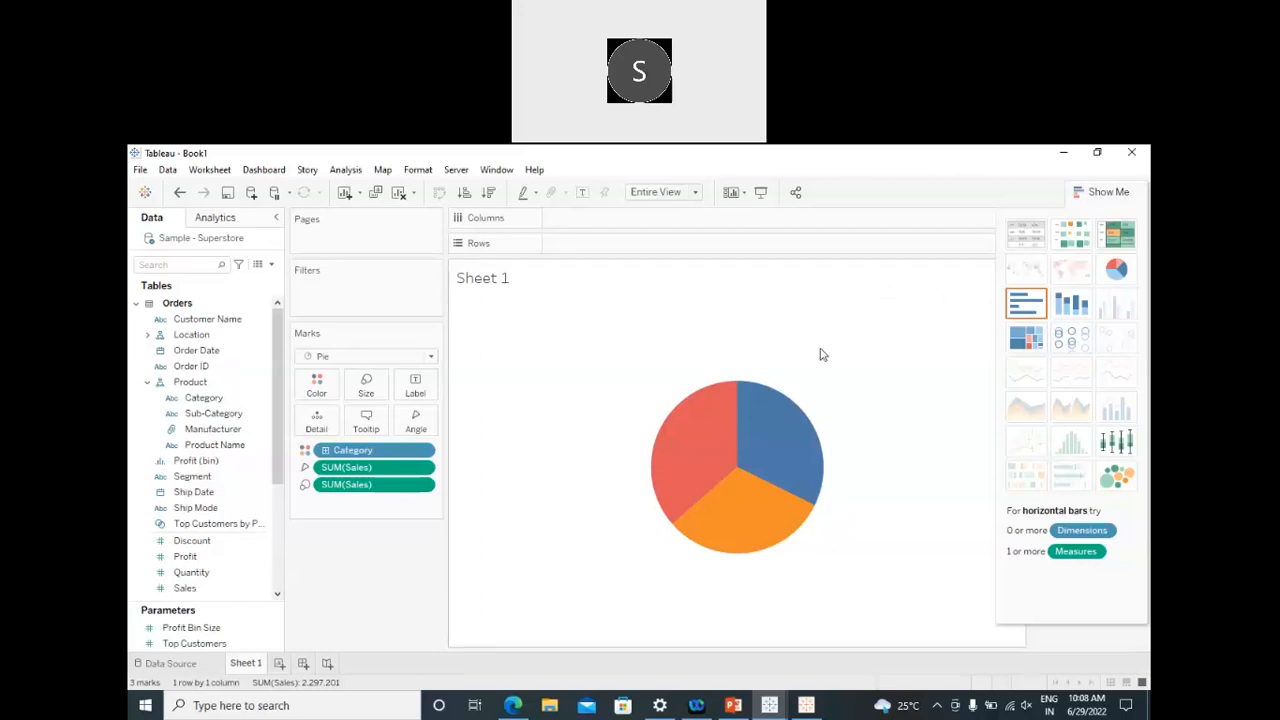
Step: Minimise Tableau to show the slides, then bring the cfo_dashboard workbook window back from the taskbar
left_click(1062, 157)
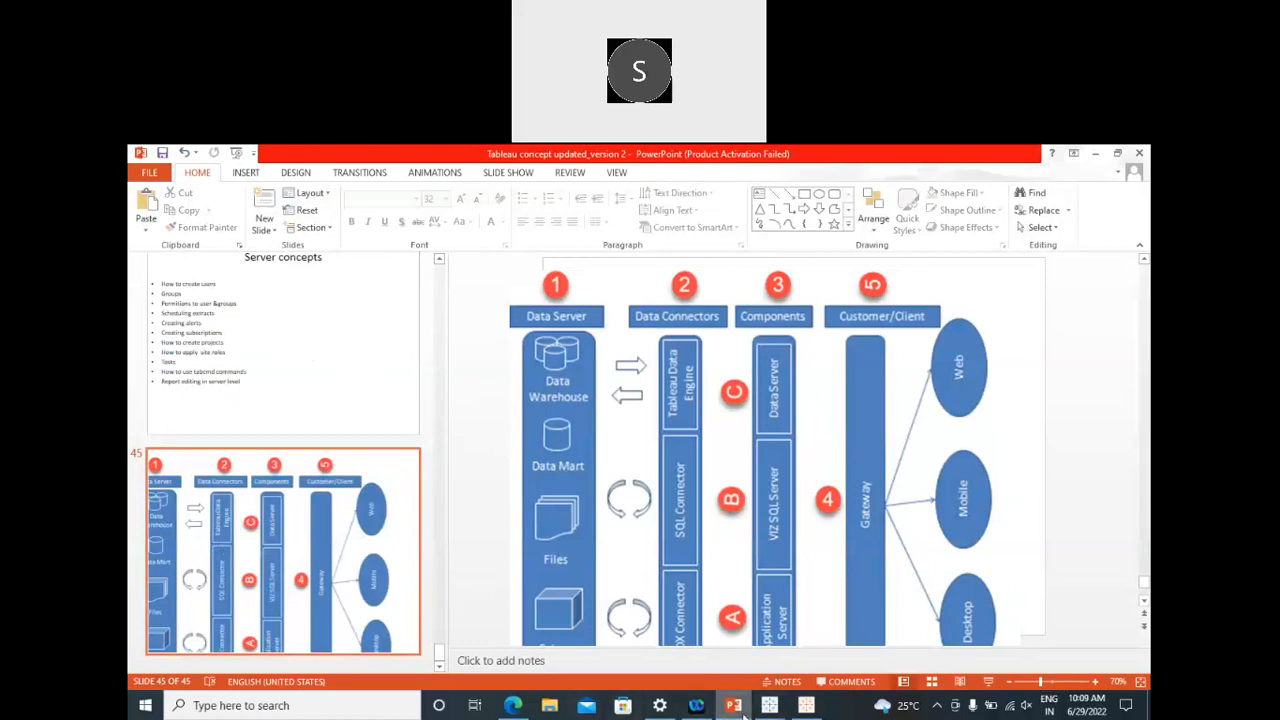
mouse_move(520, 706)
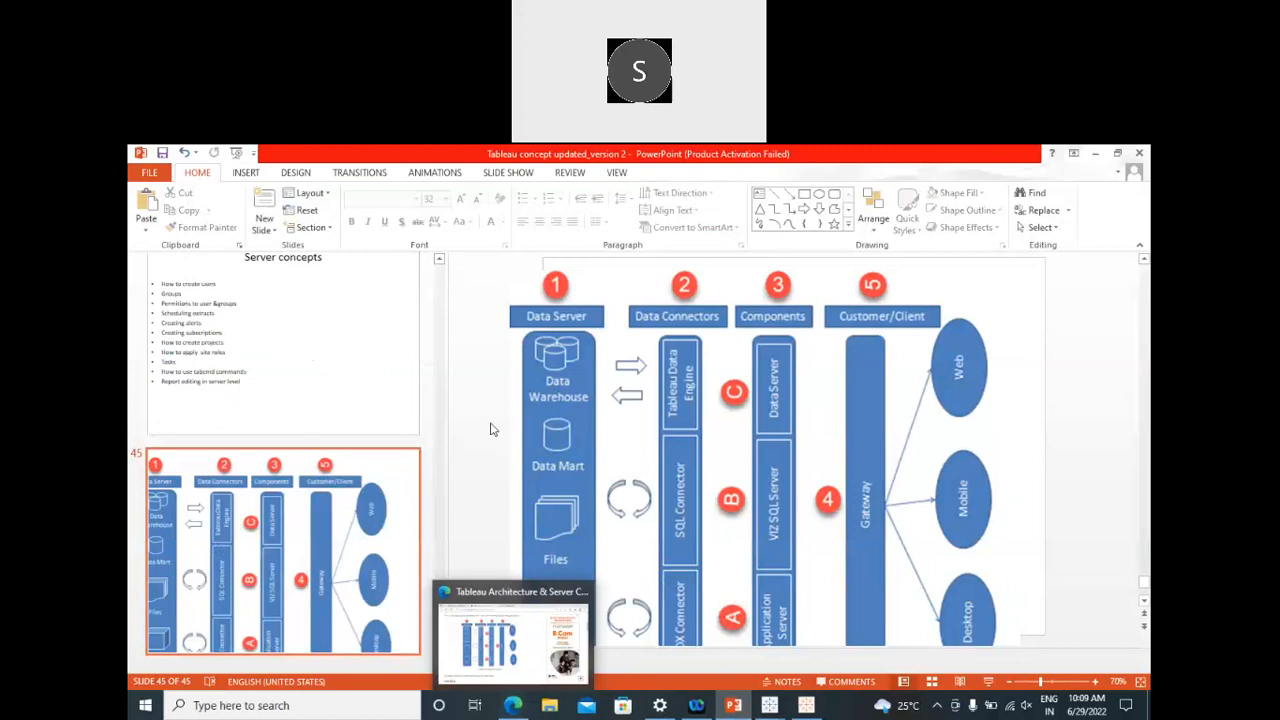
mouse_move(769, 705)
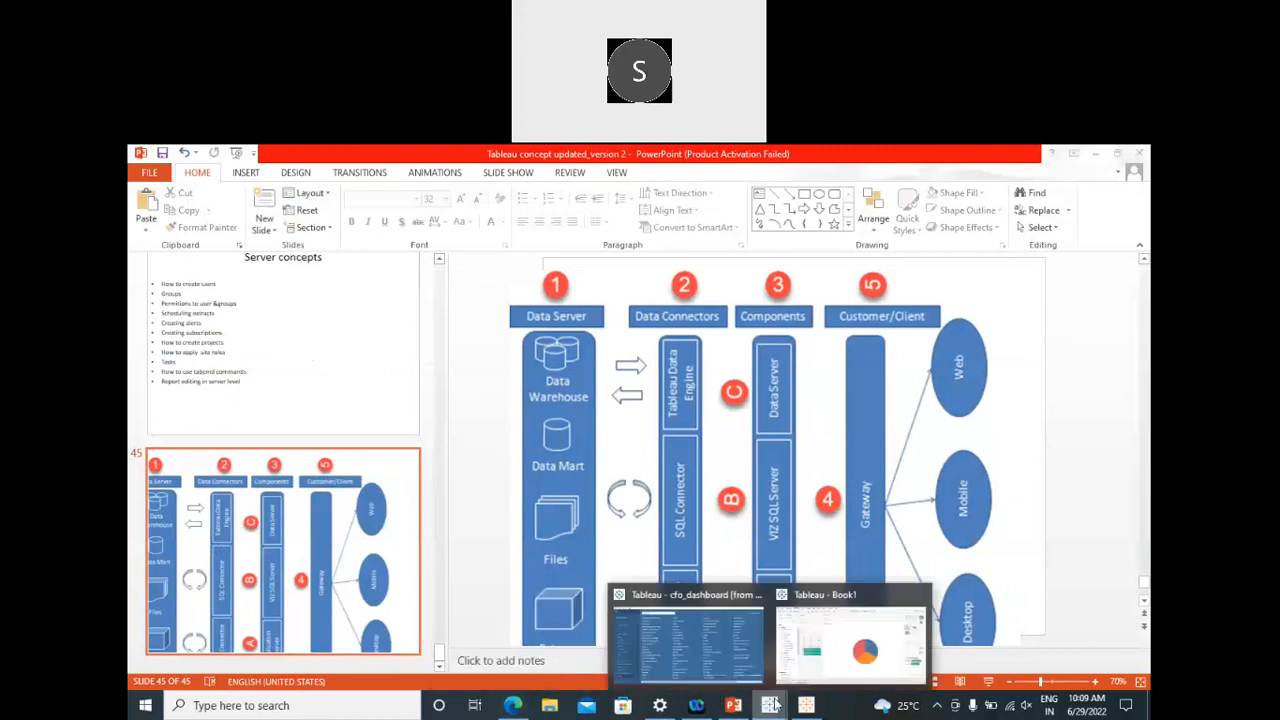
left_click(735, 649)
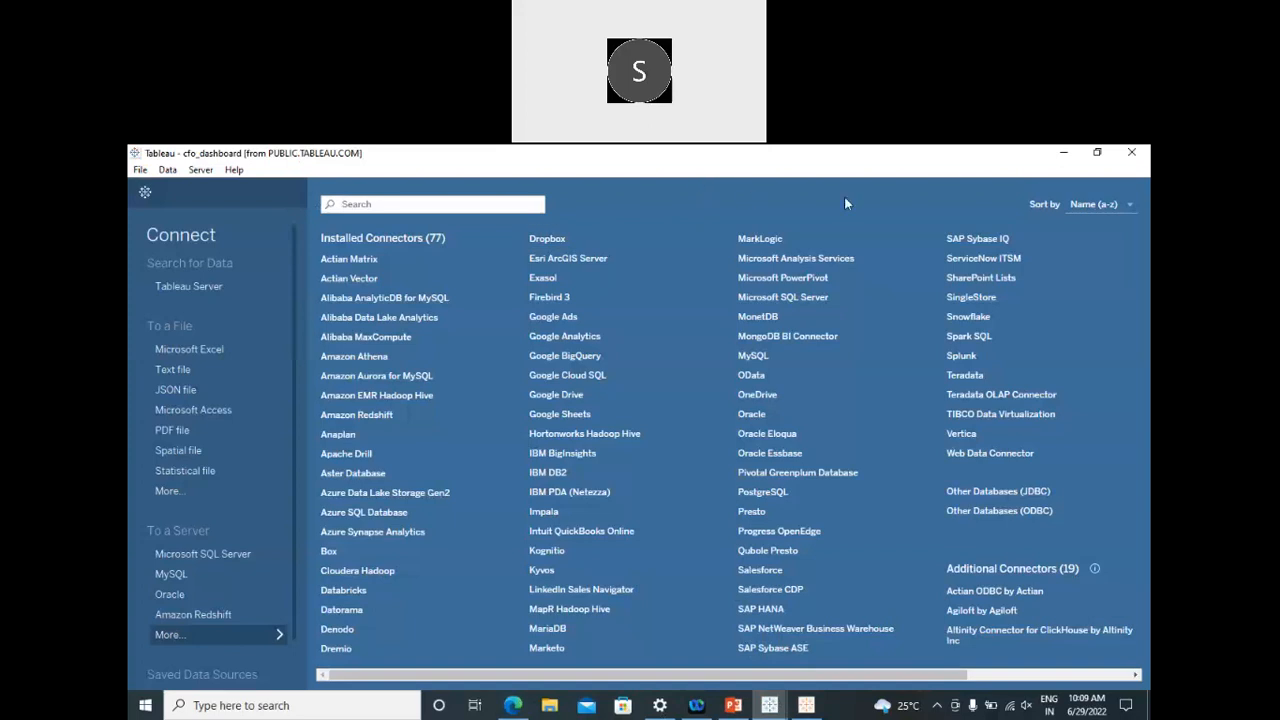
Step: Restore cfo_dashboard, leave the Connect page, view Detail Analysis and CFO Data Analysis, then minimise Tableau
left_click(1097, 154)
left_click(145, 196)
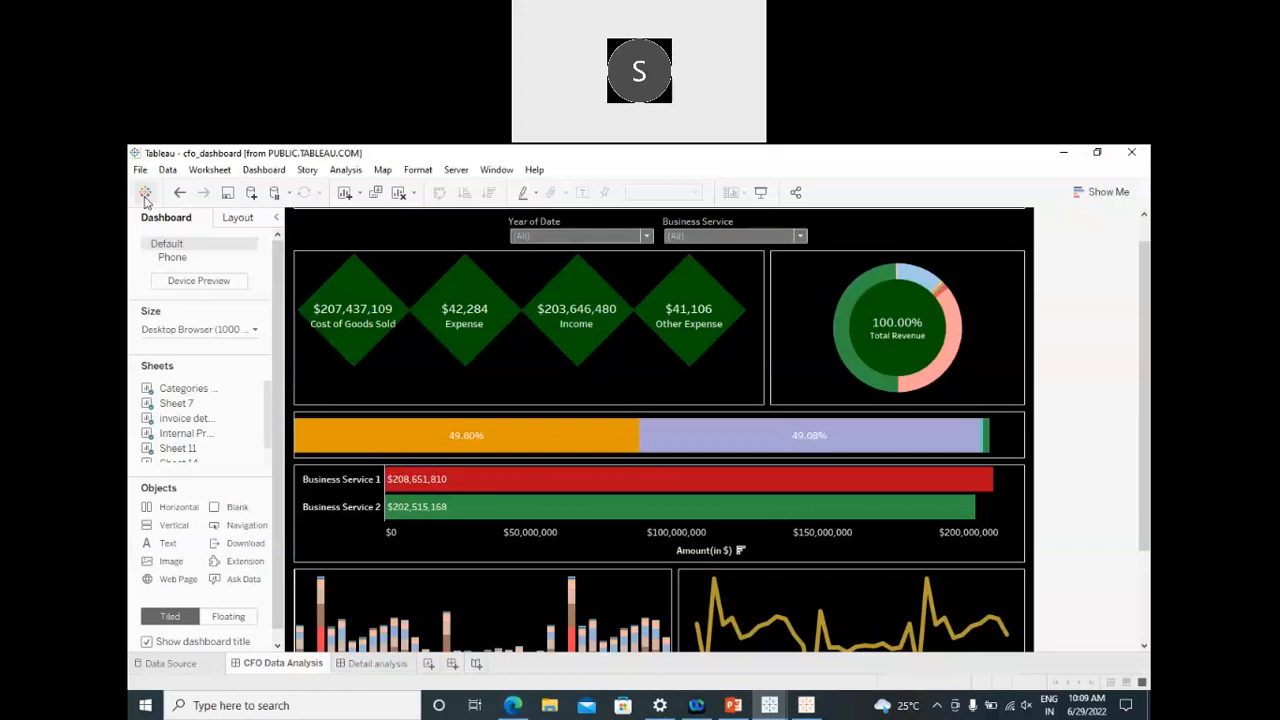
left_click(376, 664)
left_click(277, 666)
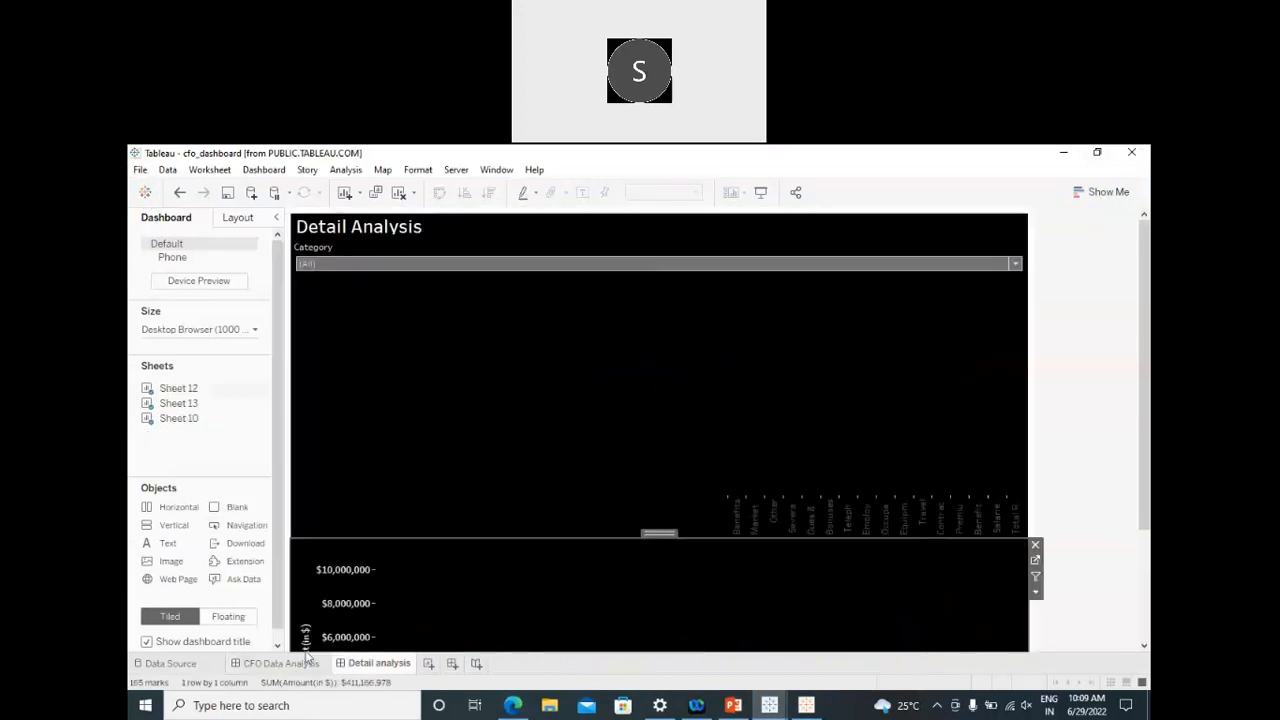
left_click(1061, 153)
Step: Bring back the Book1 window, open its start page, and browse the recent workbooks list
mouse_move(769, 705)
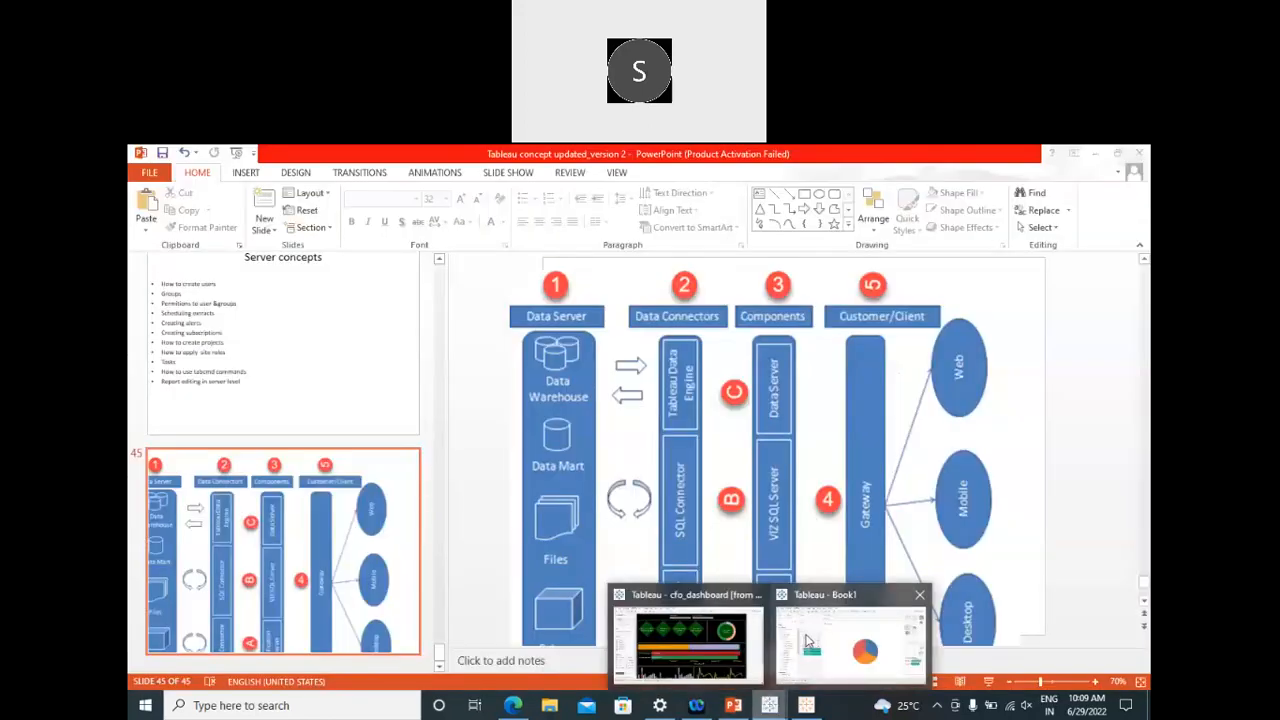
left_click(808, 641)
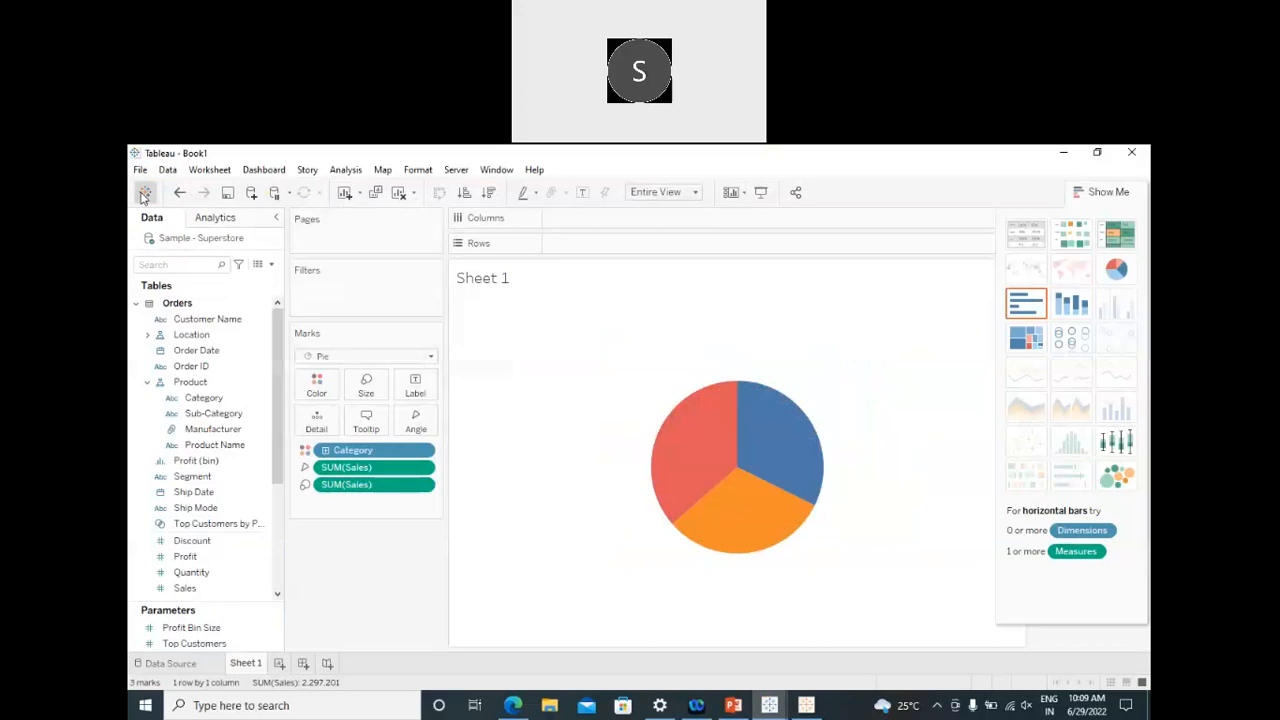
left_click(145, 192)
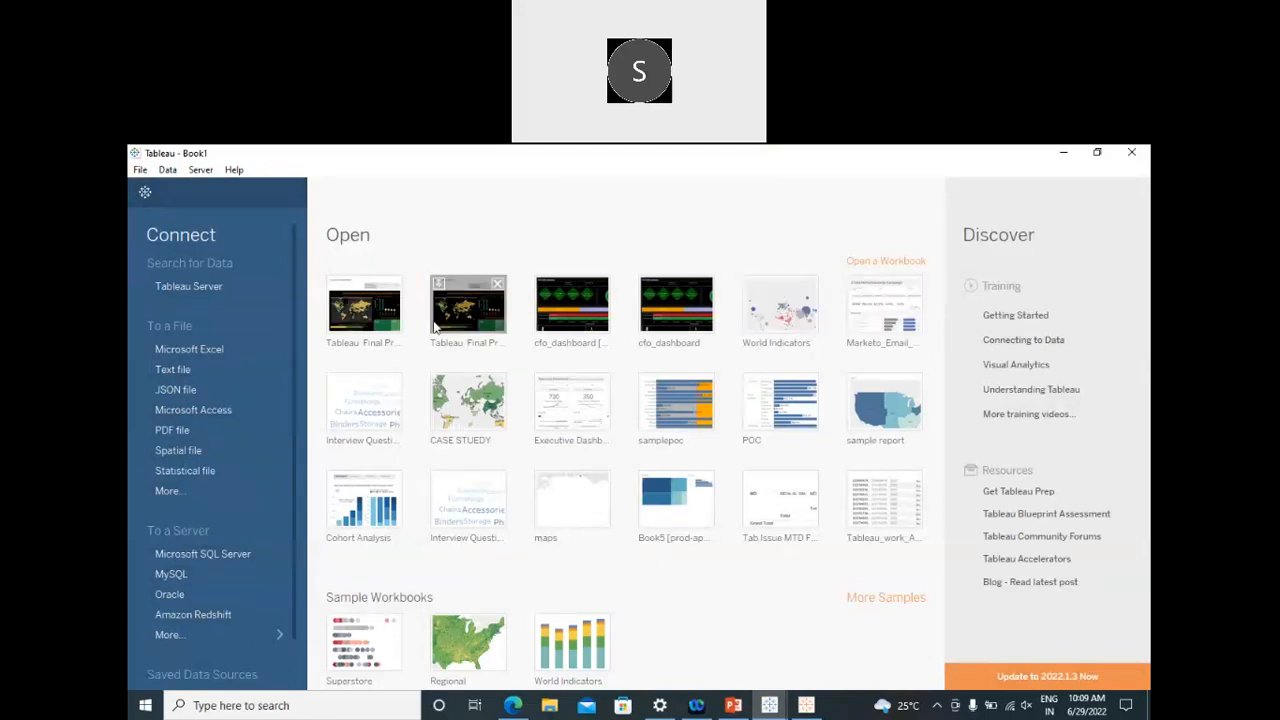
left_click(355, 334)
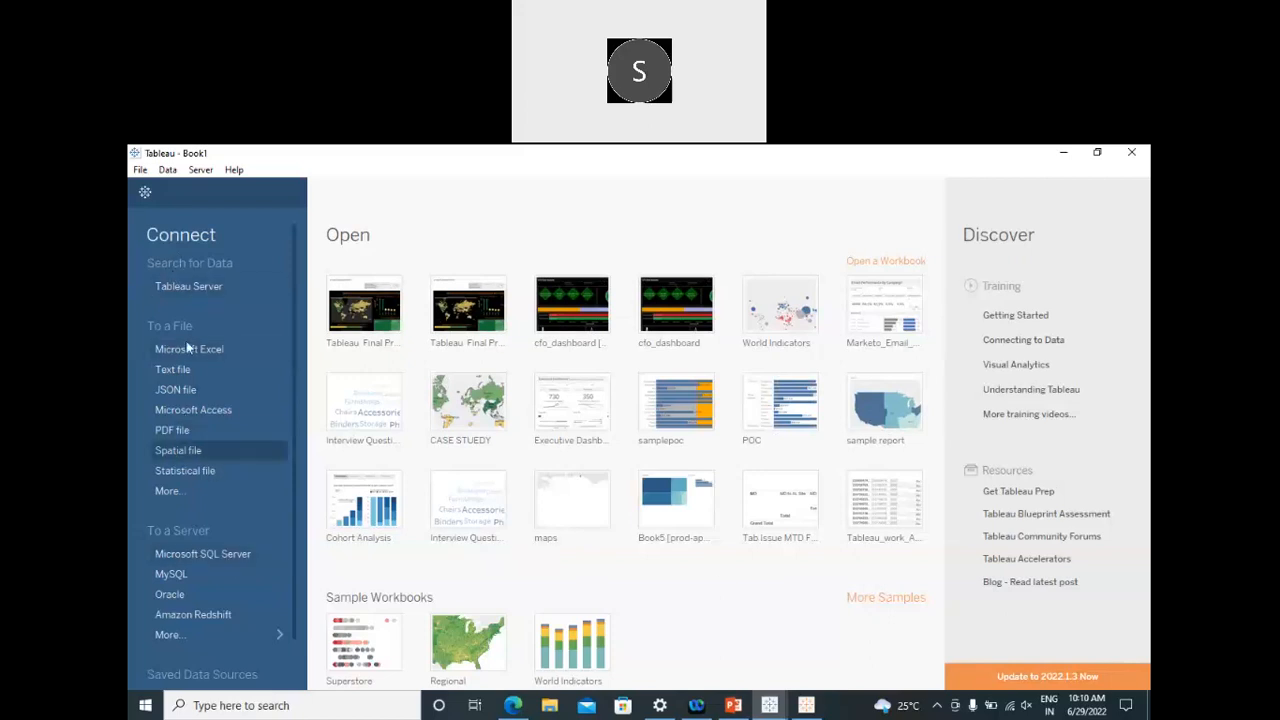
scroll(230, 404, "down", 1)
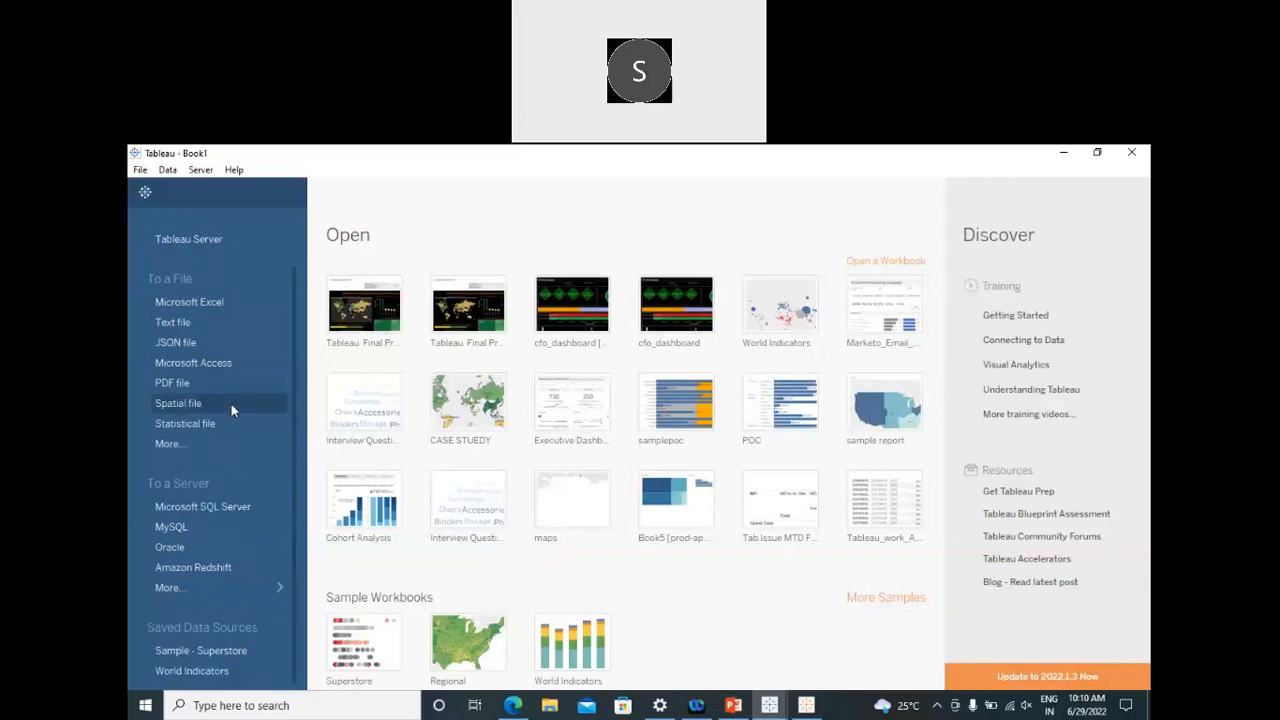
scroll(222, 433, "up", 1)
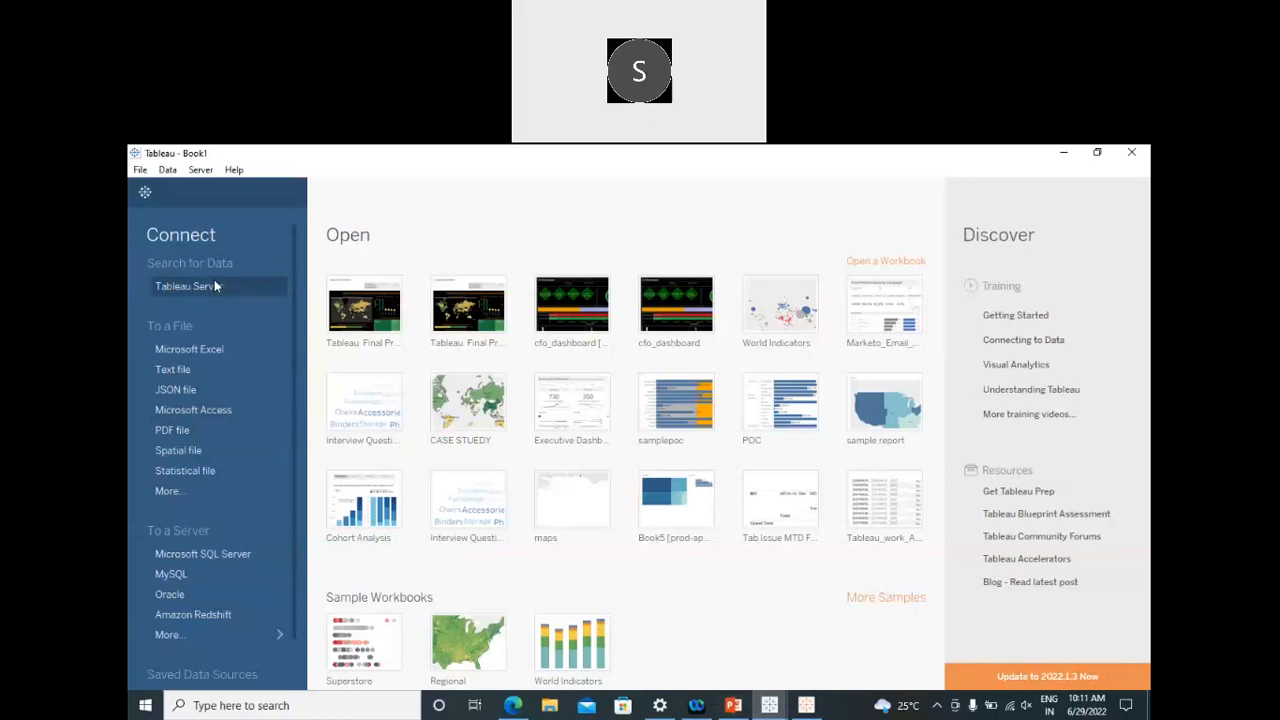
Step: Connect to the Student Data Excel file on the Desktop and drag its Student Data sheet onto the canvas
left_click(218, 352)
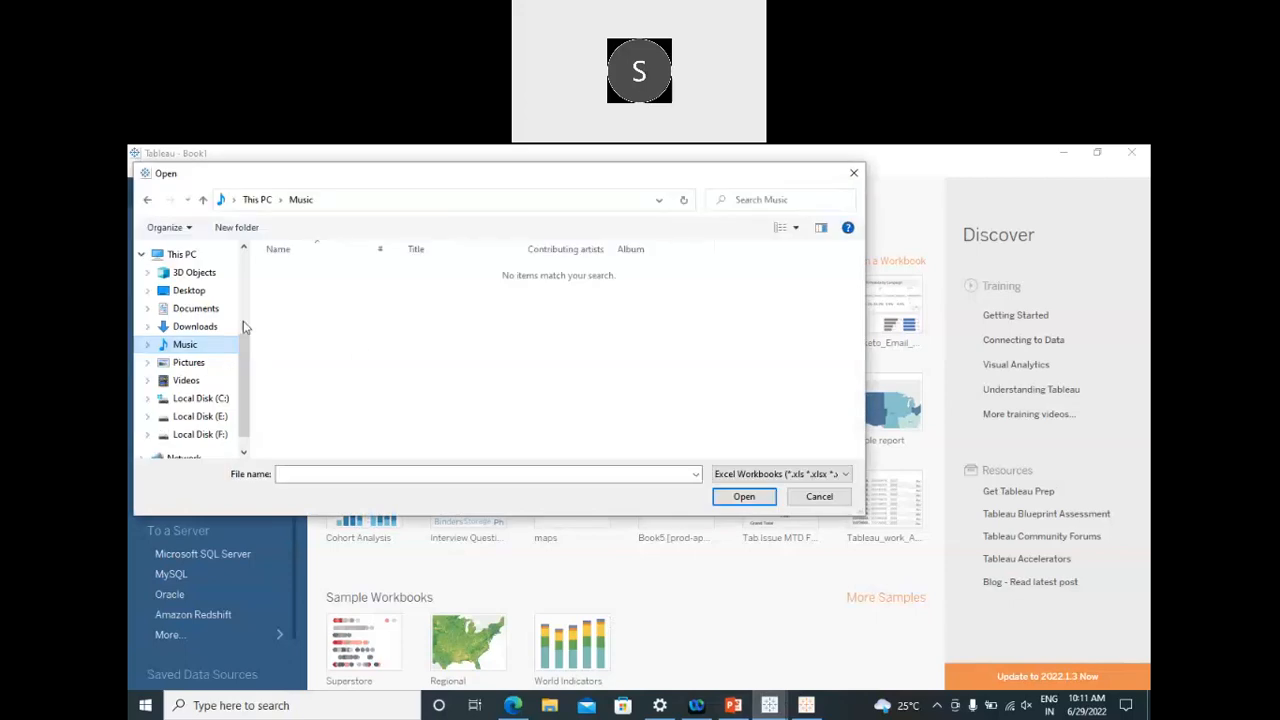
left_click(189, 291)
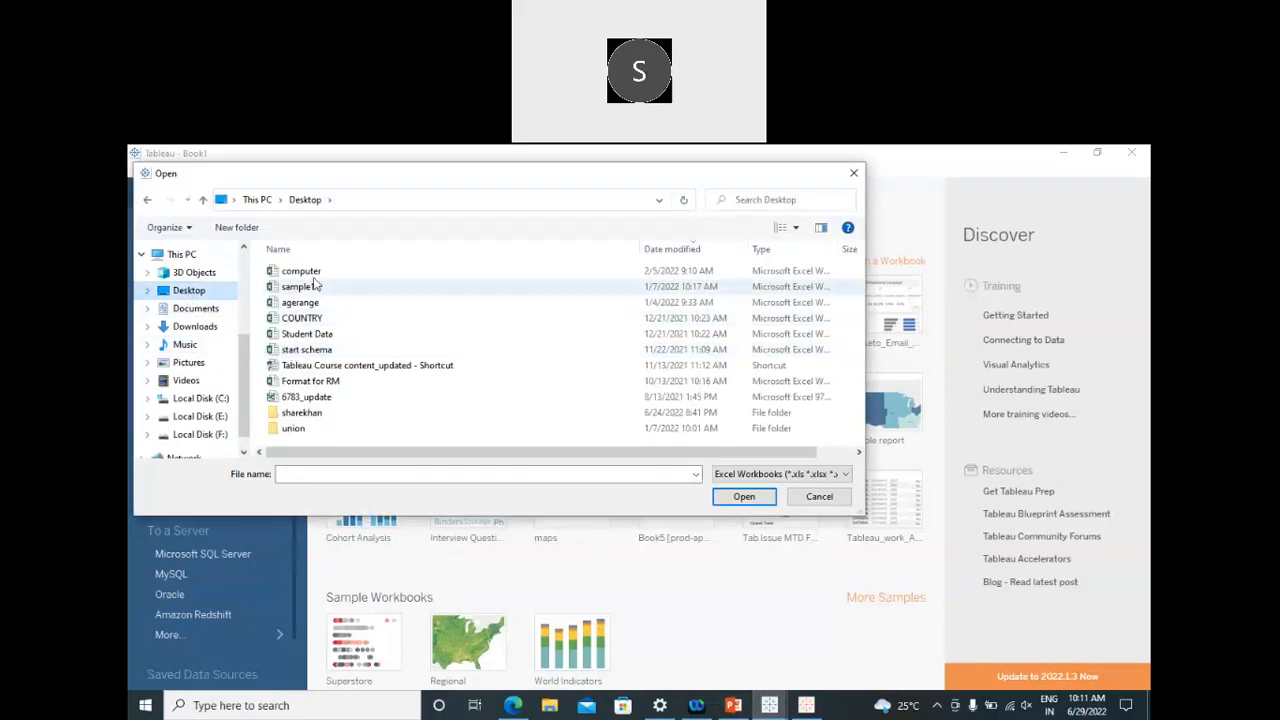
left_click(312, 276)
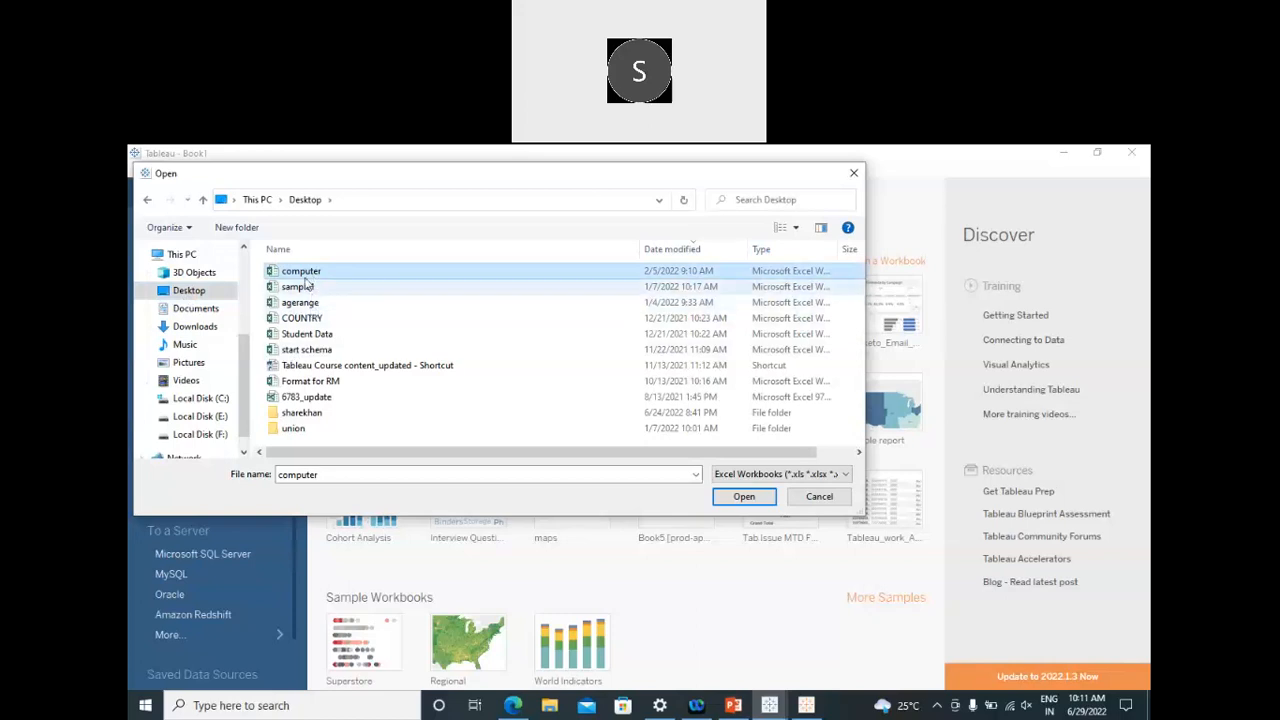
left_click(304, 320)
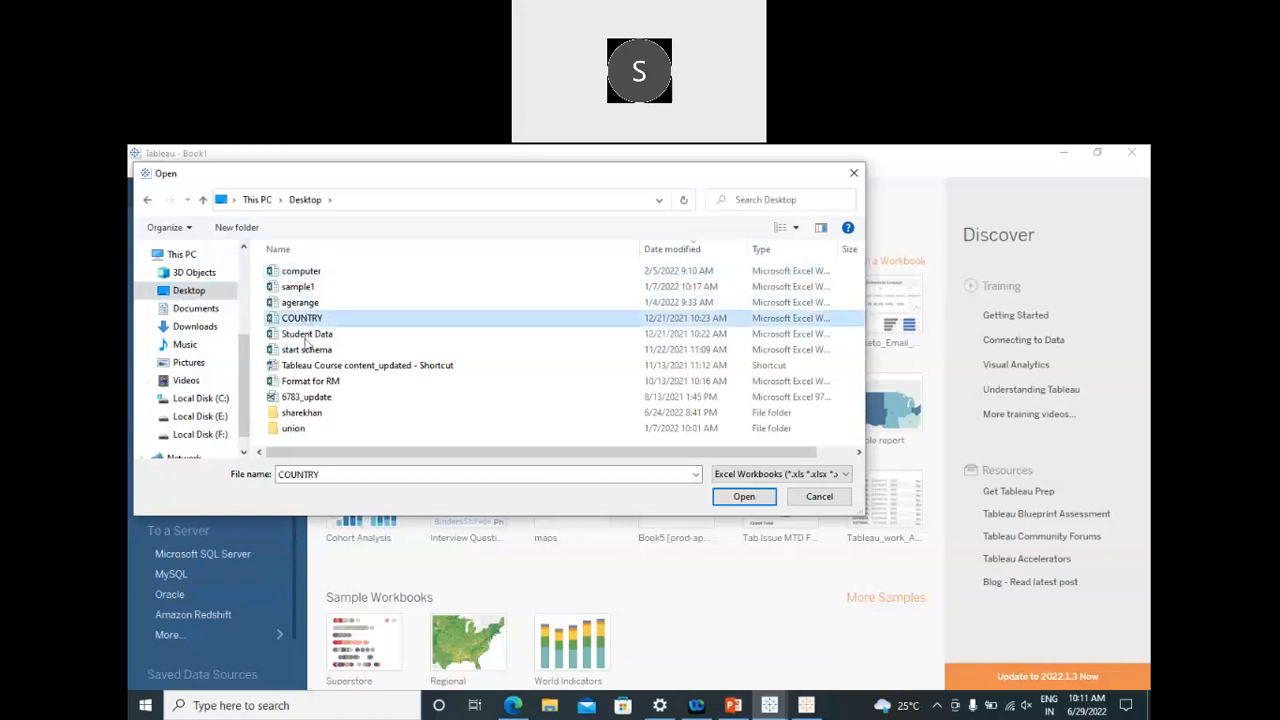
left_click(306, 338)
left_click(750, 498)
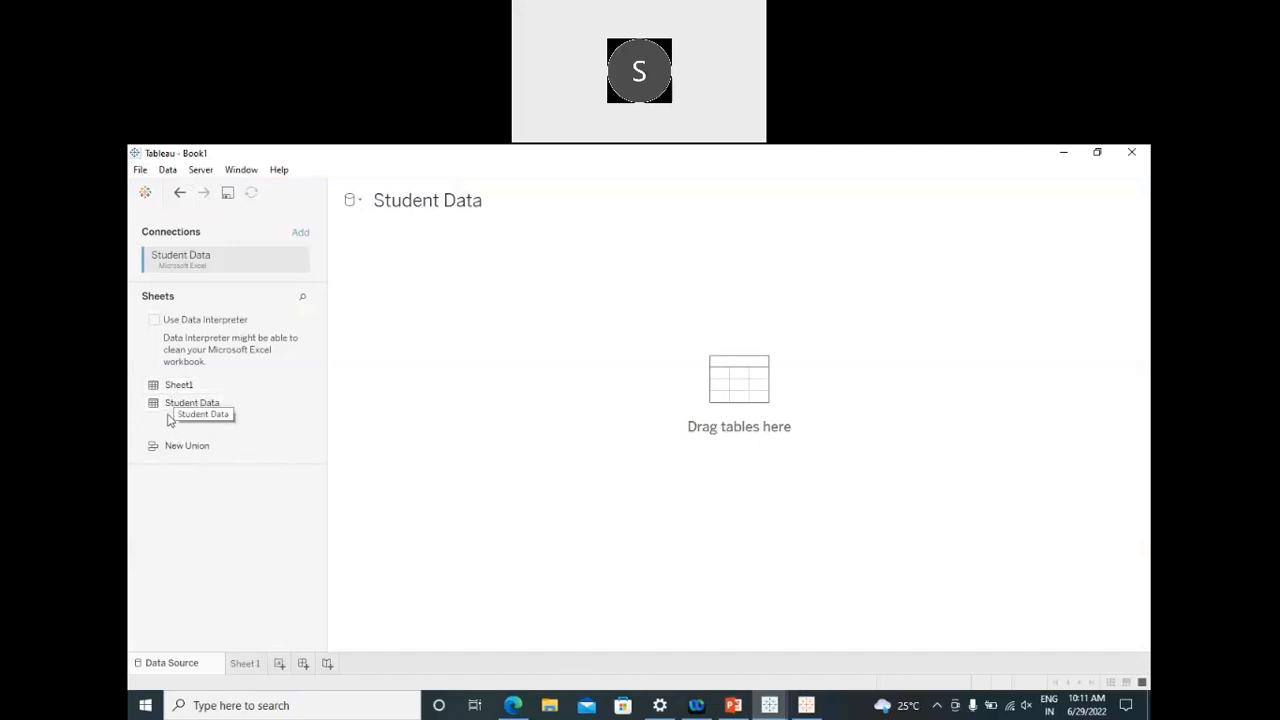
left_click_drag(172, 406, 743, 384)
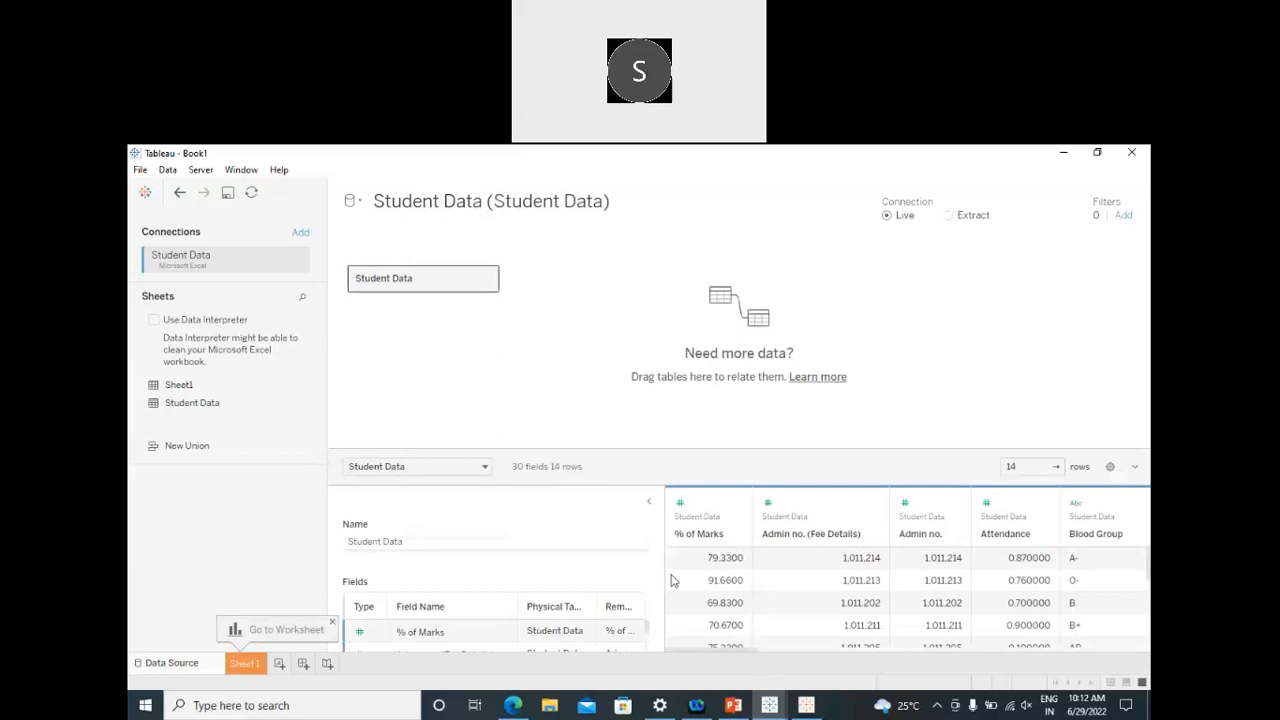
Step: Enlarge the Student Data preview grid to show more rows, then add a blank Sheet 2 after Sheet 1
left_click(649, 505)
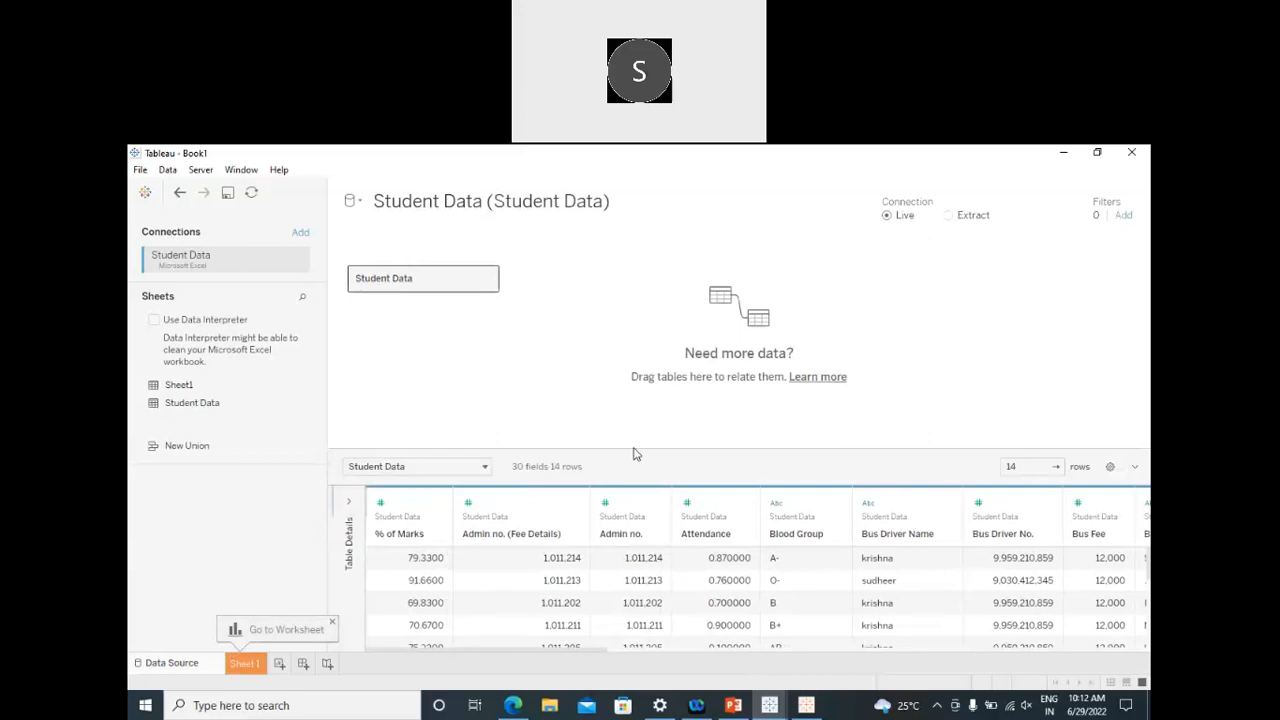
left_click_drag(634, 449, 626, 334)
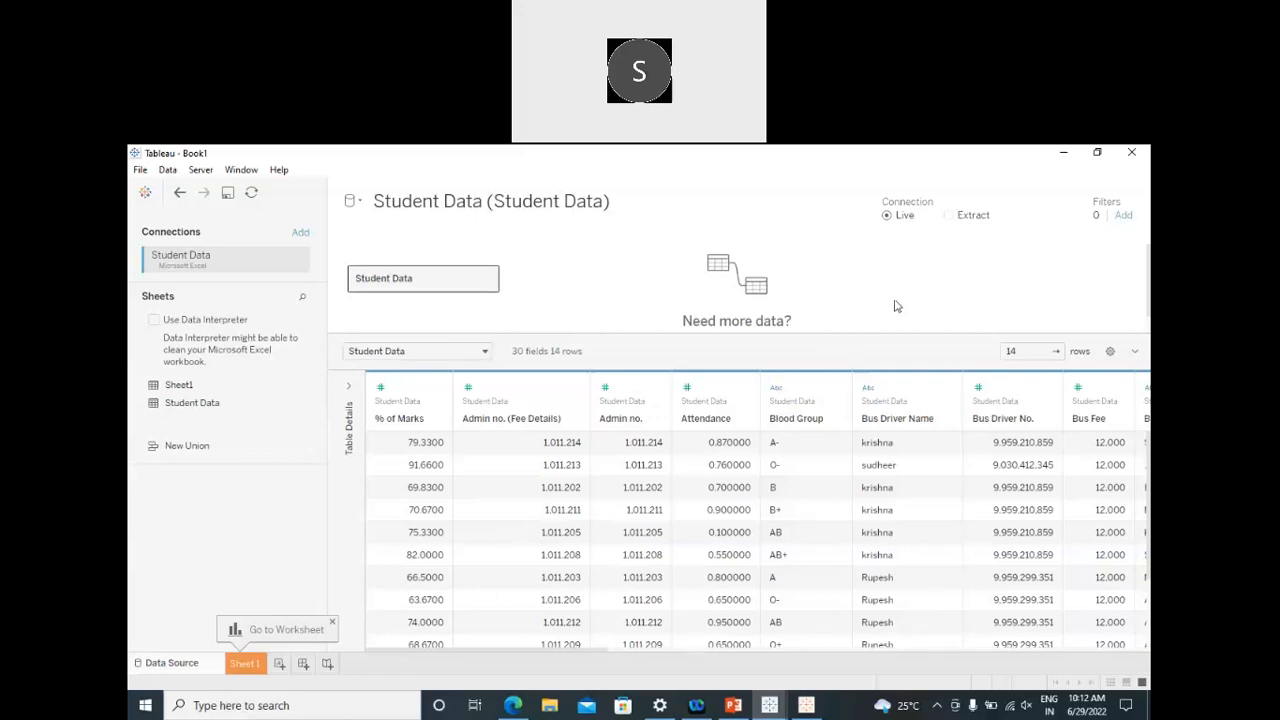
left_click(333, 623)
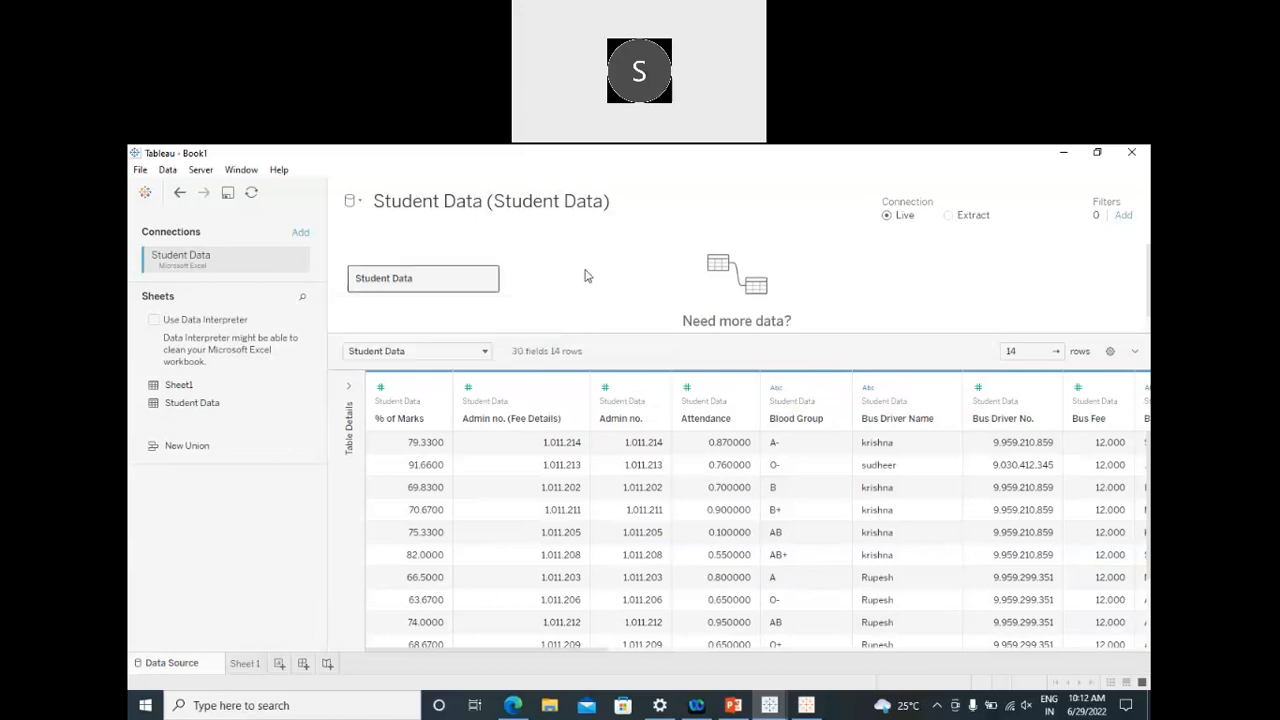
left_click(250, 665)
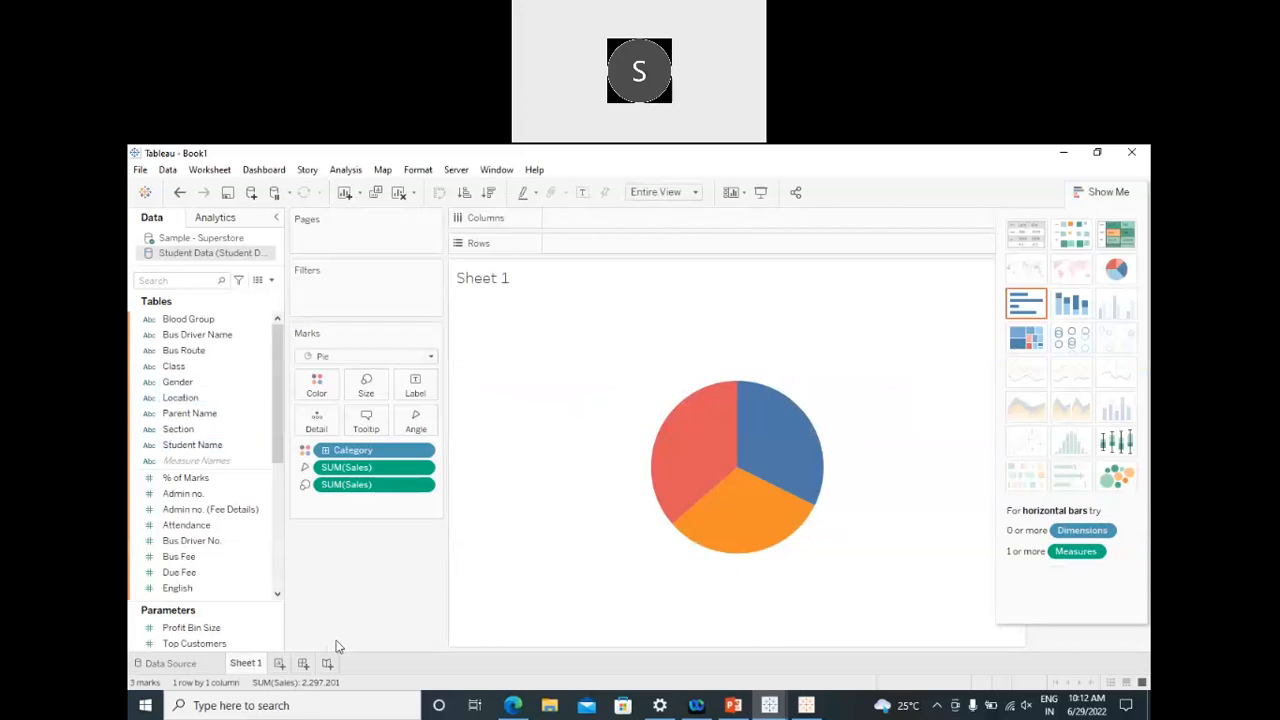
left_click(281, 664)
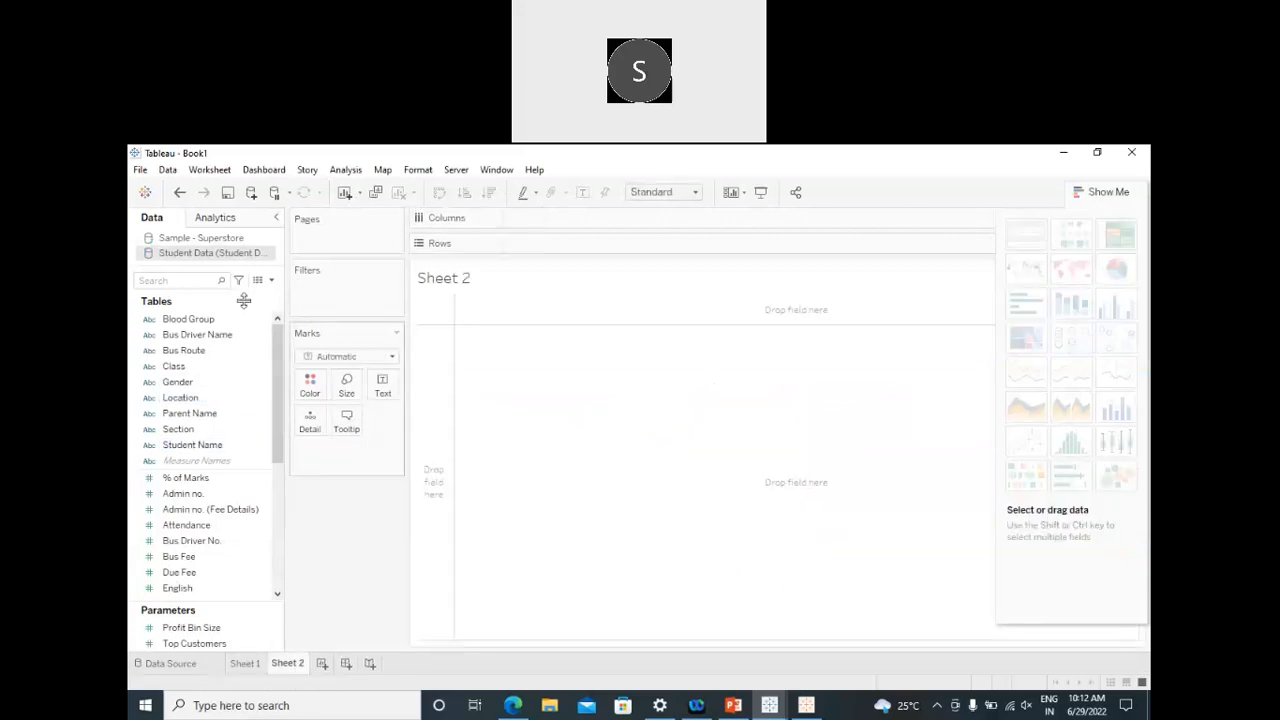
Step: From the Student Data source, put Gender (F, M) on rows with the sum of Maths
left_click(208, 242)
left_click(211, 256)
left_click(187, 384)
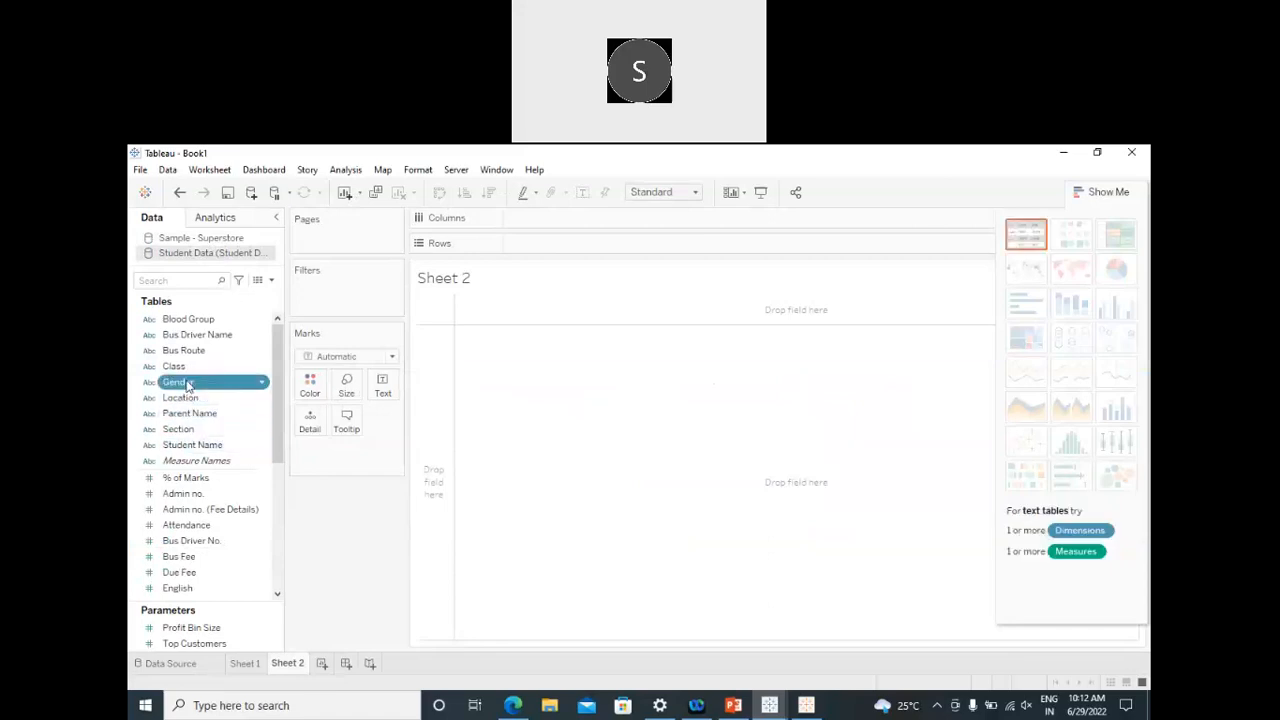
double_click(189, 386)
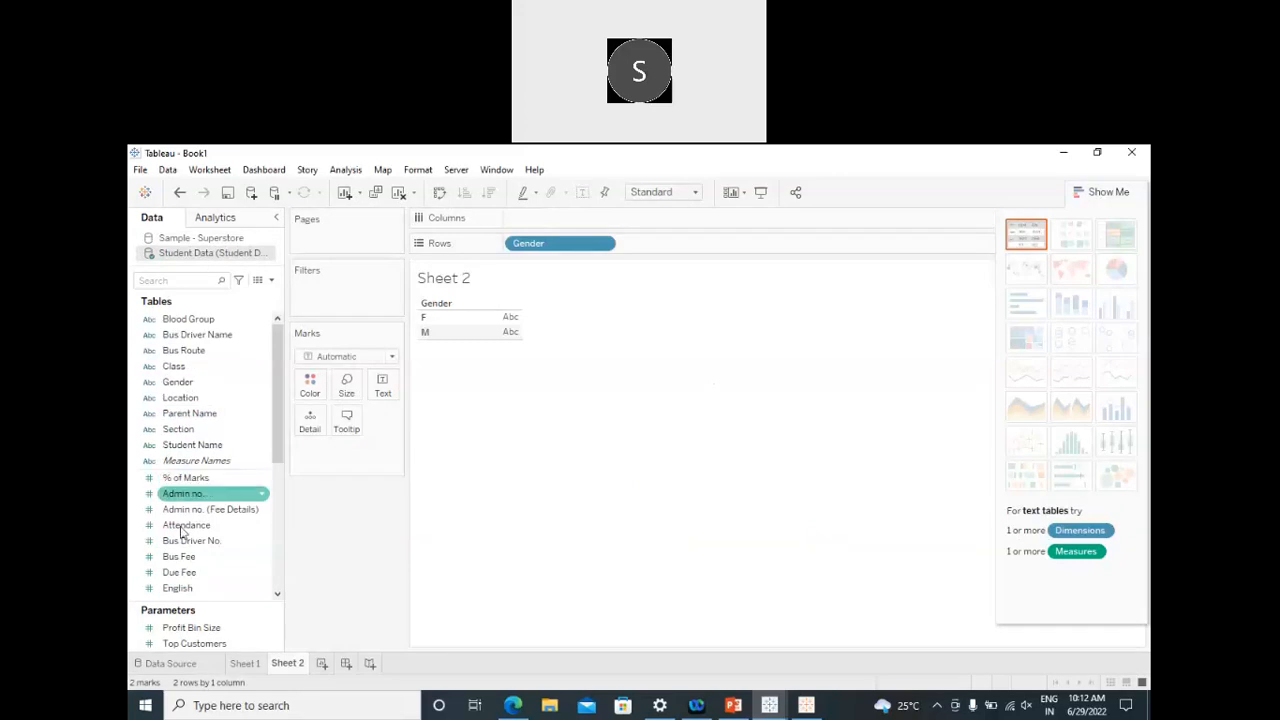
scroll(190, 510, "down", 4)
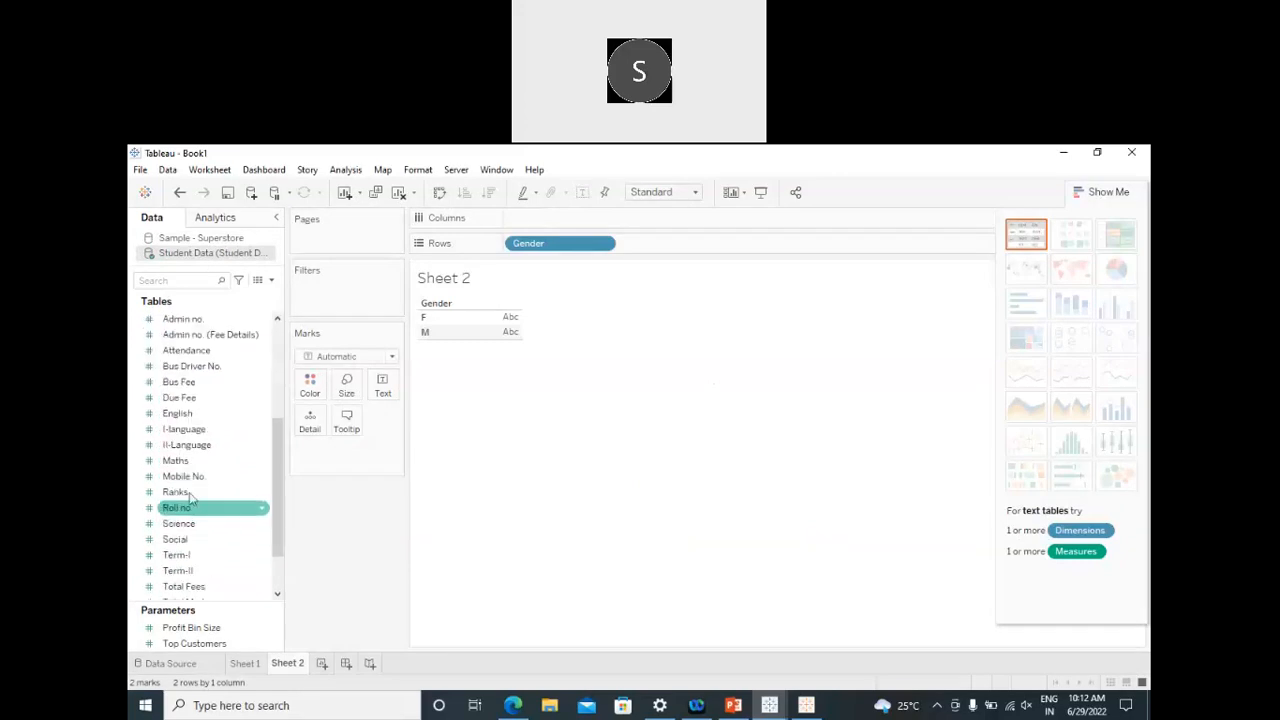
left_click(196, 461)
double_click(197, 466)
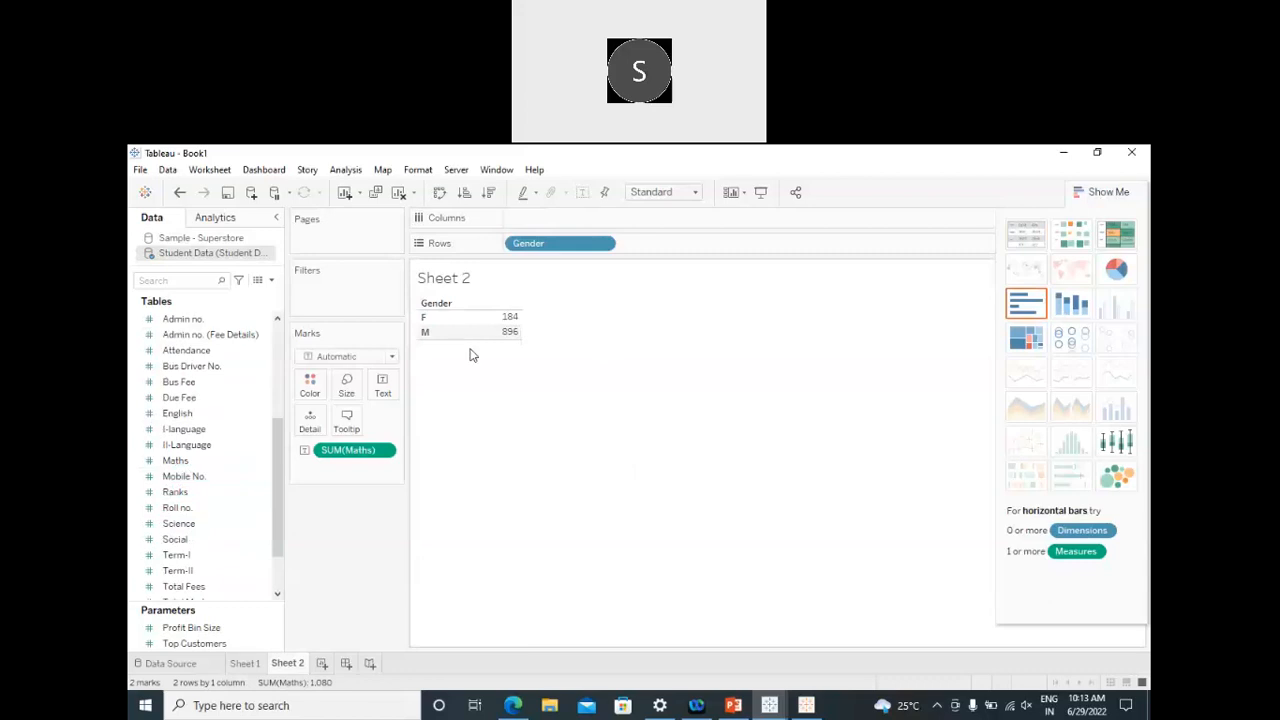
Step: Make it a horizontal bar chart labelled F 184 and M 896, then return to the Data Source page
mouse_move(482, 335)
left_click(1026, 303)
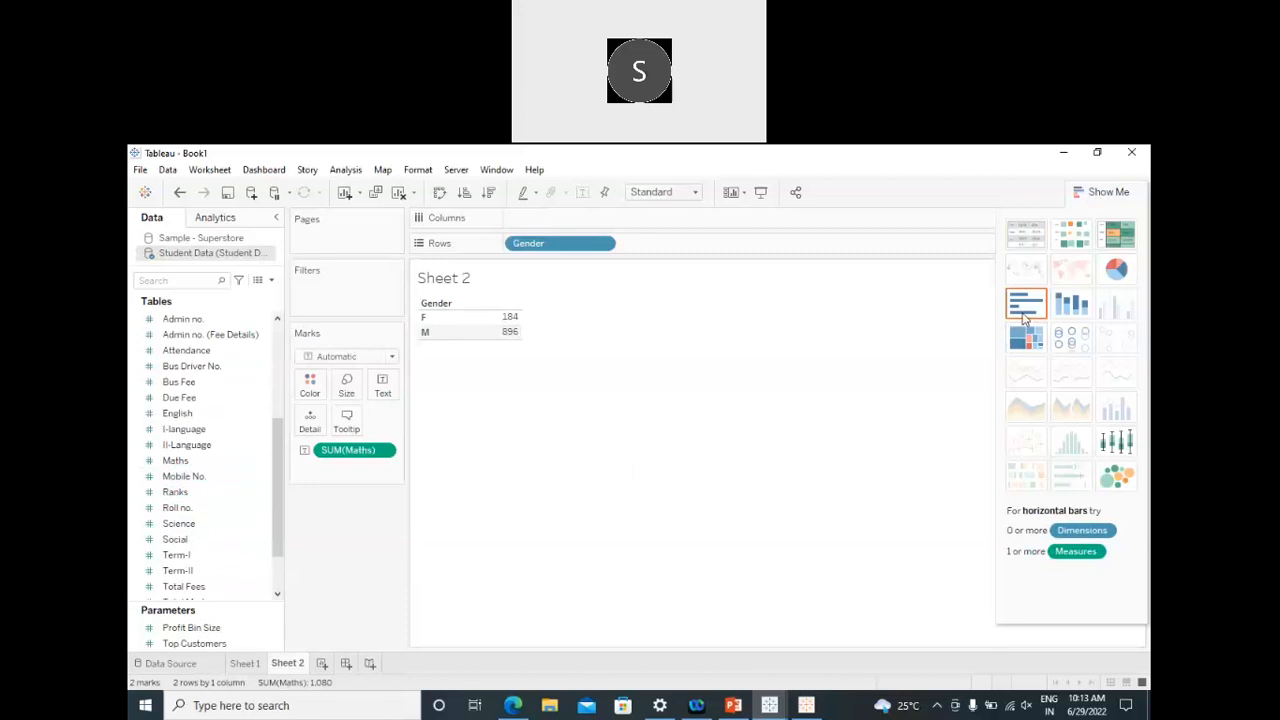
left_click(1082, 191)
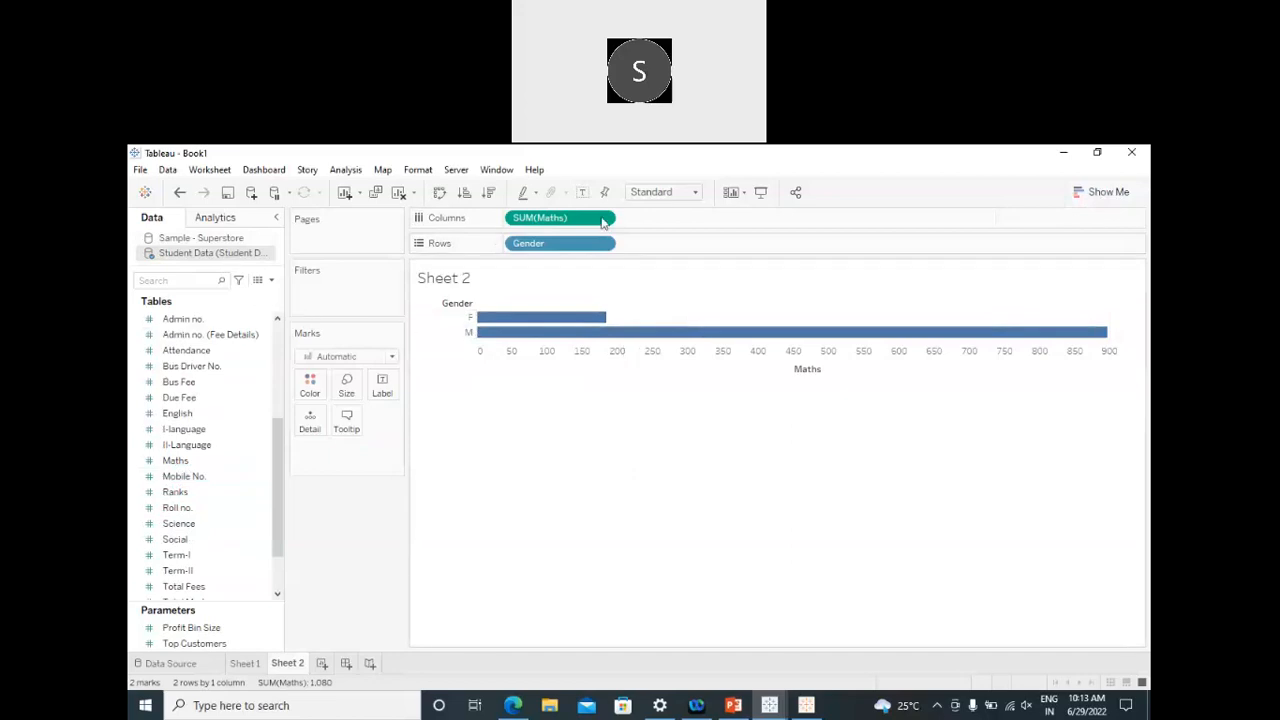
left_click(582, 192)
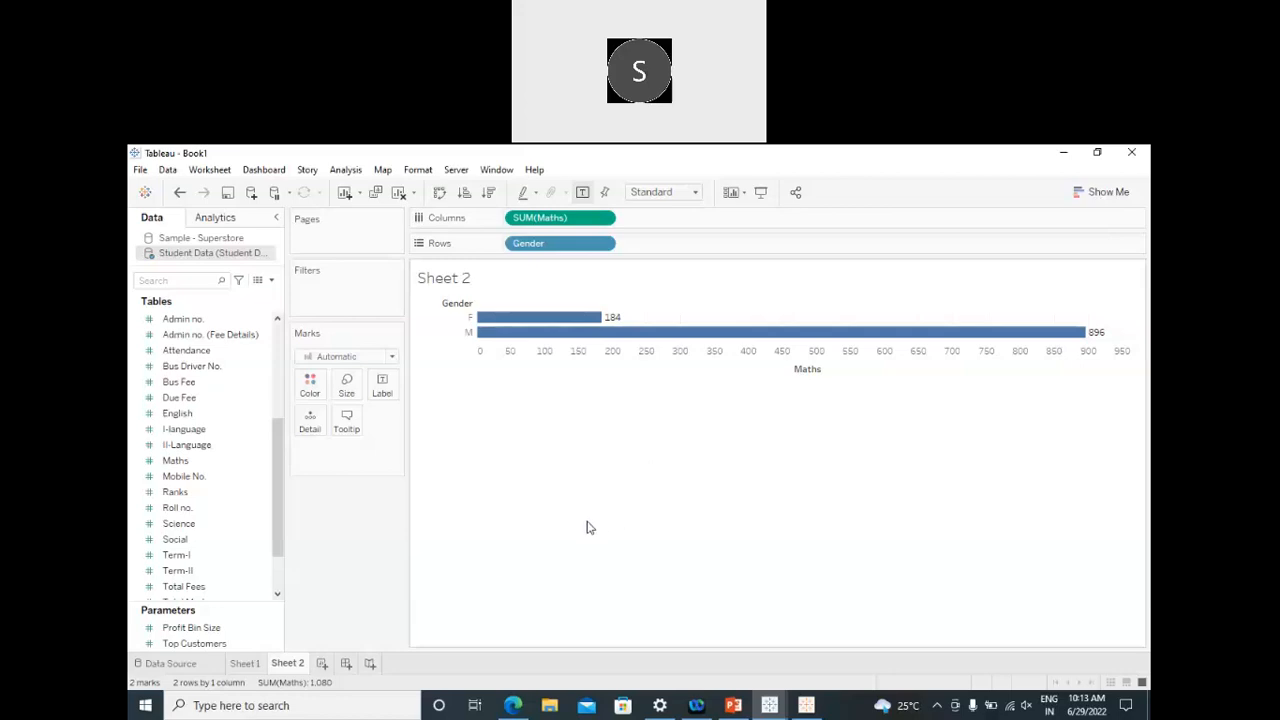
left_click(170, 664)
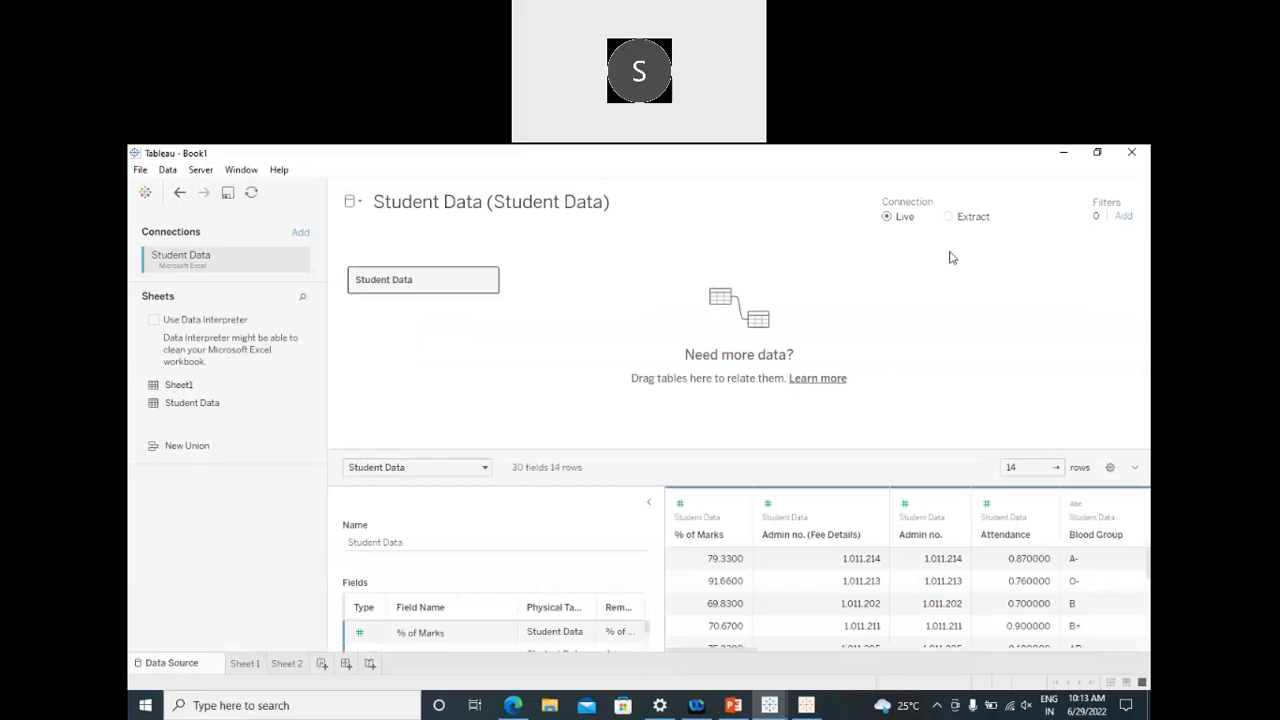
left_click(948, 217)
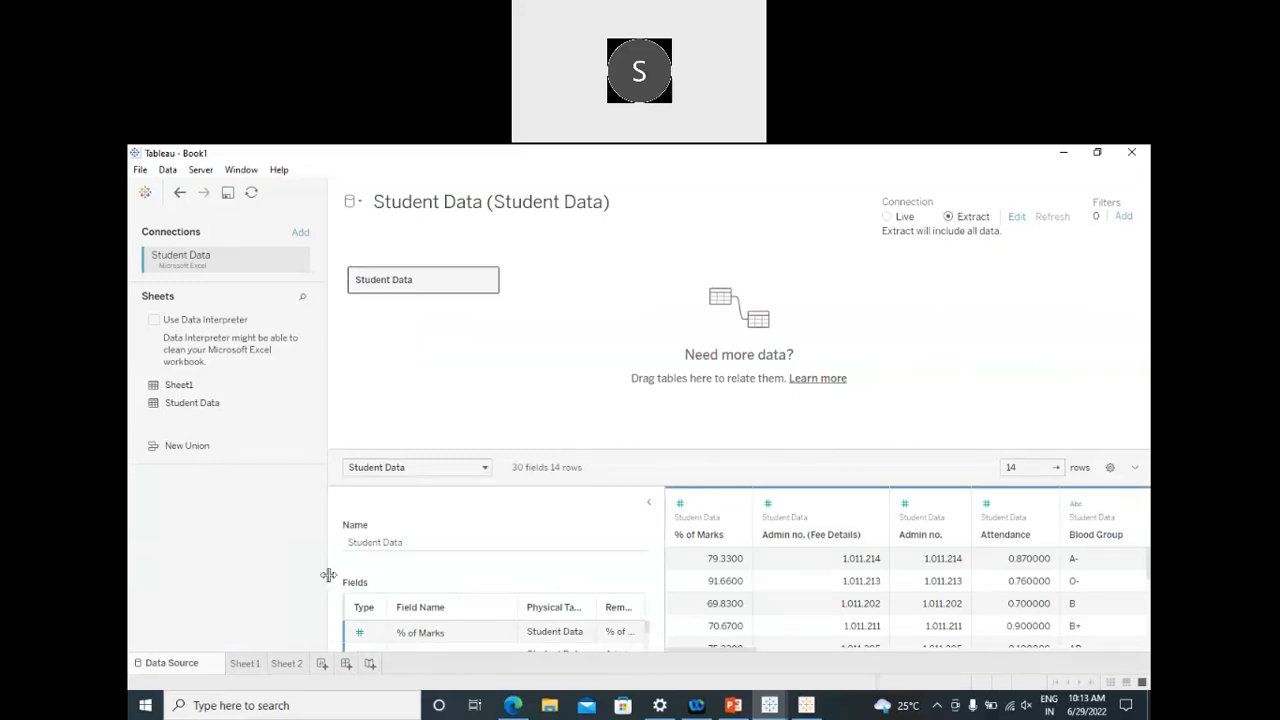
Step: Save the extract as the default 'Student Data (Student Data).hyper' when switching to Sheet 1
left_click(250, 663)
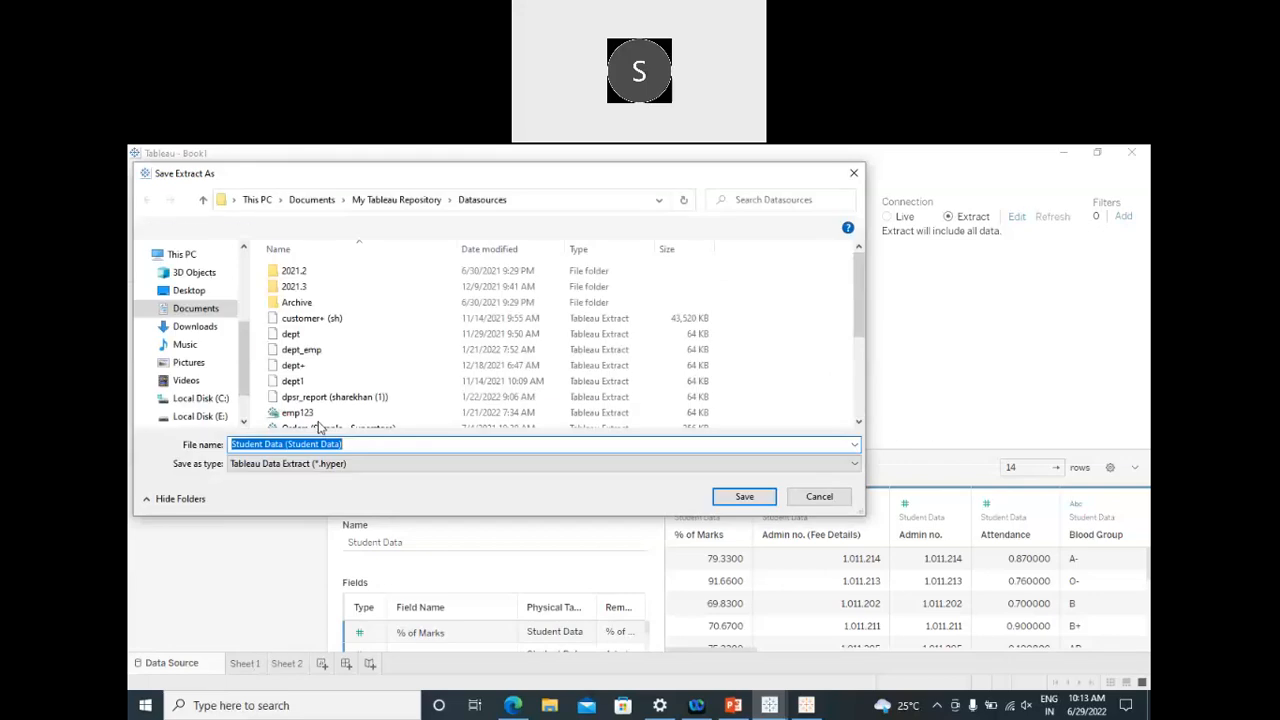
left_click_drag(362, 447, 228, 452)
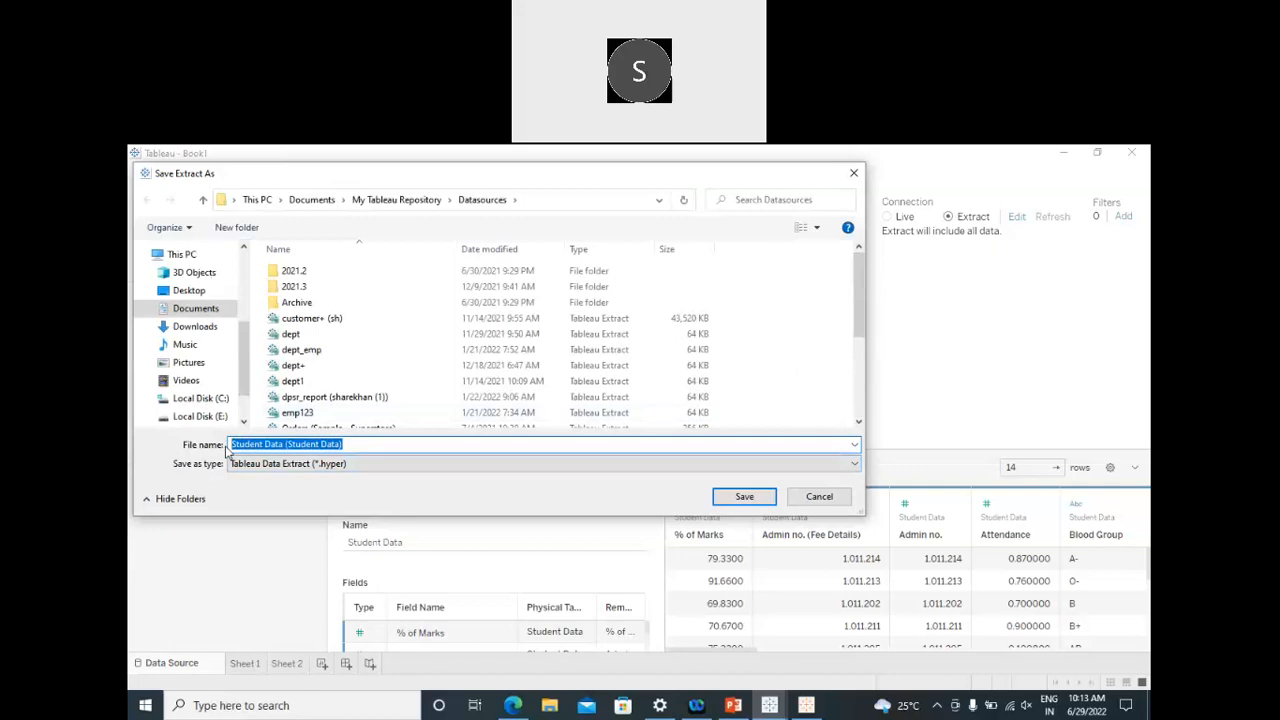
left_click(358, 464)
left_click(359, 464)
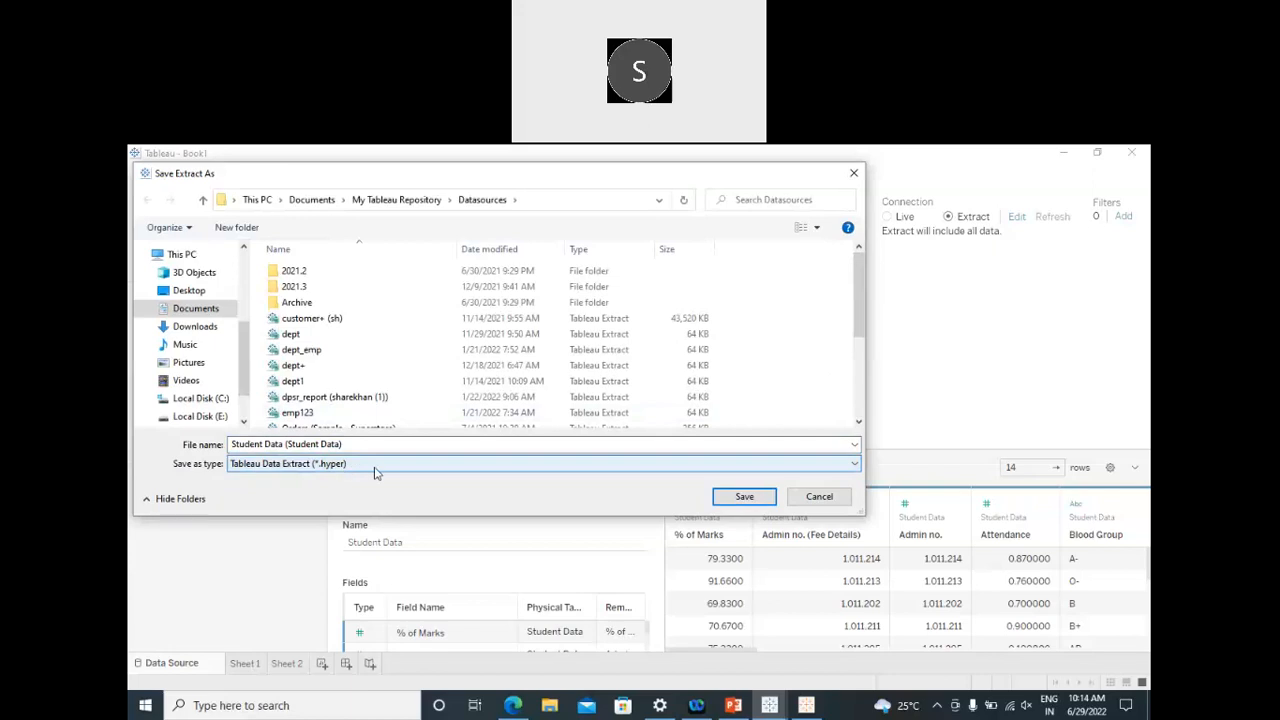
triple_click(354, 444)
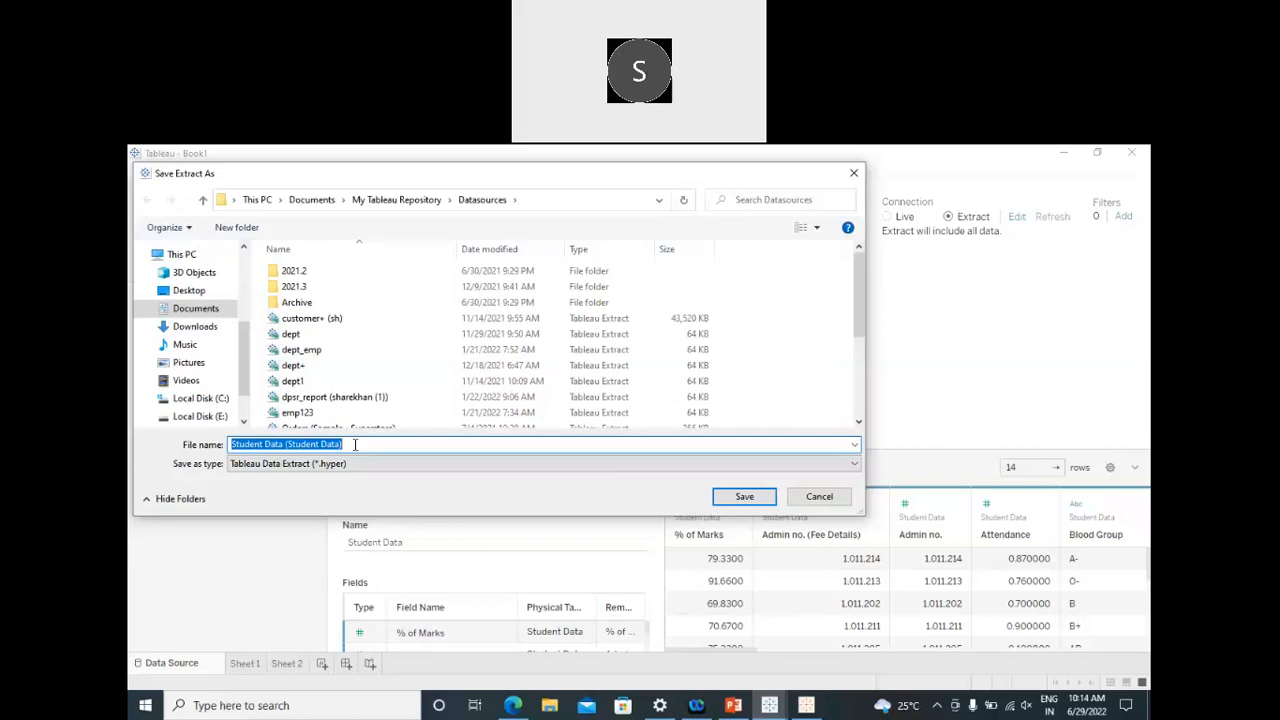
left_click(355, 444)
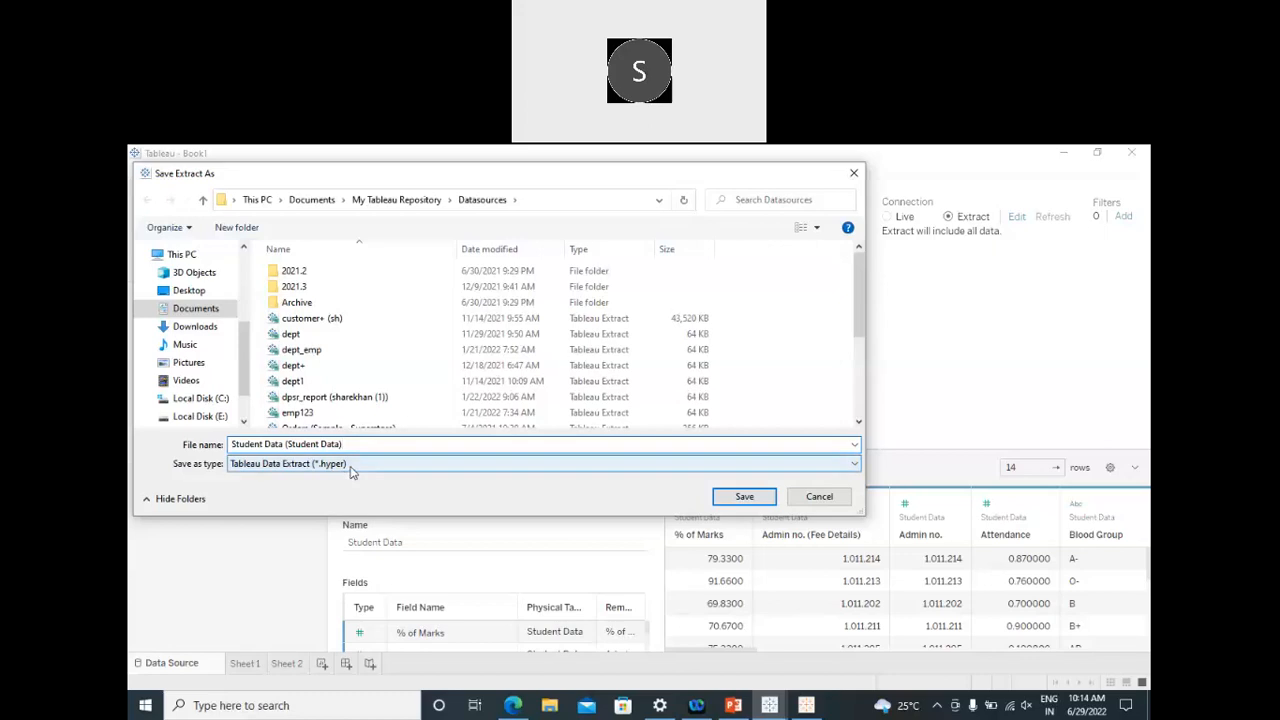
left_click(744, 496)
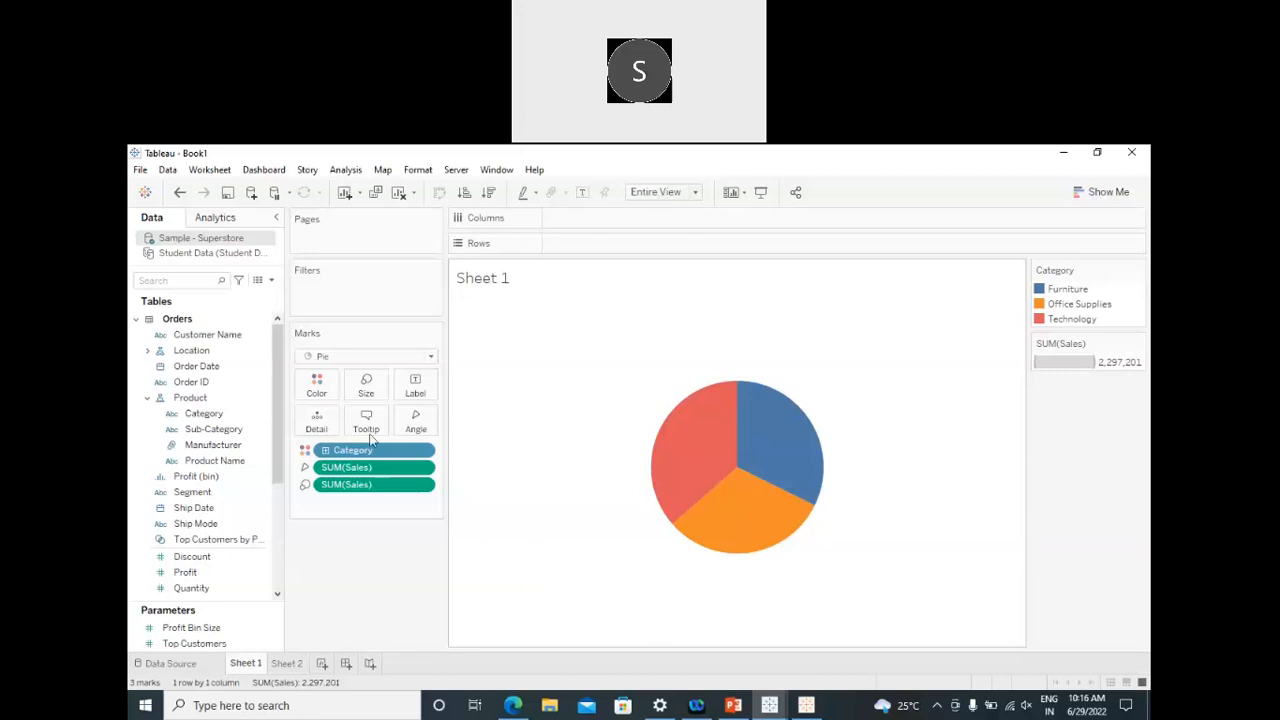
Step: Widen the Data pane to show full field names and go to the Book1 start page
left_click_drag(285, 293, 343, 299)
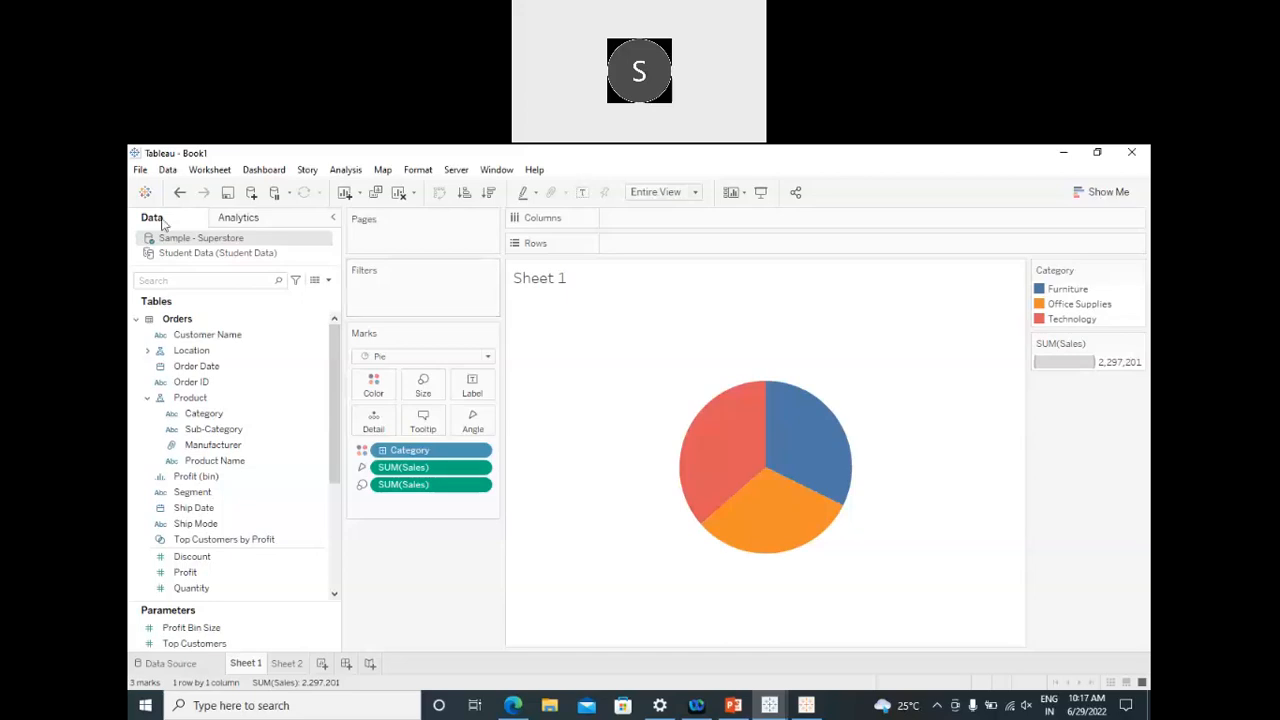
left_click(145, 192)
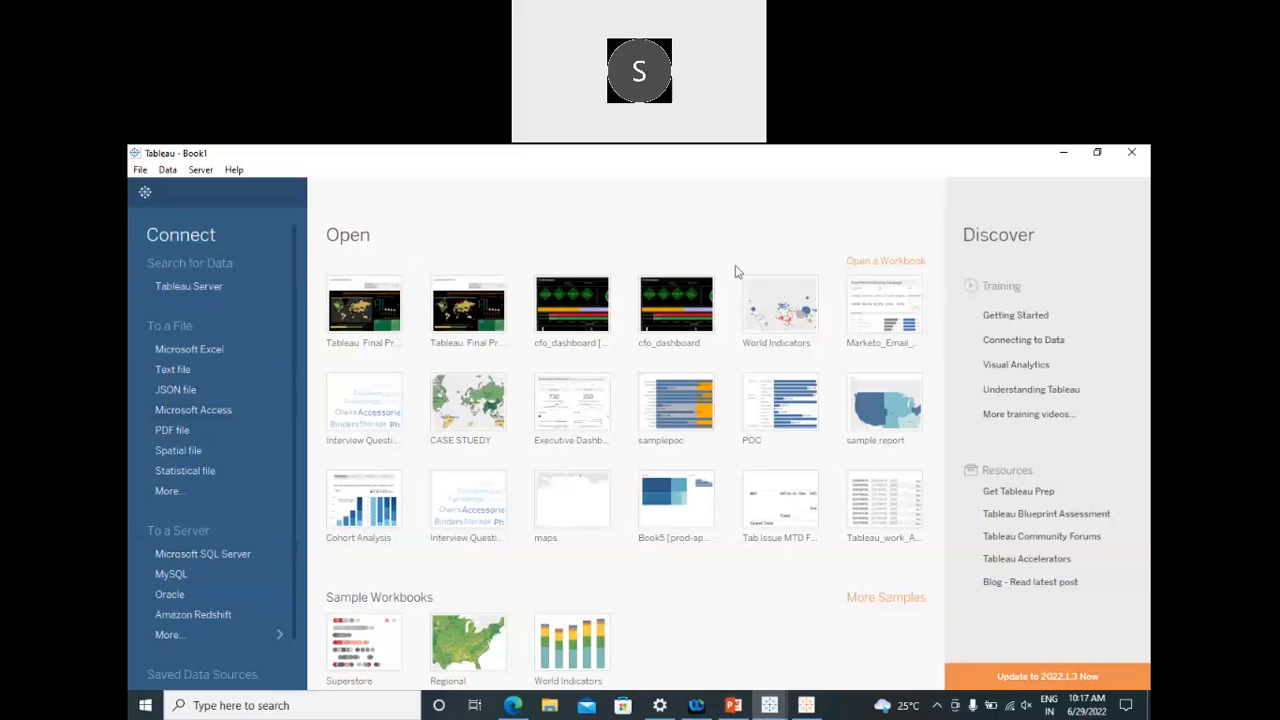
Step: Bring Edge forward, restore and hide it, then minimise Tableau to reveal PowerPoint slide 45
left_click(512, 705)
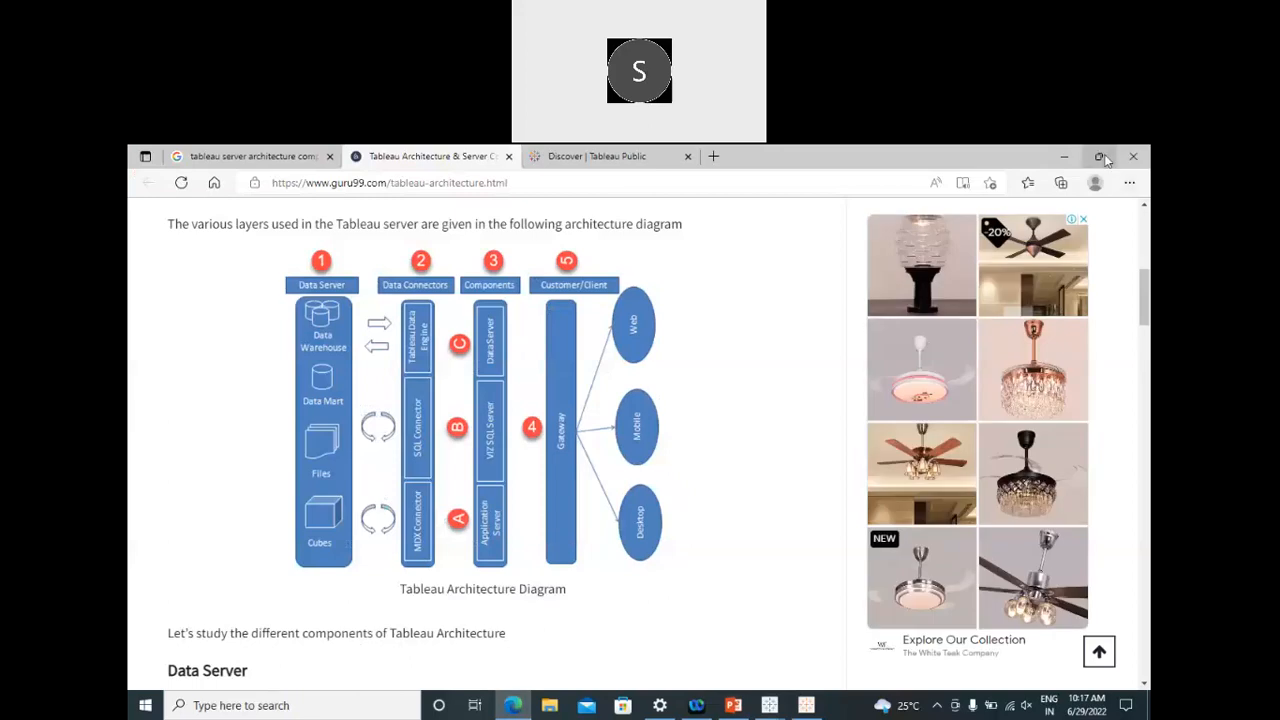
left_click(1098, 156)
left_click(1066, 155)
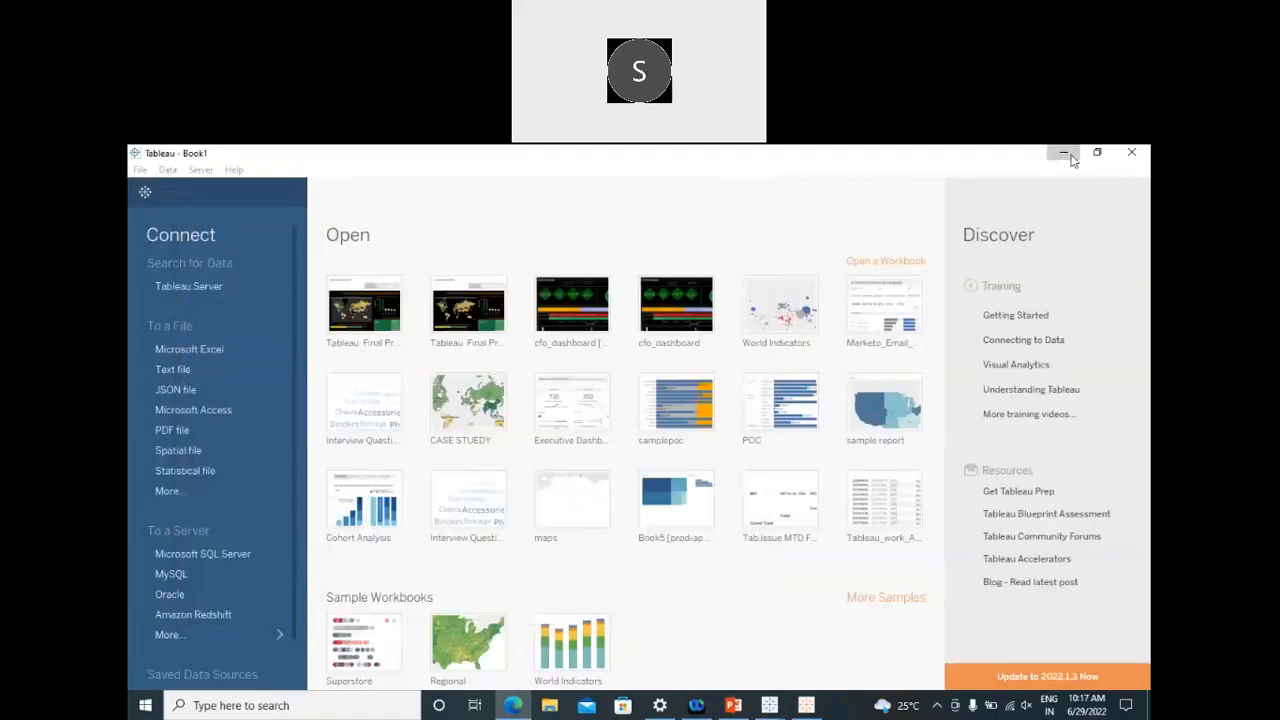
left_click(1066, 155)
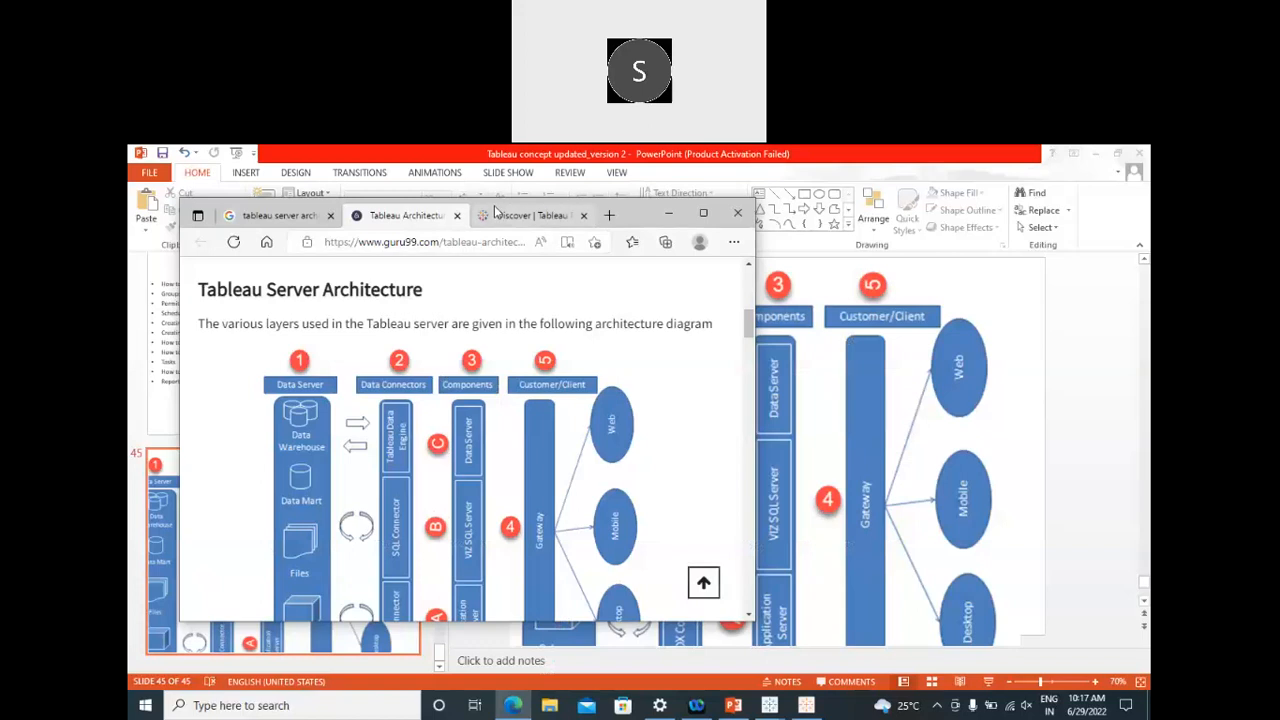
Step: Open a new Edge tab and get the browser window maximised to fill the screen
left_click(708, 278)
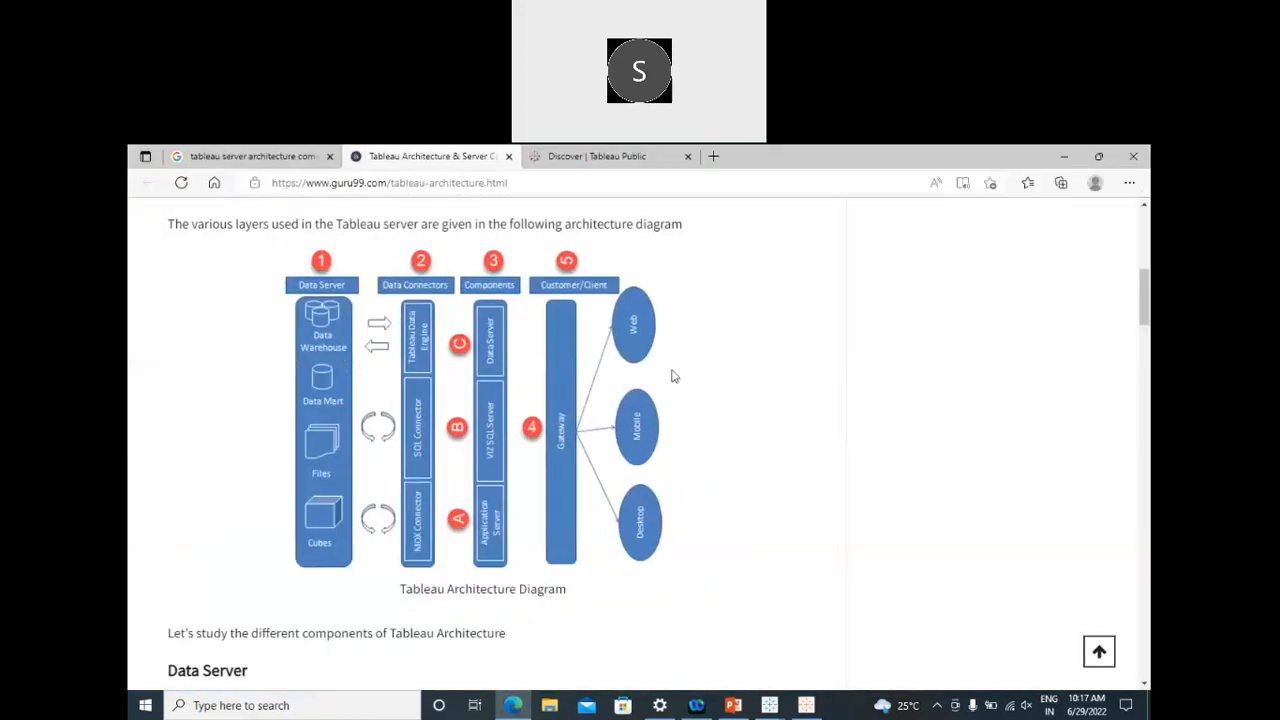
left_click(1102, 156)
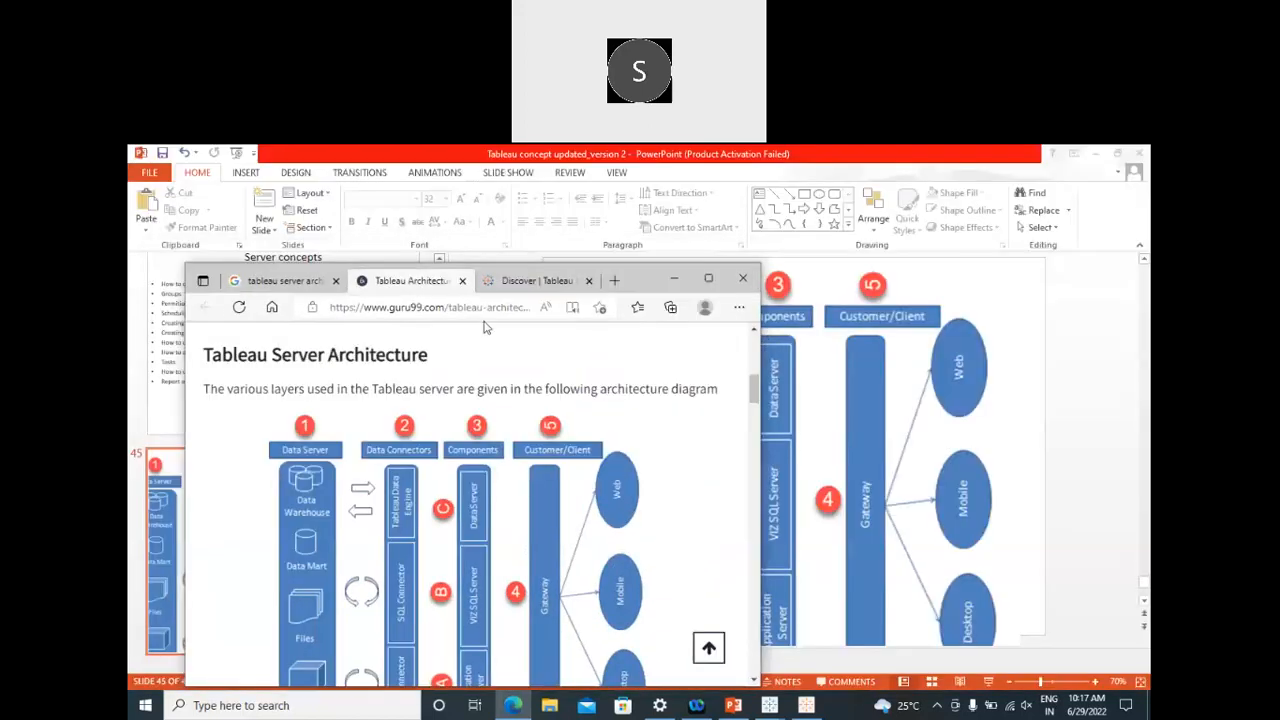
left_click(615, 281)
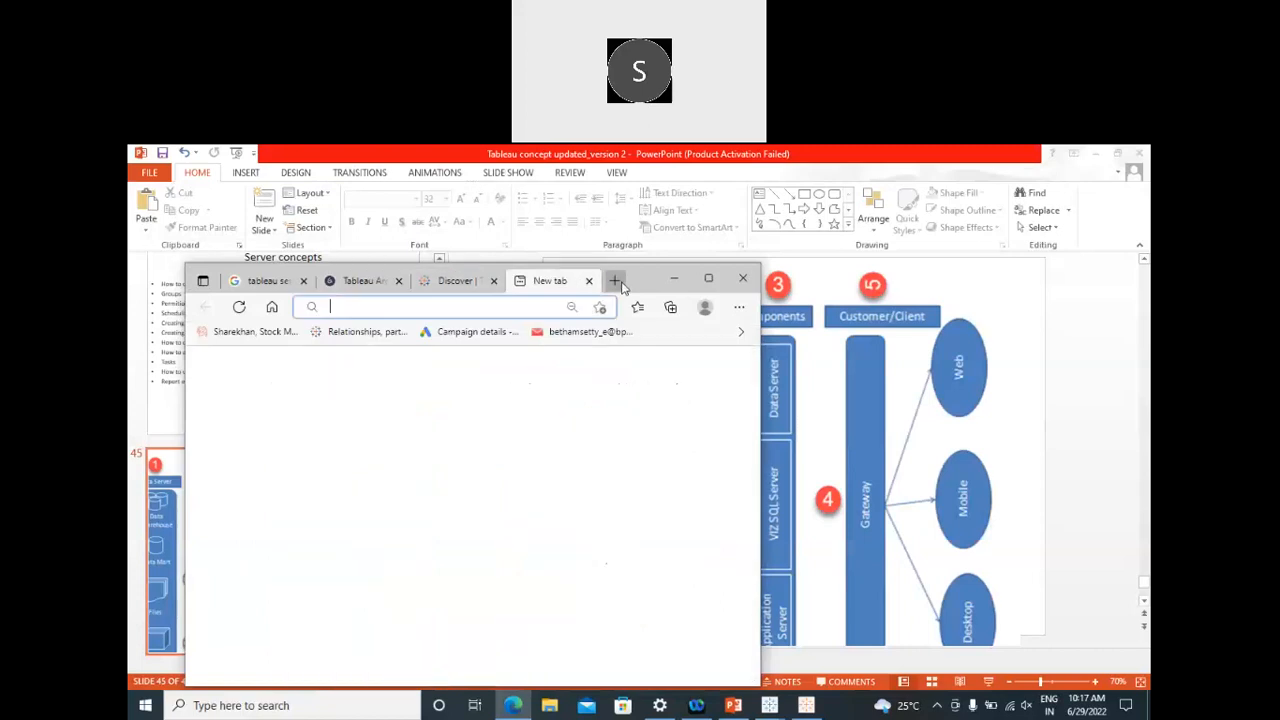
left_click(708, 278)
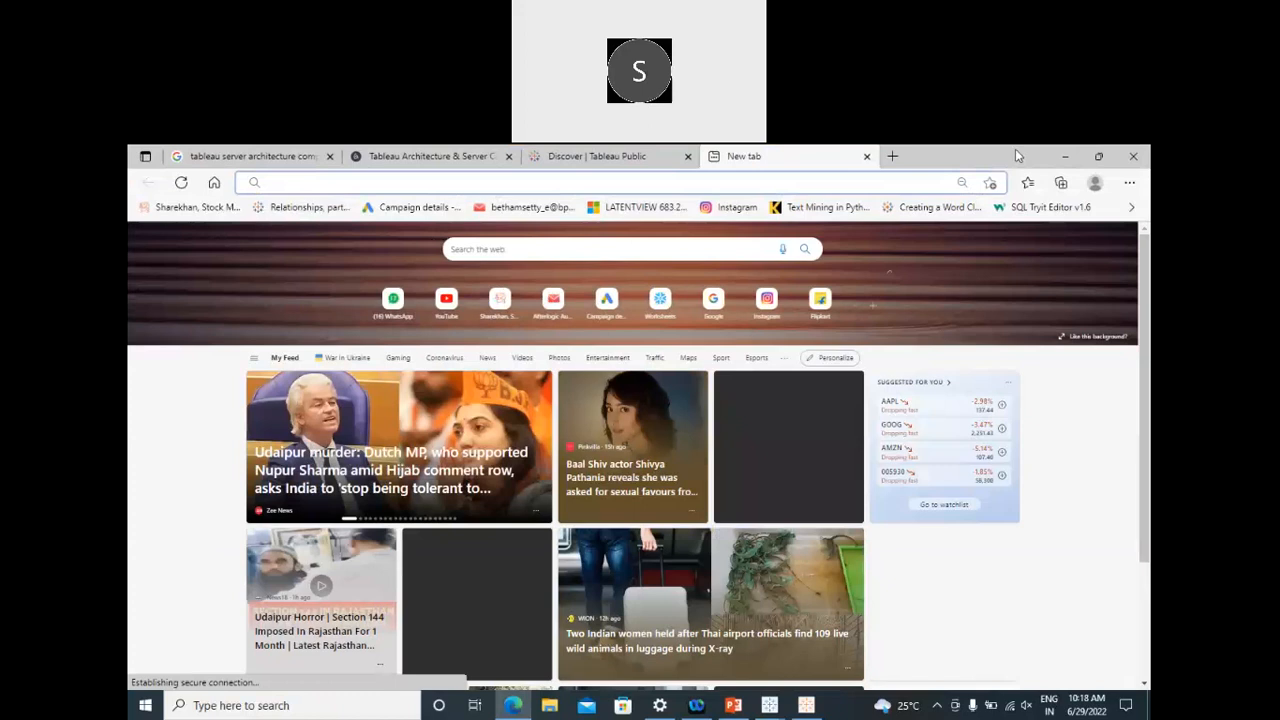
double_click(1015, 149)
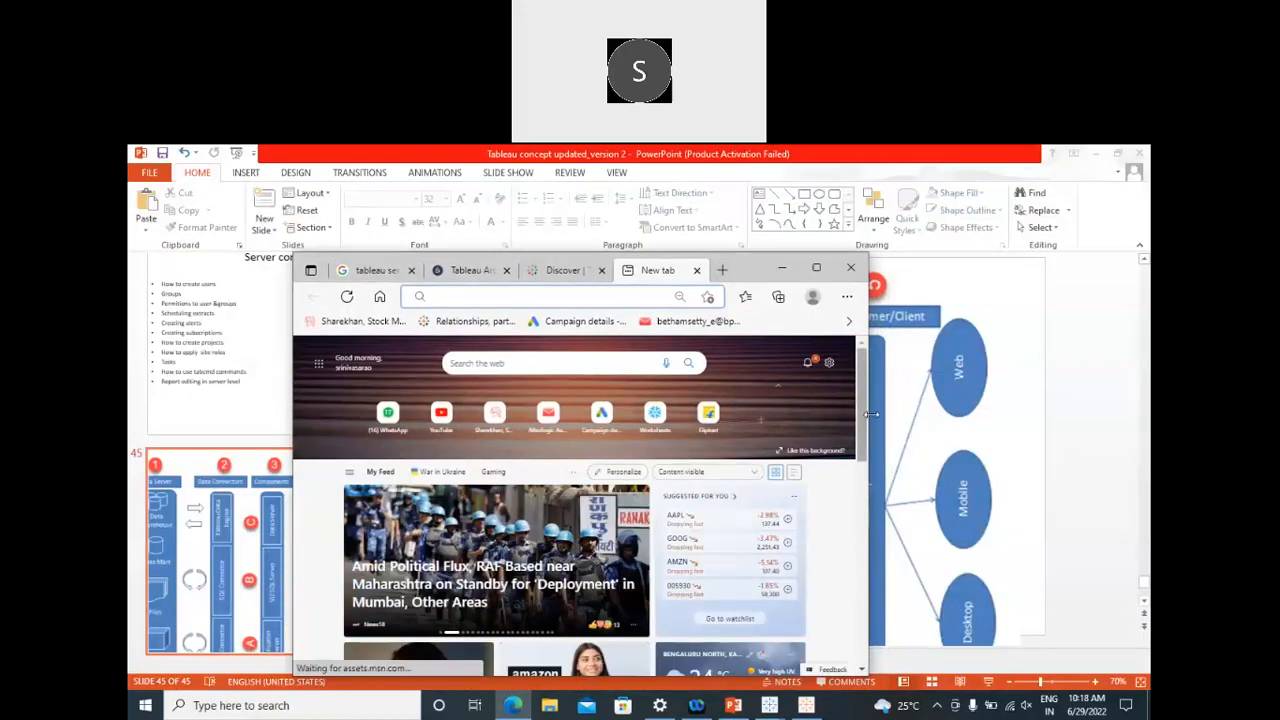
left_click_drag(870, 414, 1047, 414)
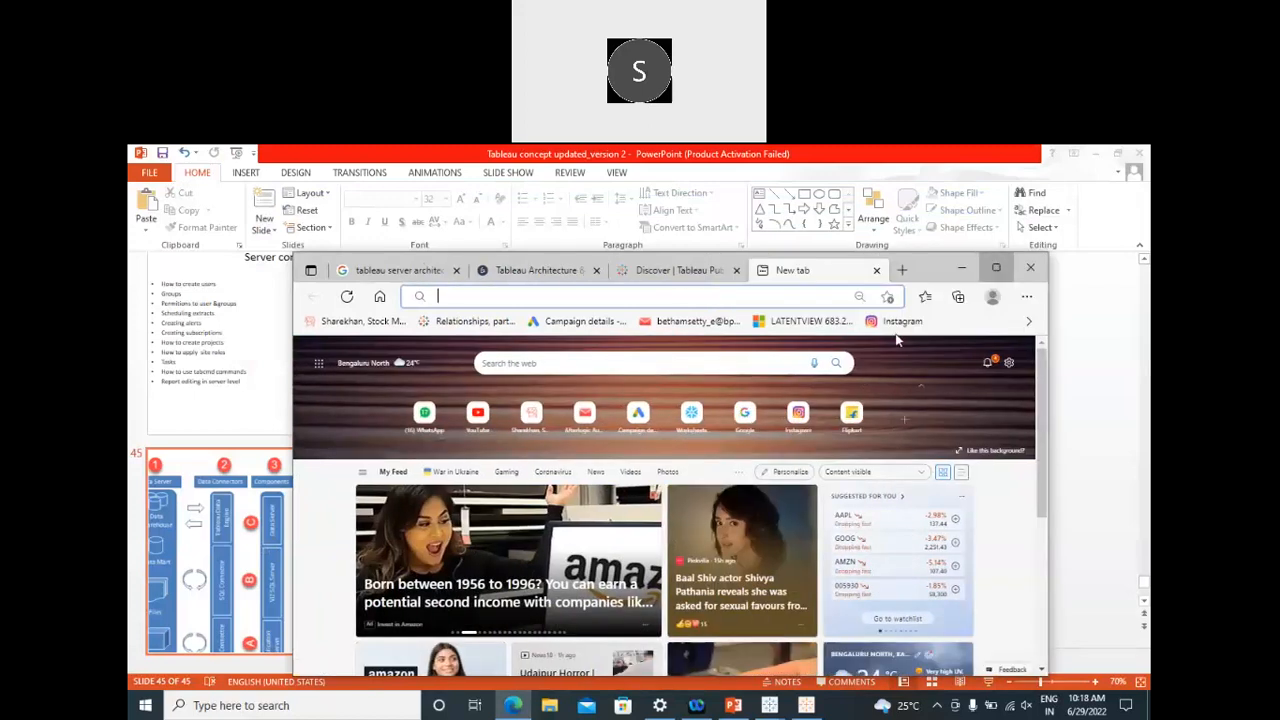
left_click(996, 267)
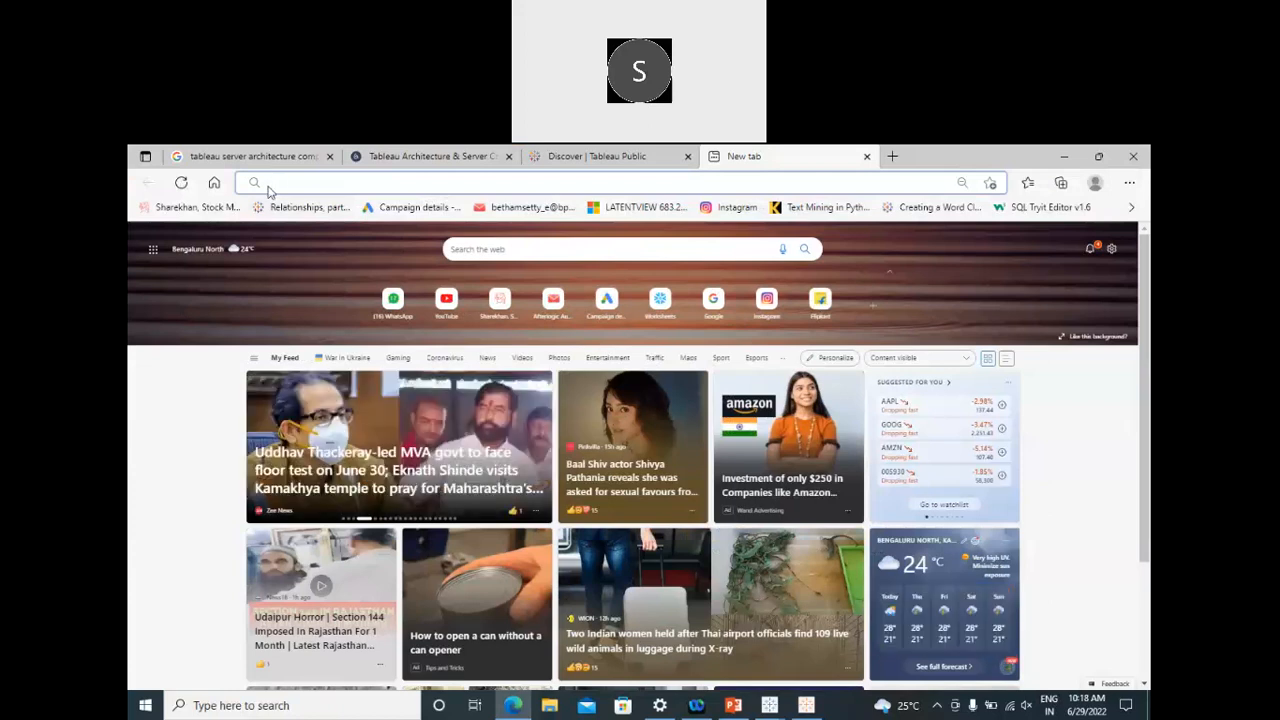
type("s")
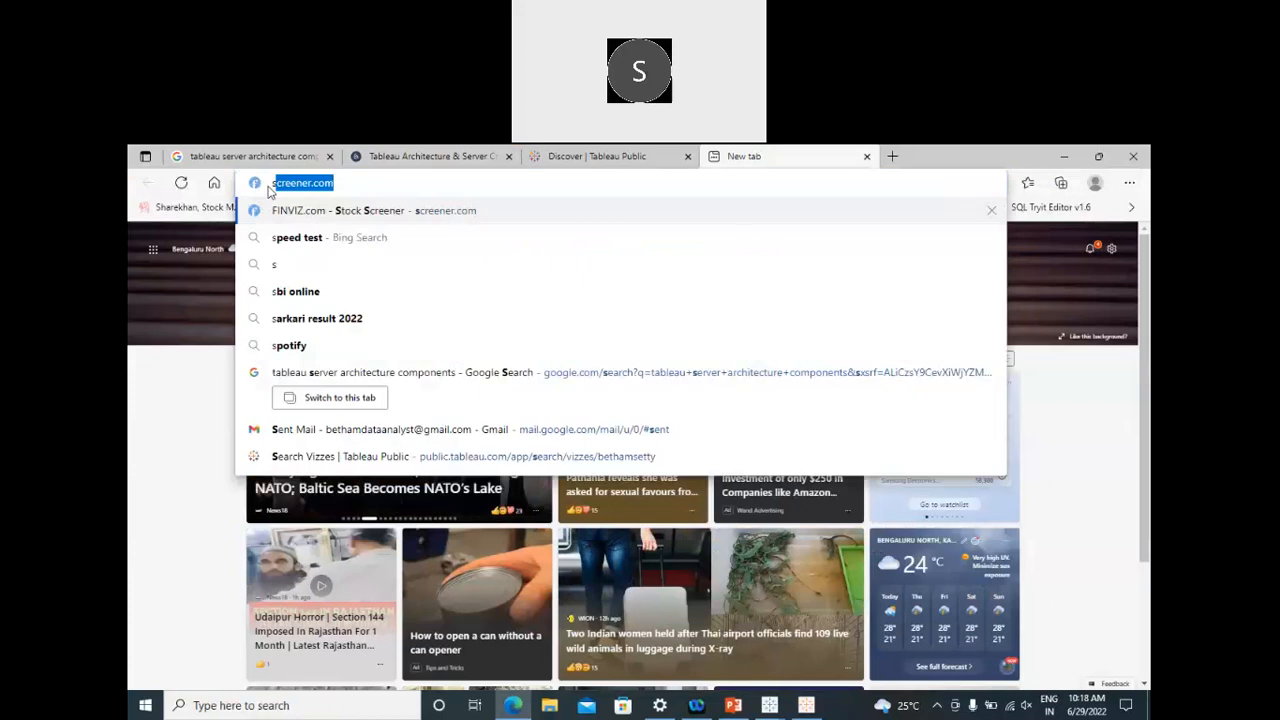
key("BackSpace")
key("BackSpace")
type("wwo")
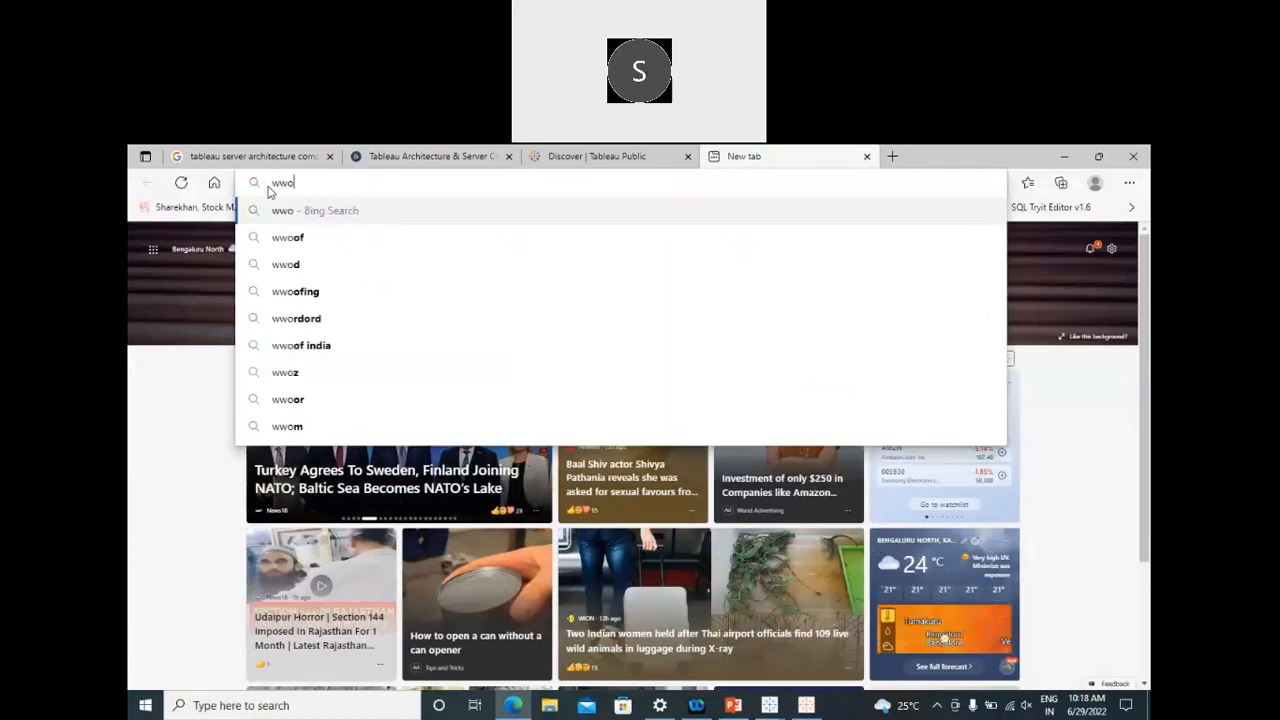
type("w")
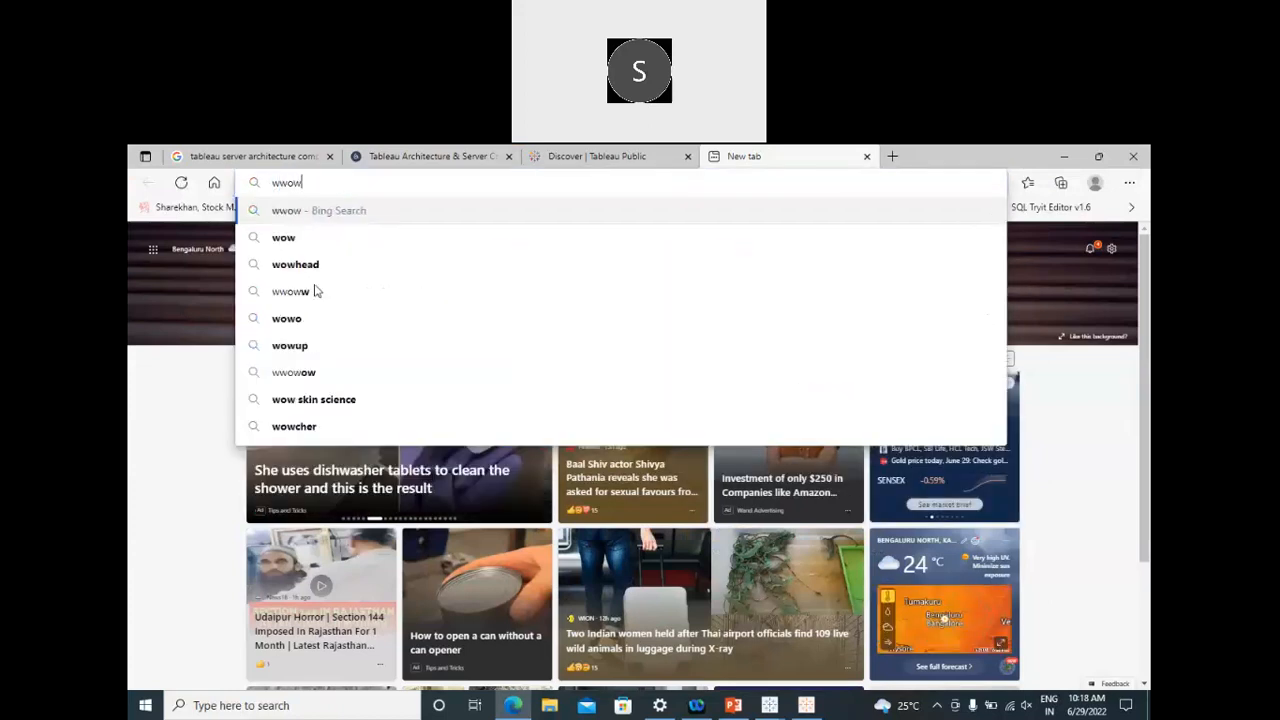
left_click(272, 184)
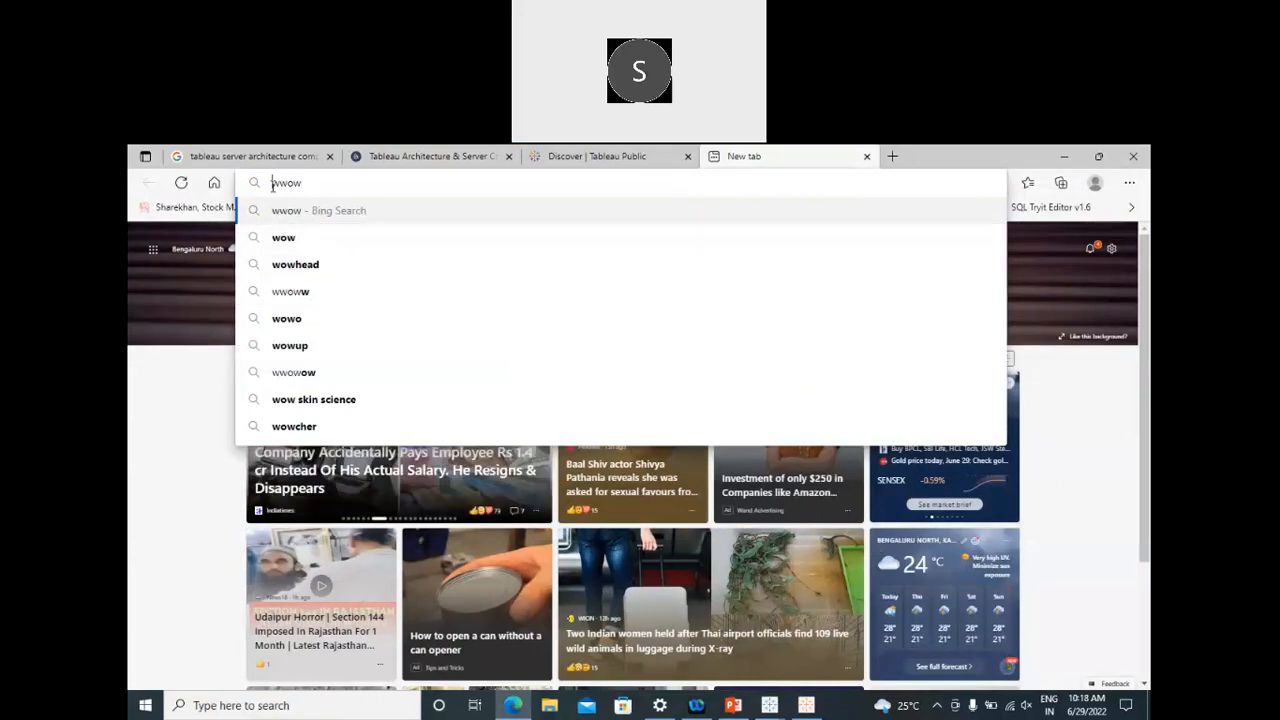
key("Delete")
key("Delete")
key("Delete")
key("Delete")
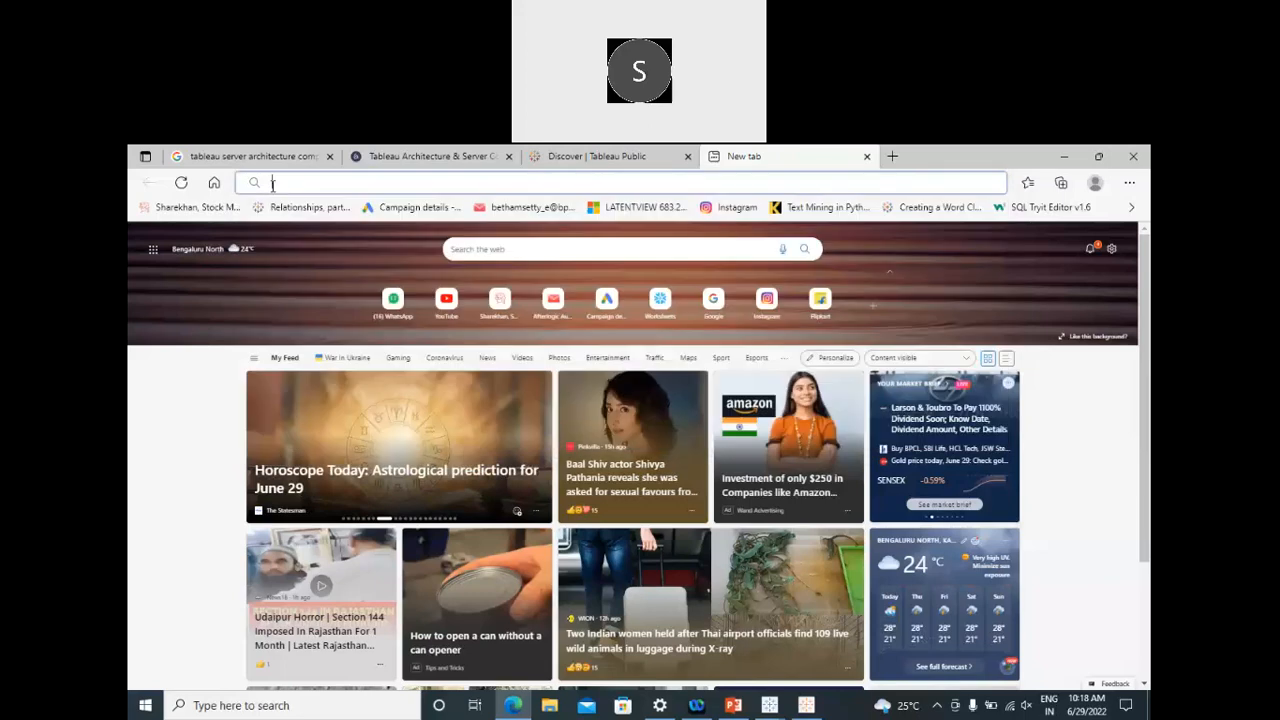
type("www.google.com")
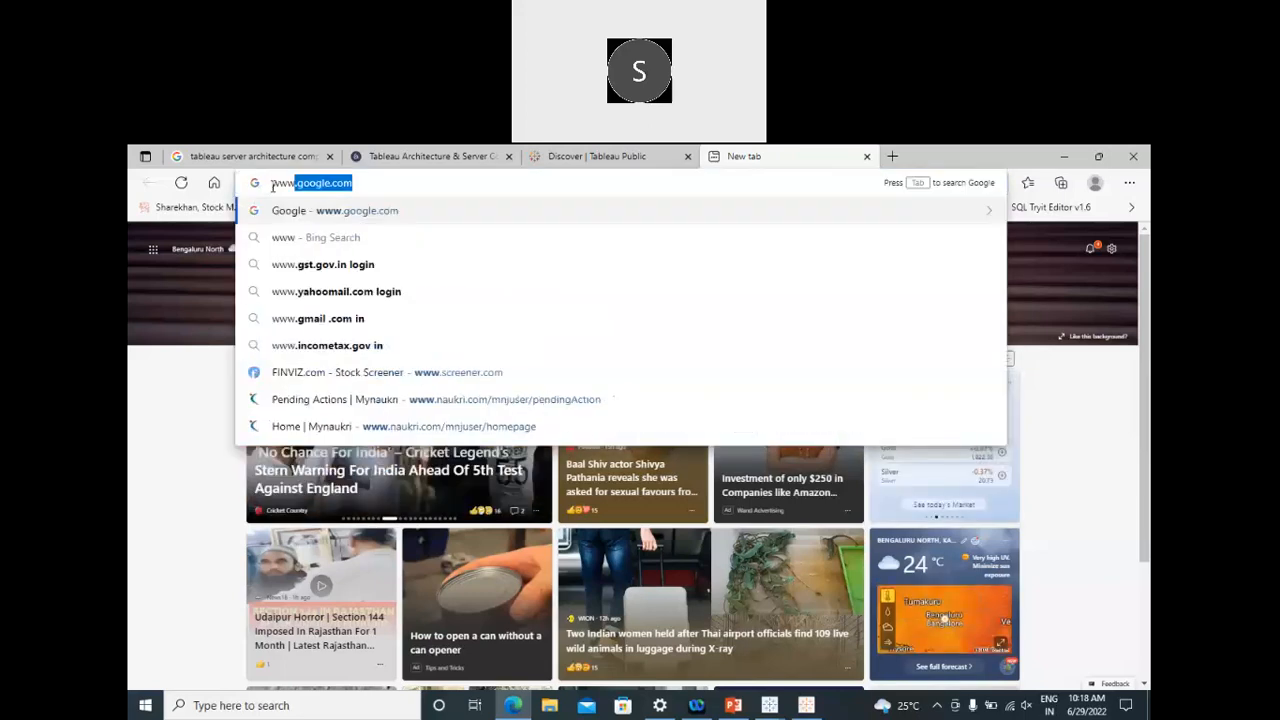
Step: Search Google for 'snowflake login' and open the 'Login | Snowflake Web User Interface' result
key("Return")
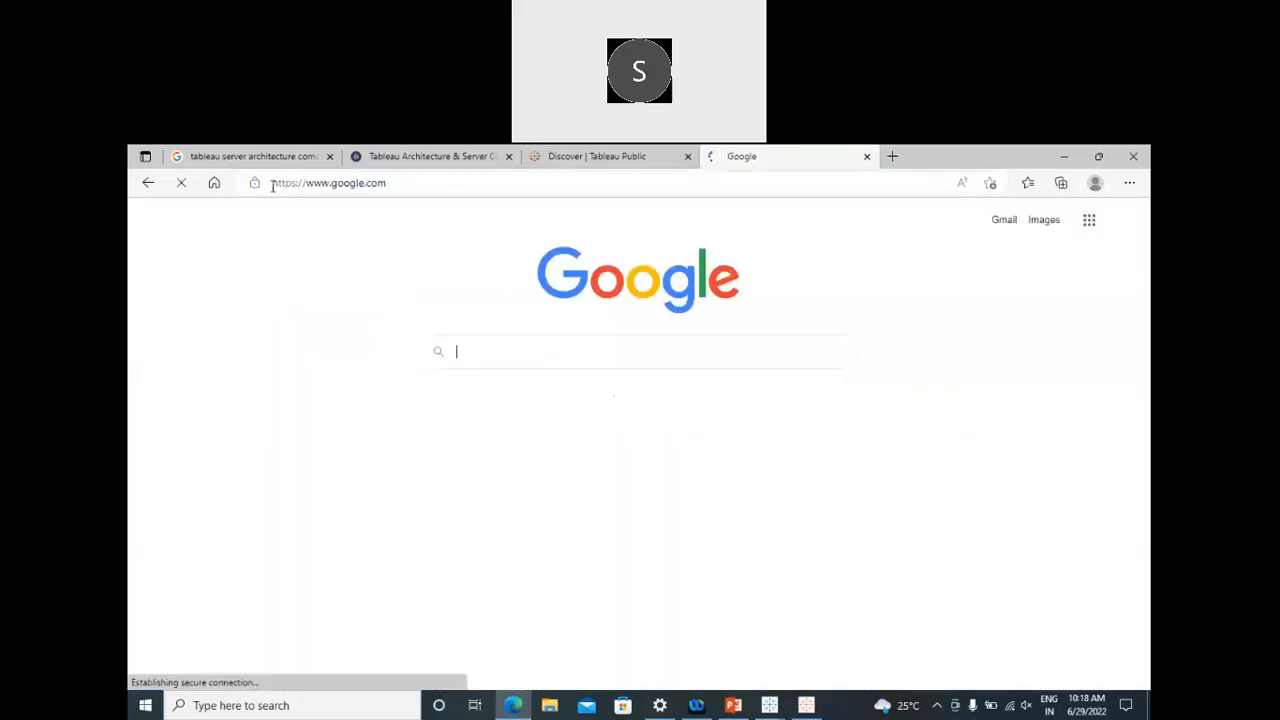
left_click(510, 351)
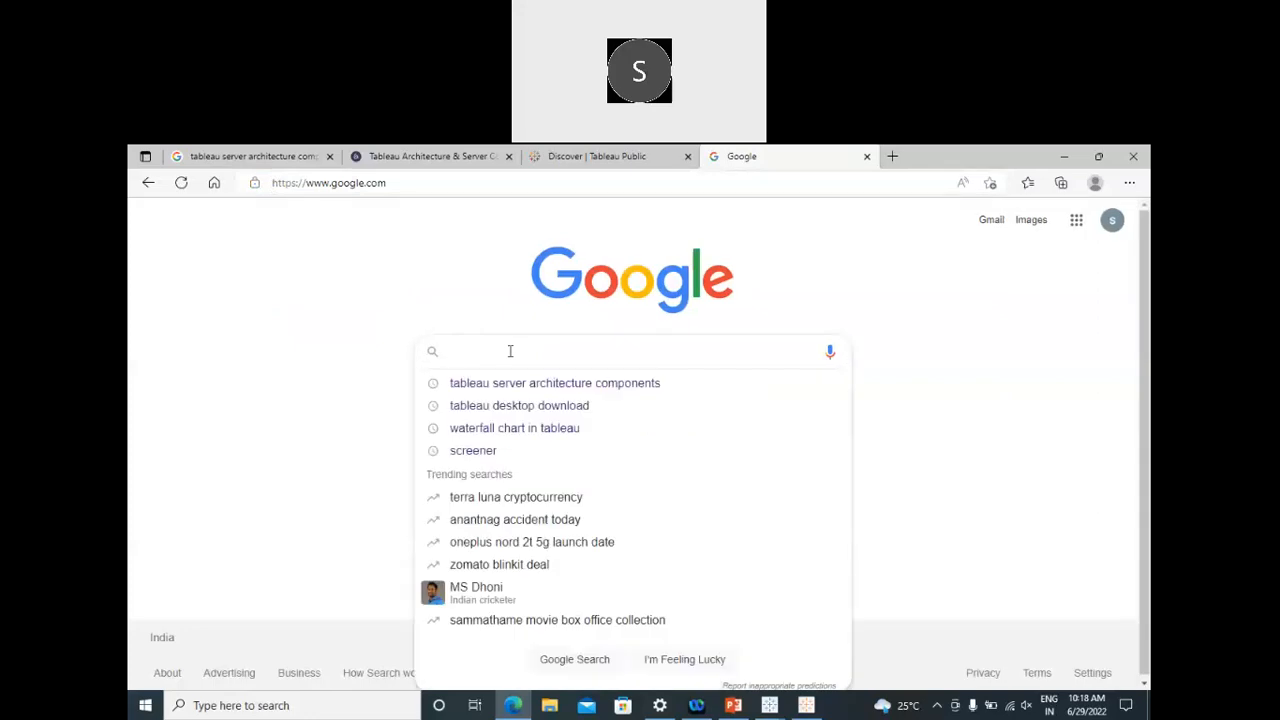
type("snowfl")
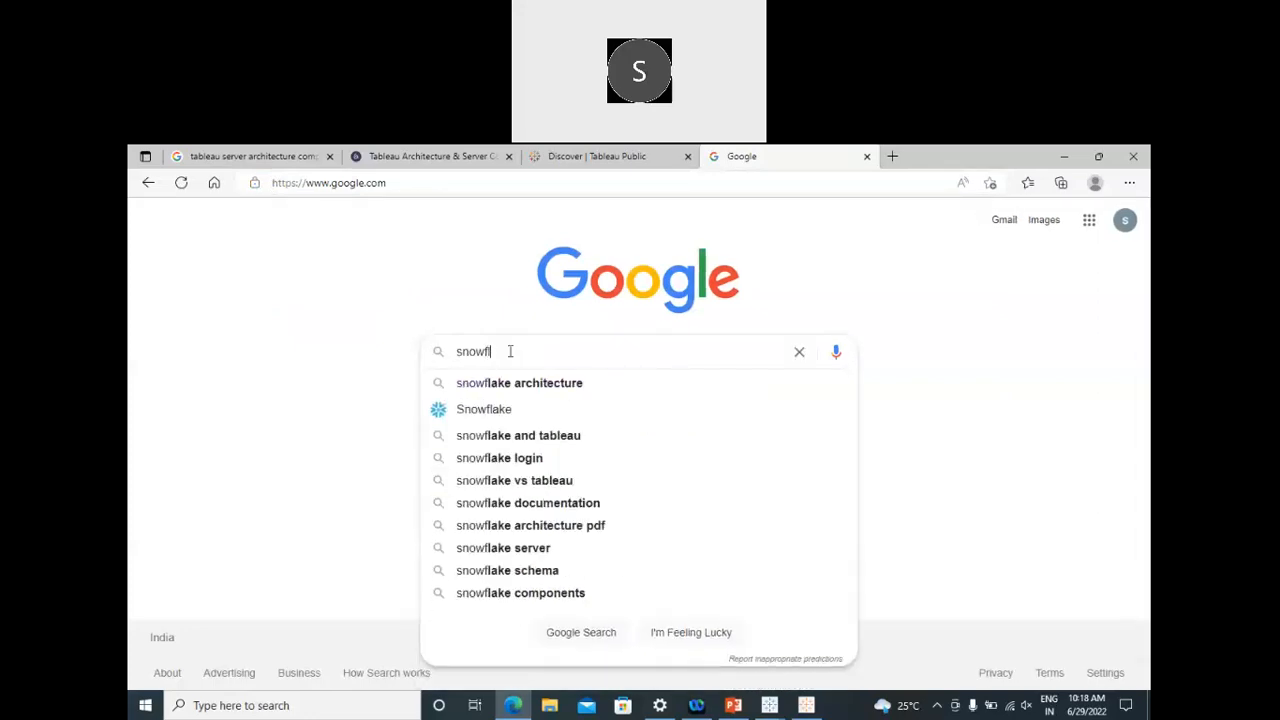
type("ake login")
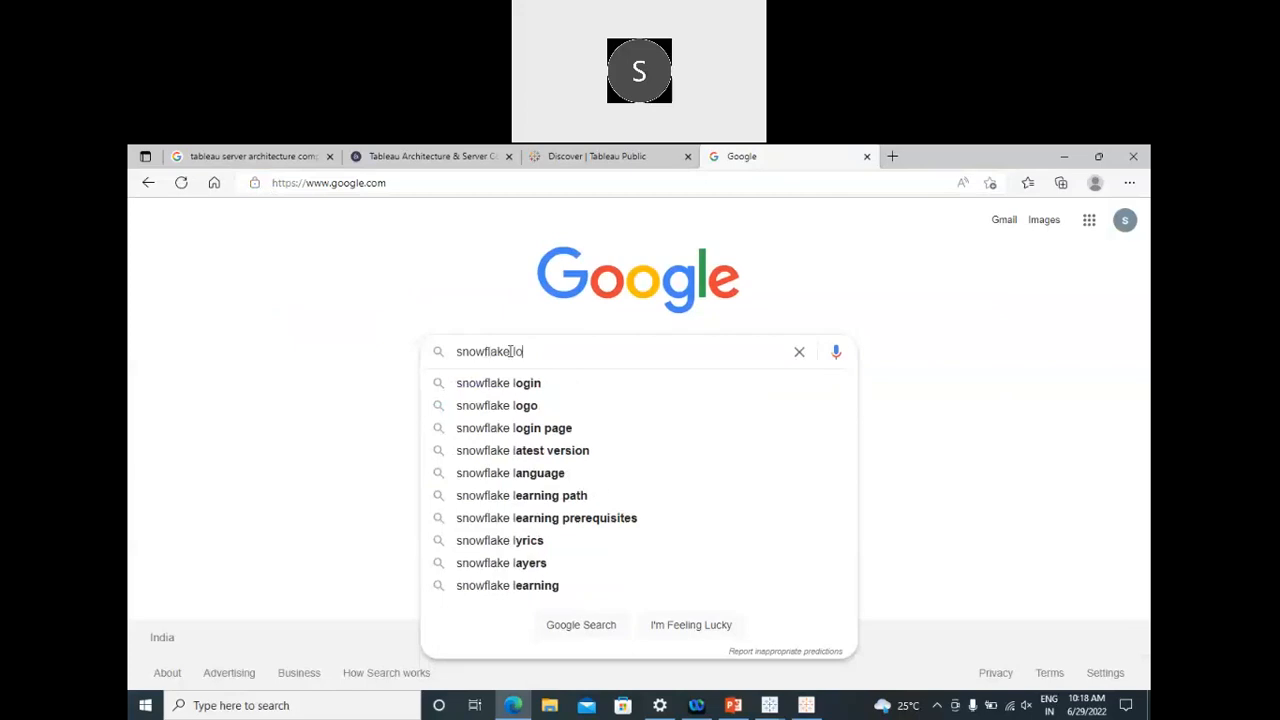
key("Return")
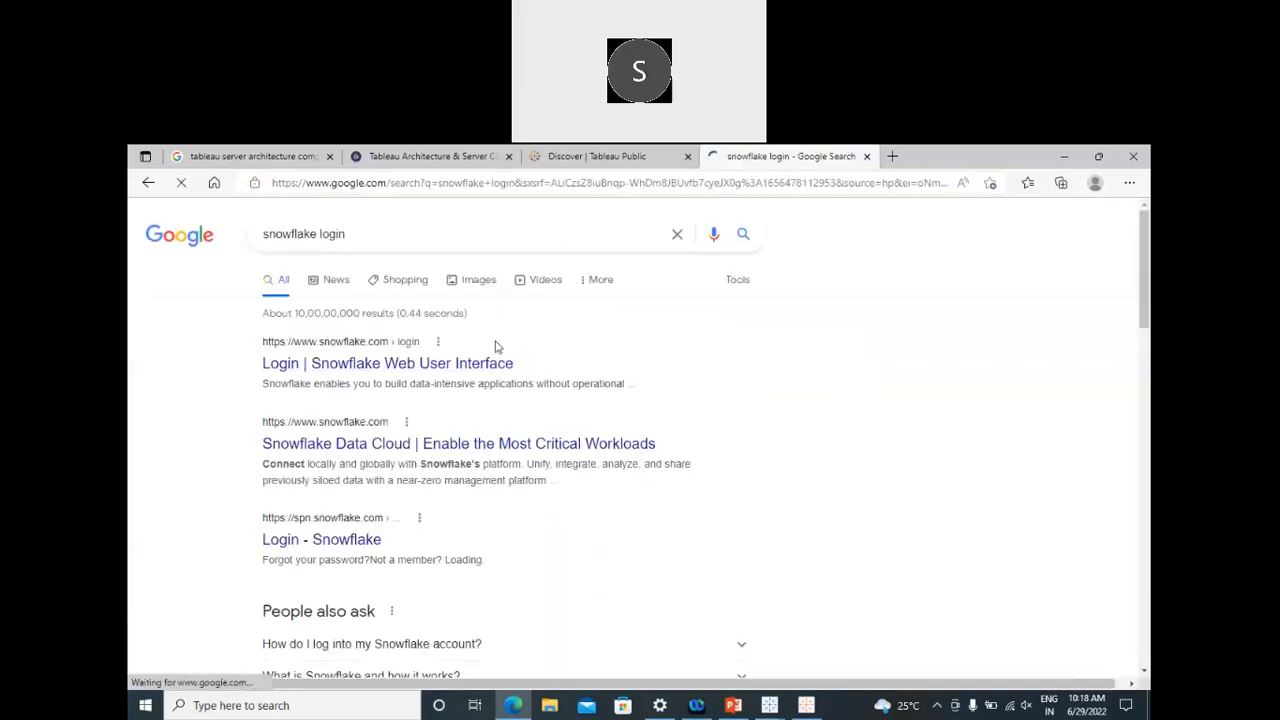
left_click(327, 365)
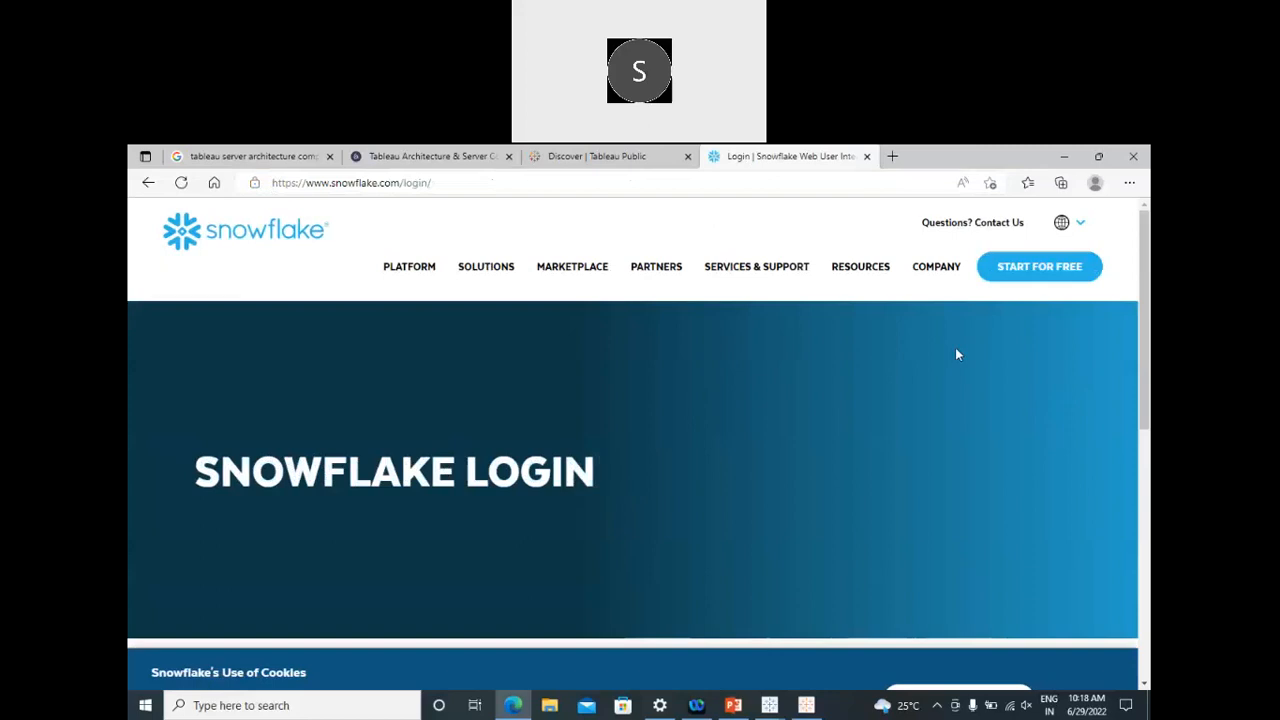
Step: Dismiss the cookie notice and open Snowflake's 30-day free trial signup page
left_click(1042, 280)
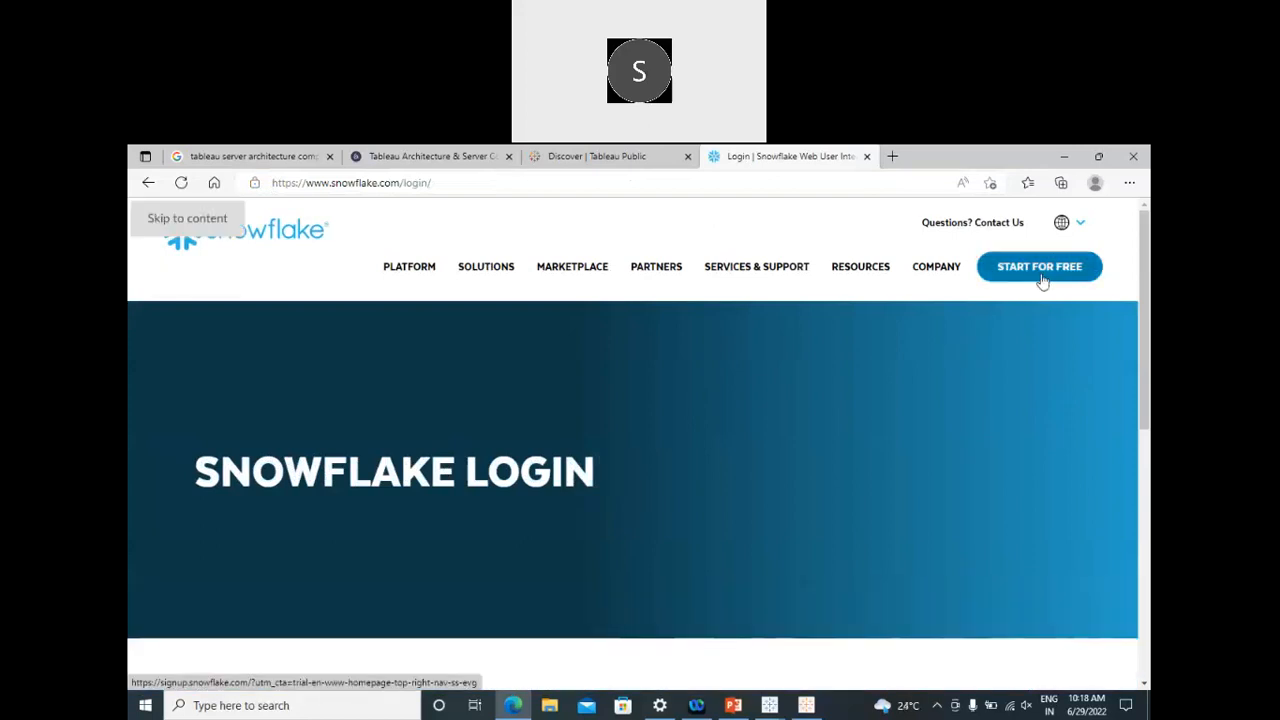
left_click(1042, 280)
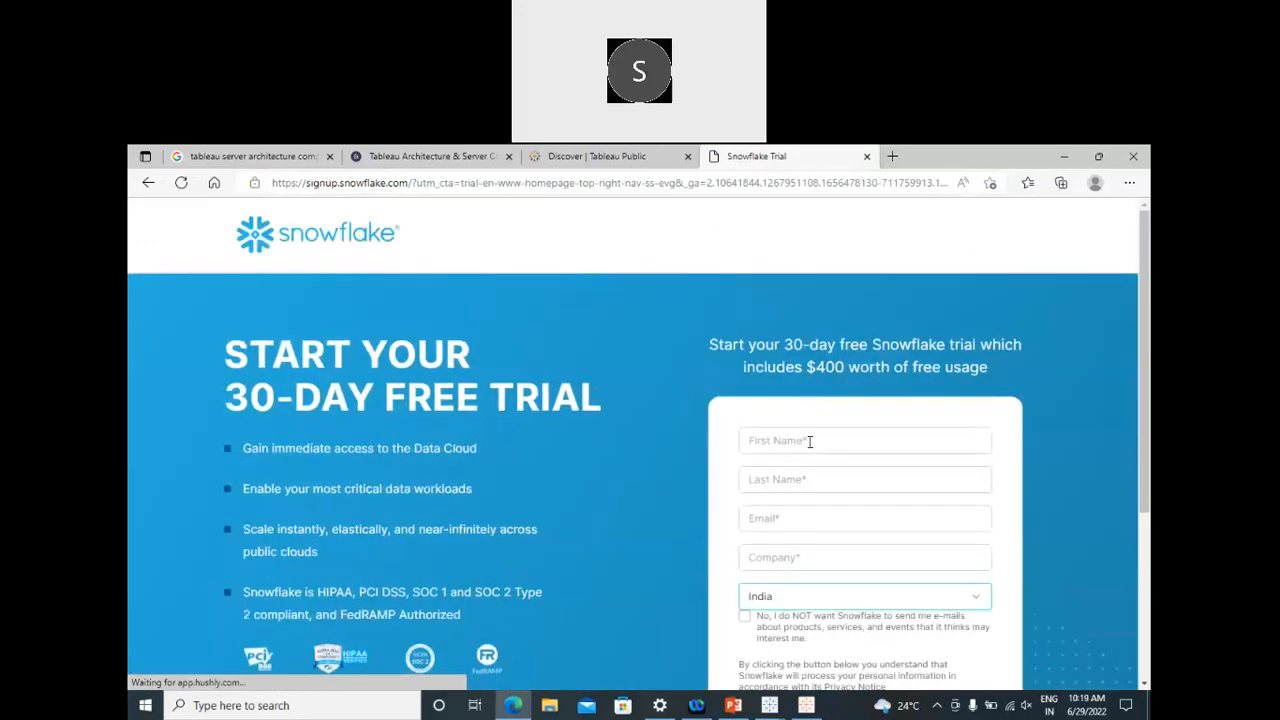
scroll(651, 380, "down", 2)
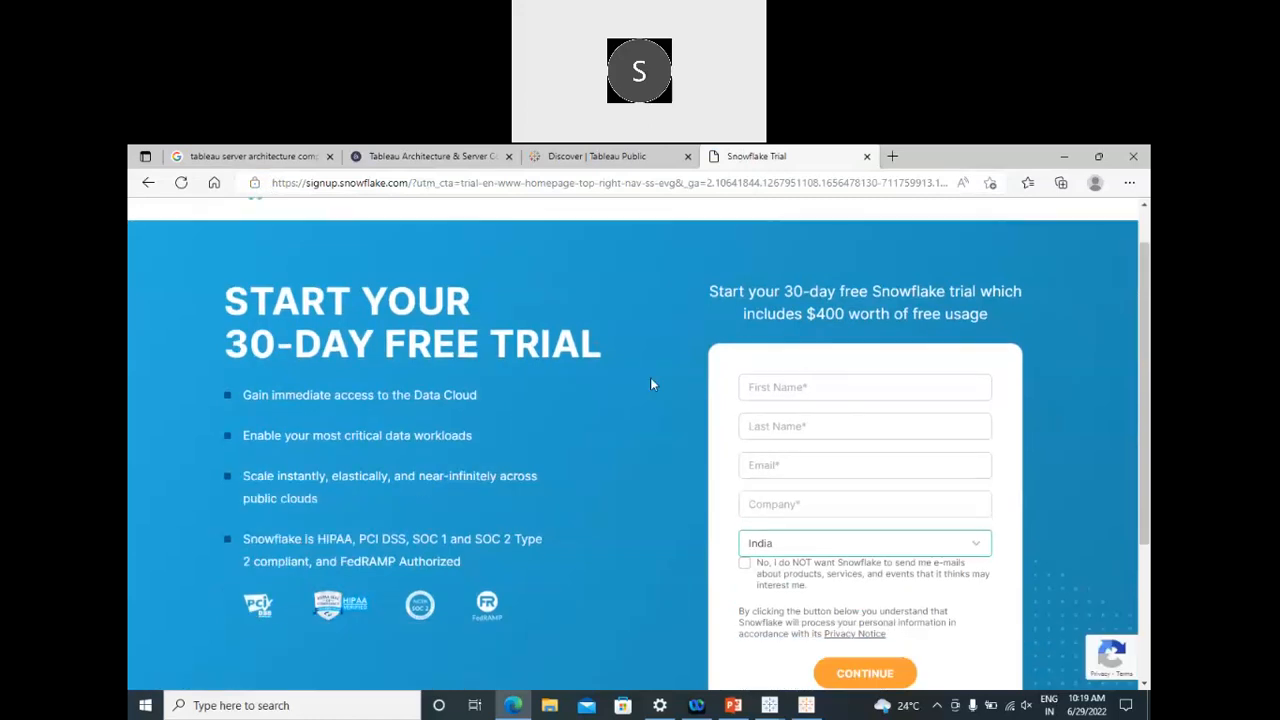
scroll(676, 333, "up", 1)
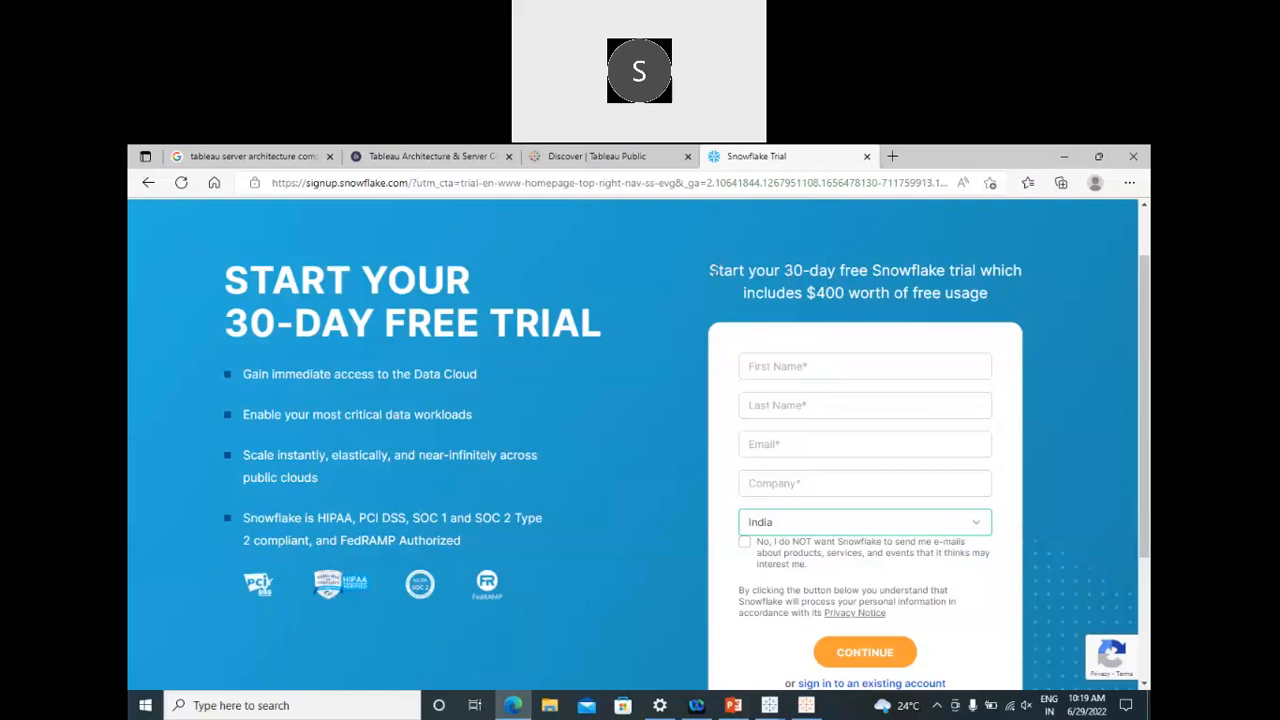
Step: Select the free-trial heading and leave First Name empty so its required-field error appears
left_click_drag(709, 270, 1022, 272)
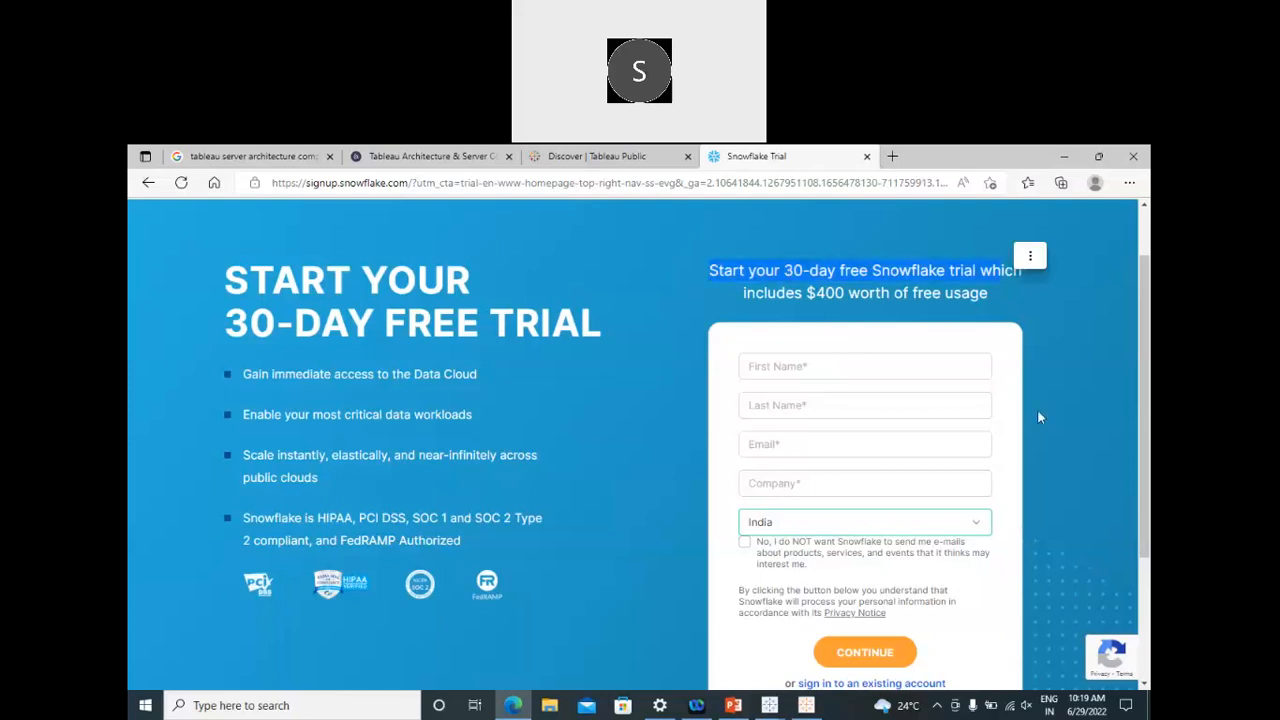
left_click(775, 367)
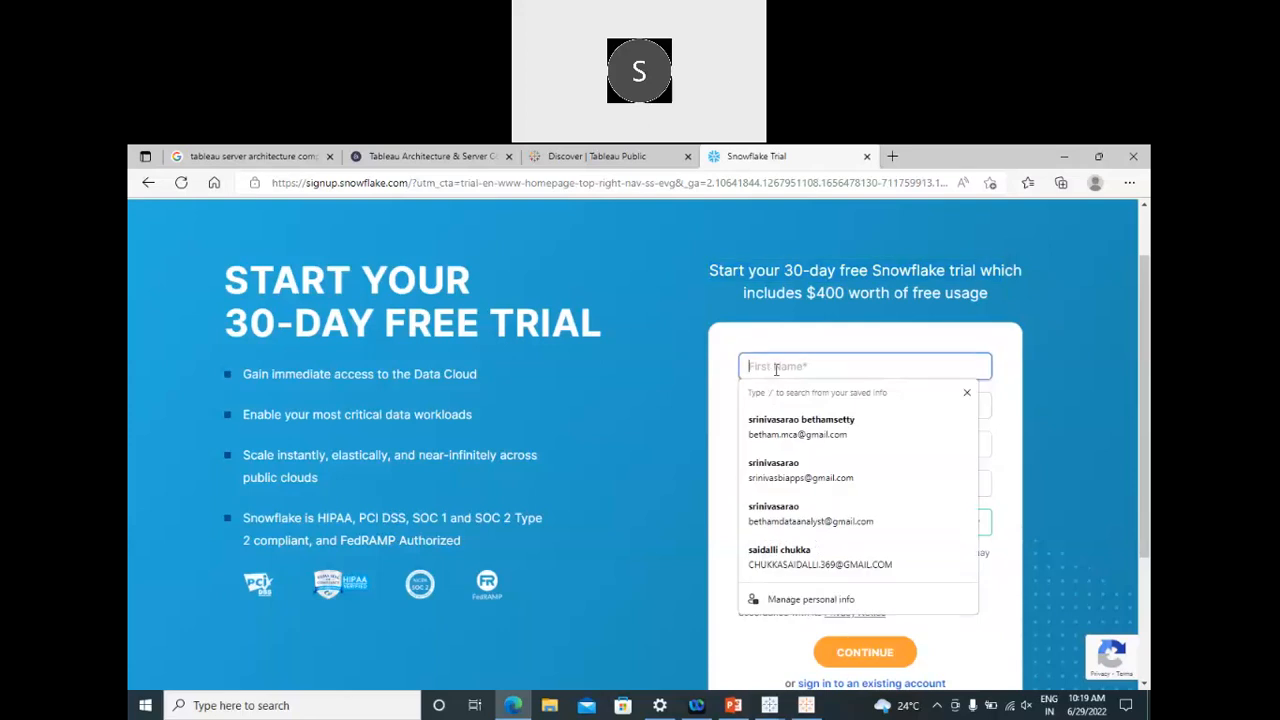
left_click(669, 412)
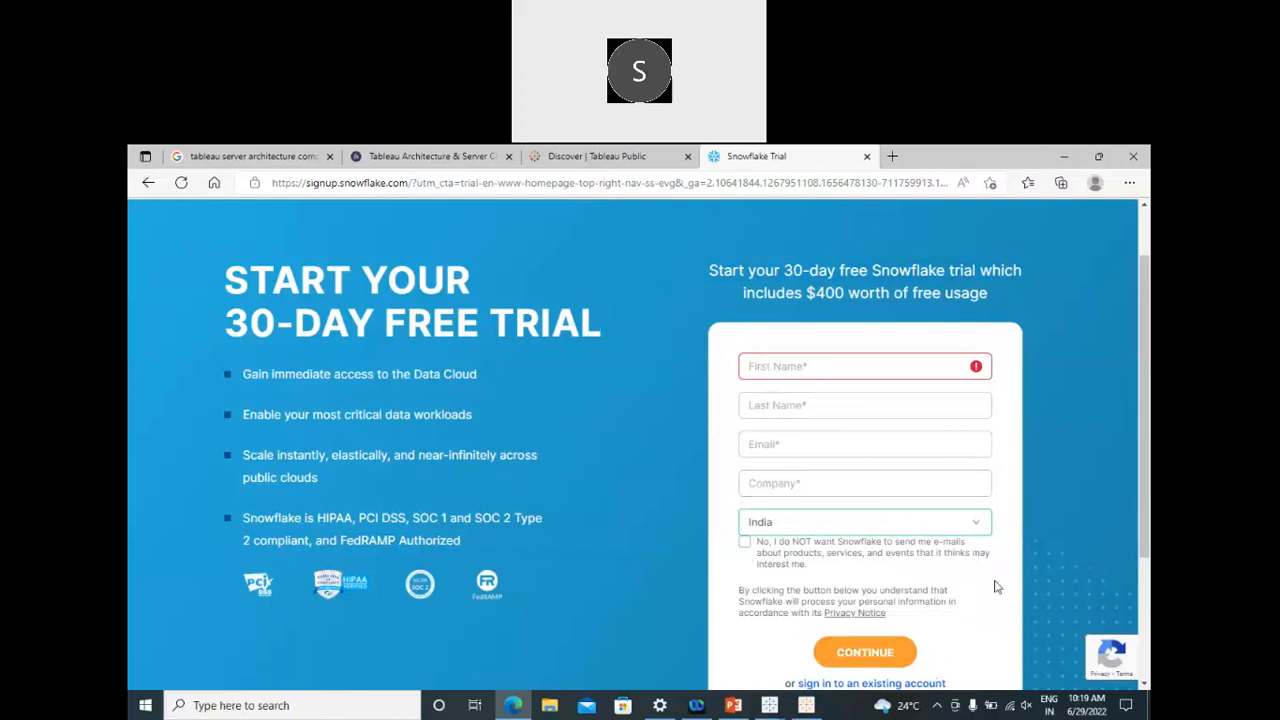
scroll(1020, 560, "down", 3)
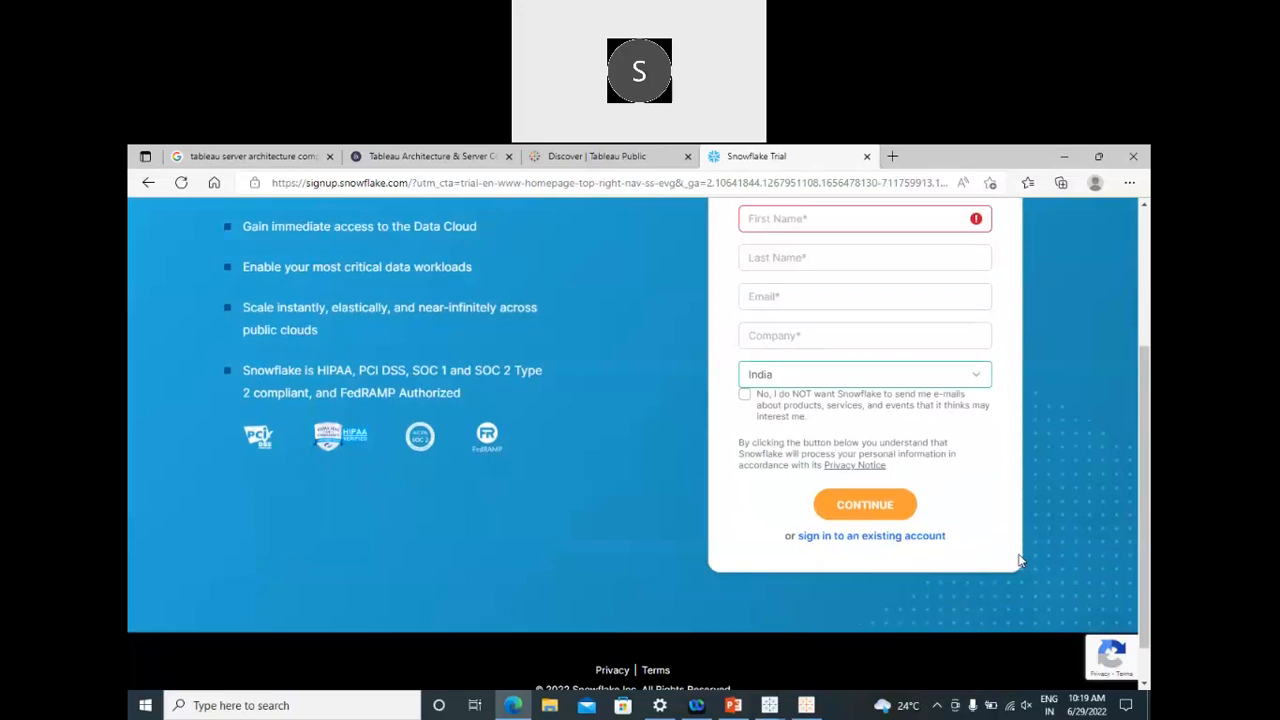
scroll(1020, 560, "up", 3)
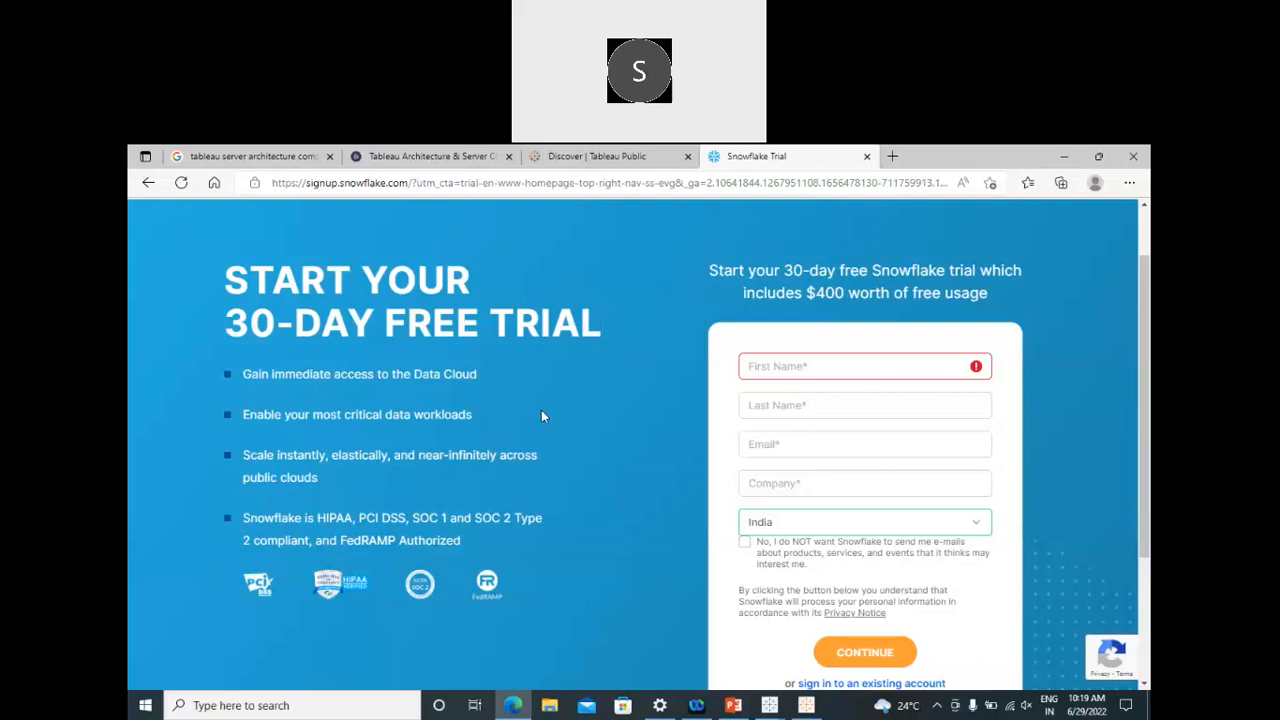
Step: Enter the first name, last name and e-mail address in the trial form
left_click(811, 366)
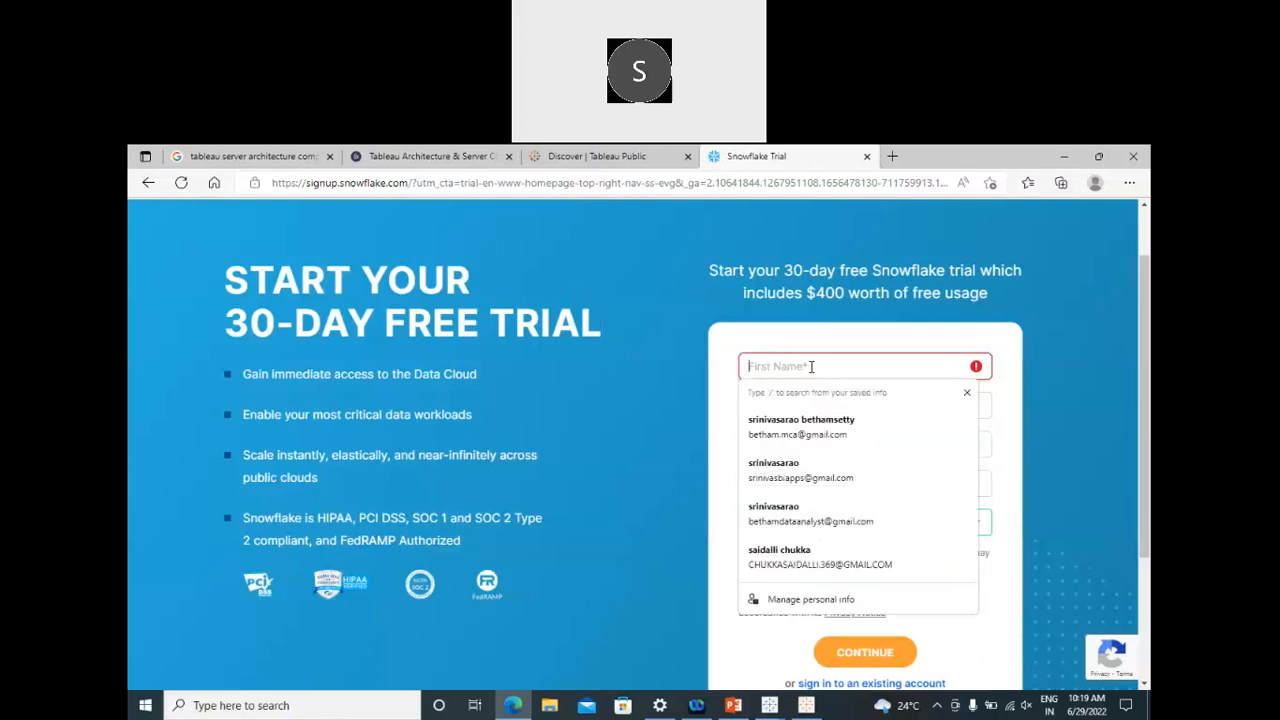
type("siva")
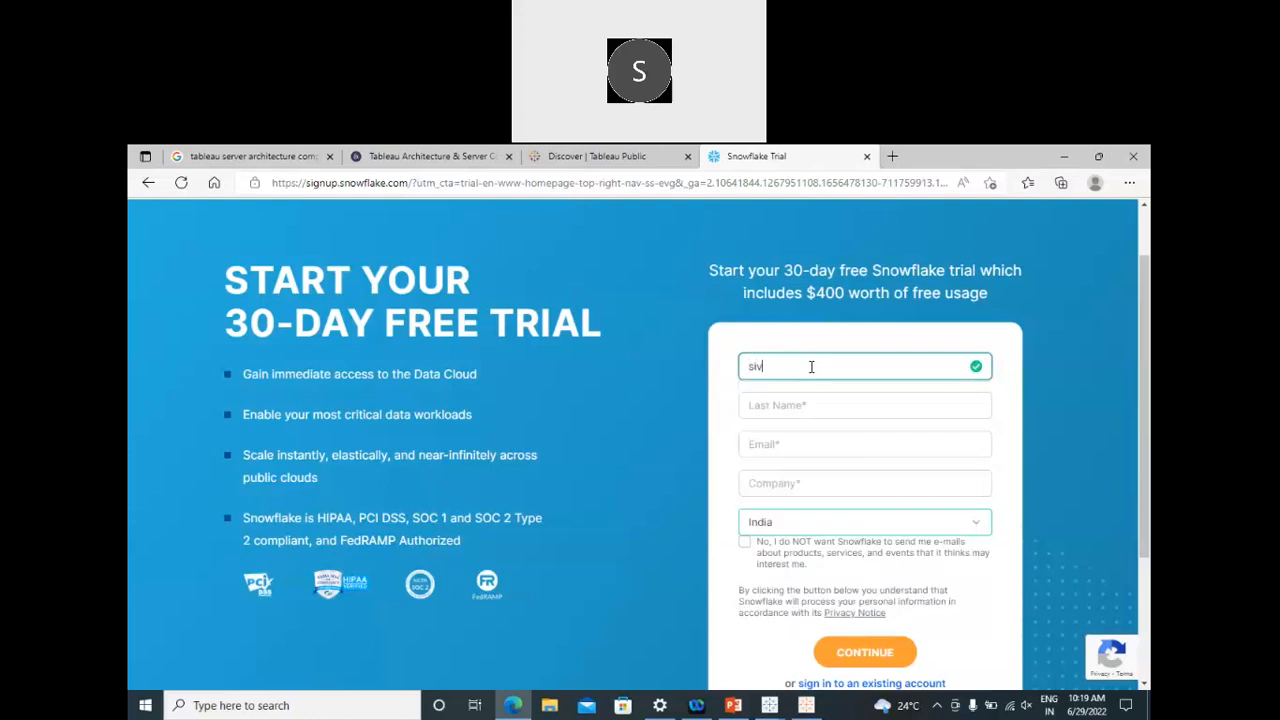
left_click(811, 403)
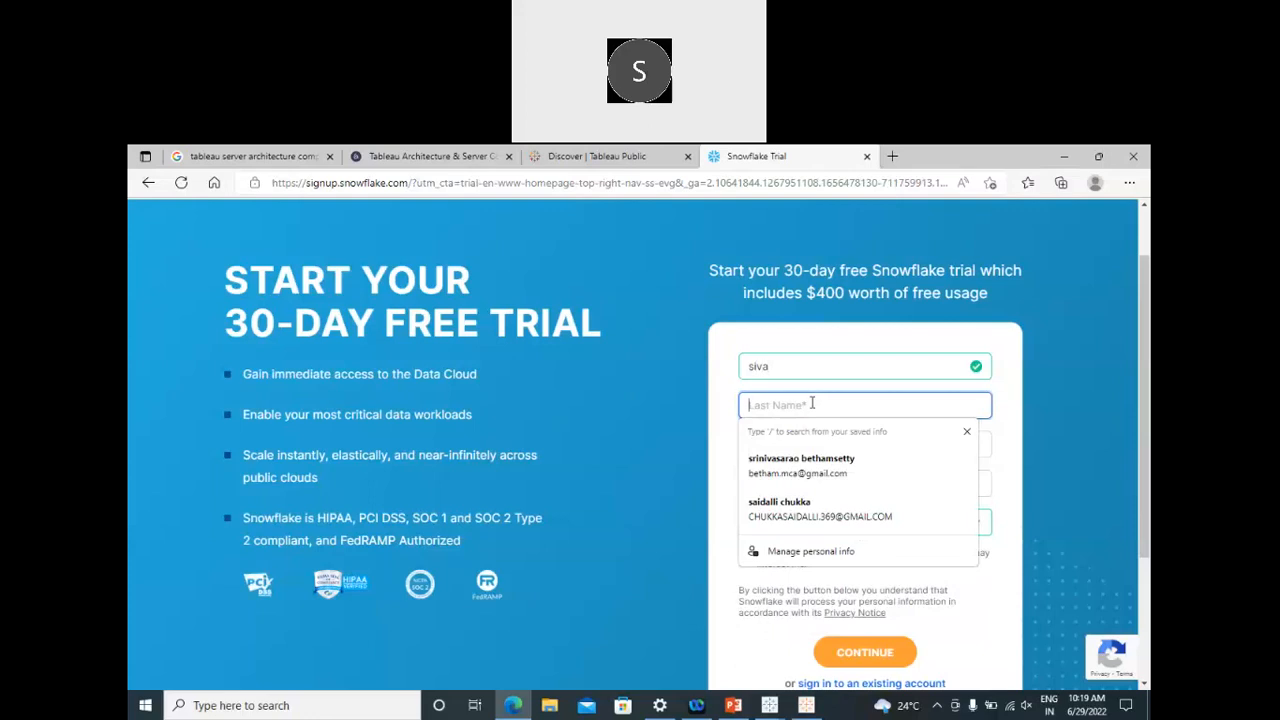
type("ch")
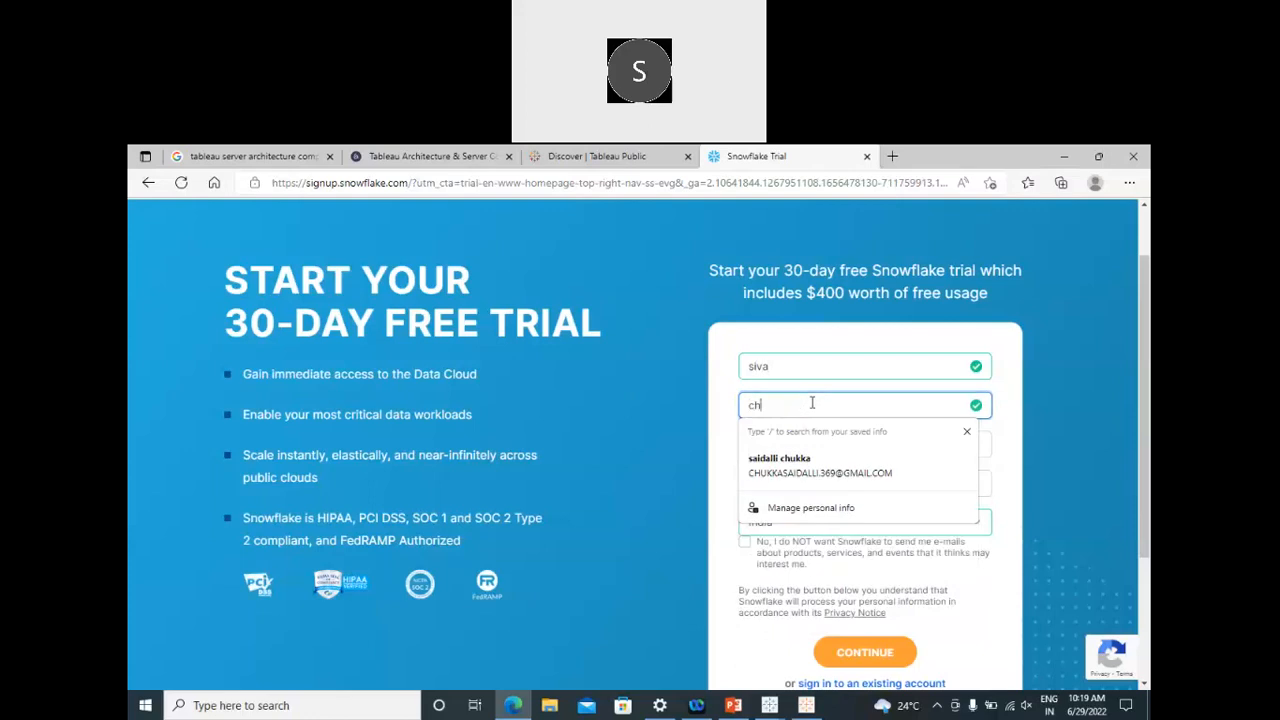
left_click(784, 445)
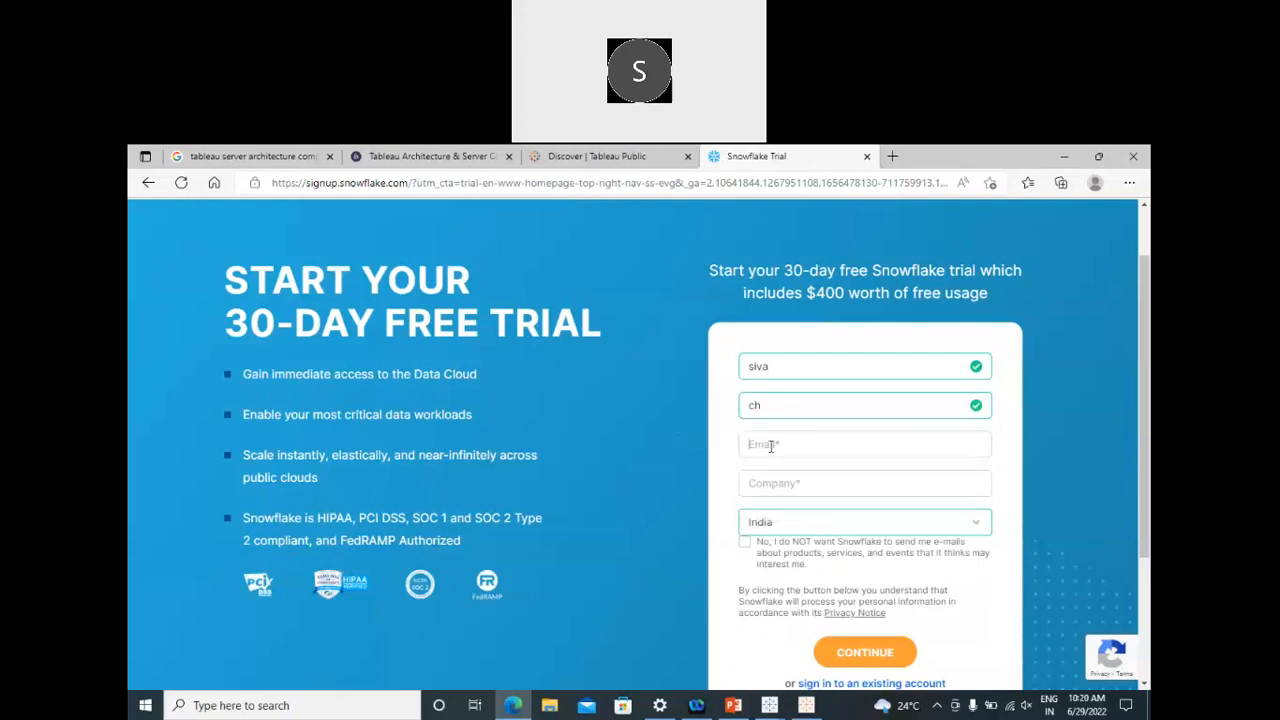
left_click(784, 446)
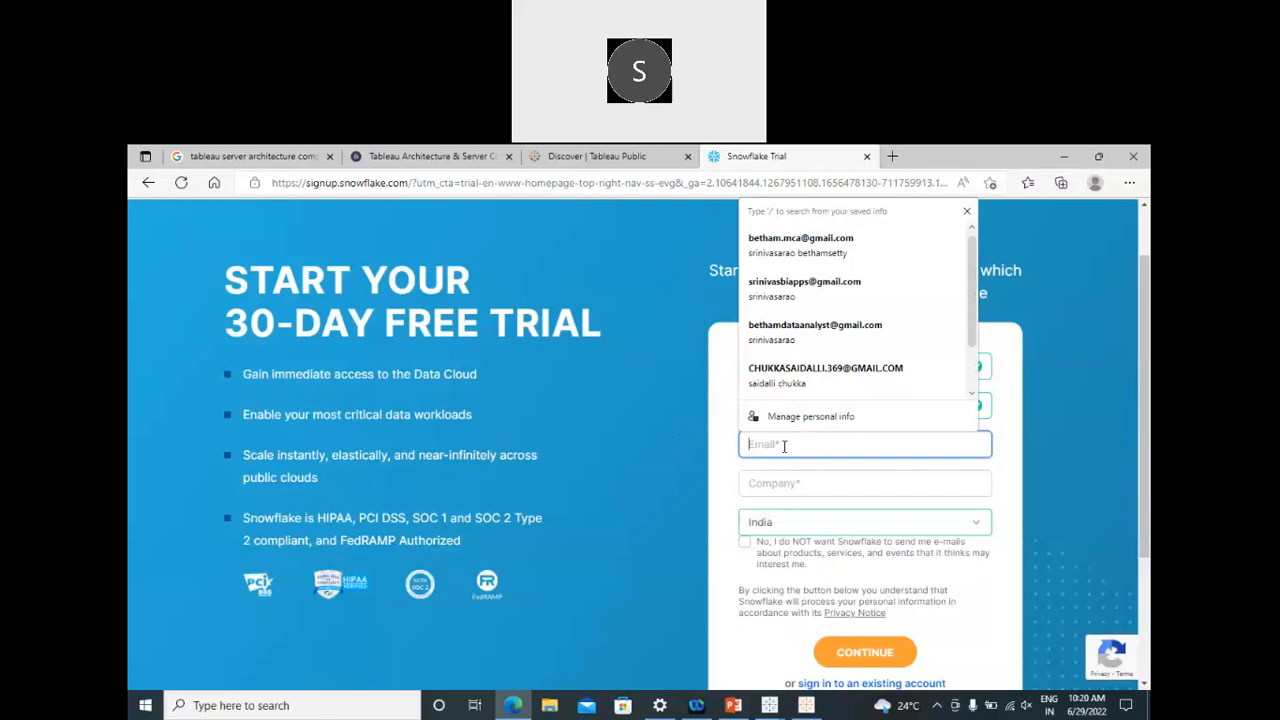
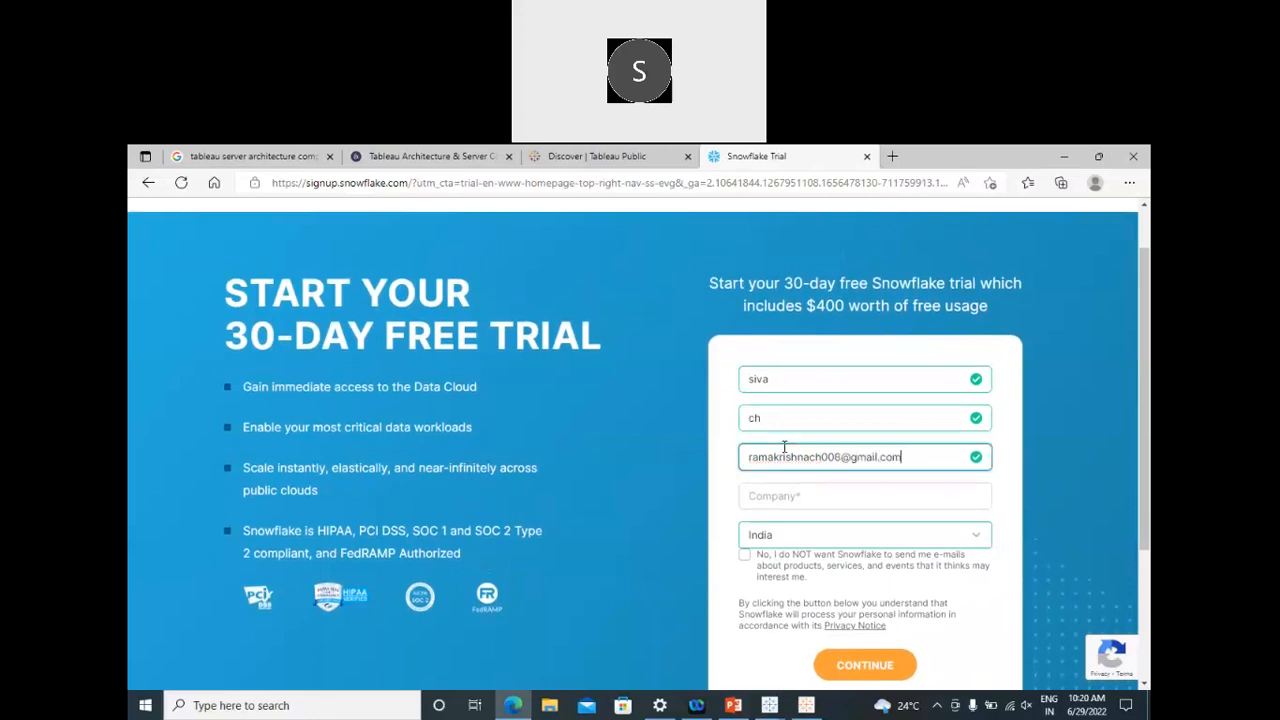
Step: Enter 'student' as the company and opt out of Snowflake marketing e-mails
left_click(780, 497)
type("st")
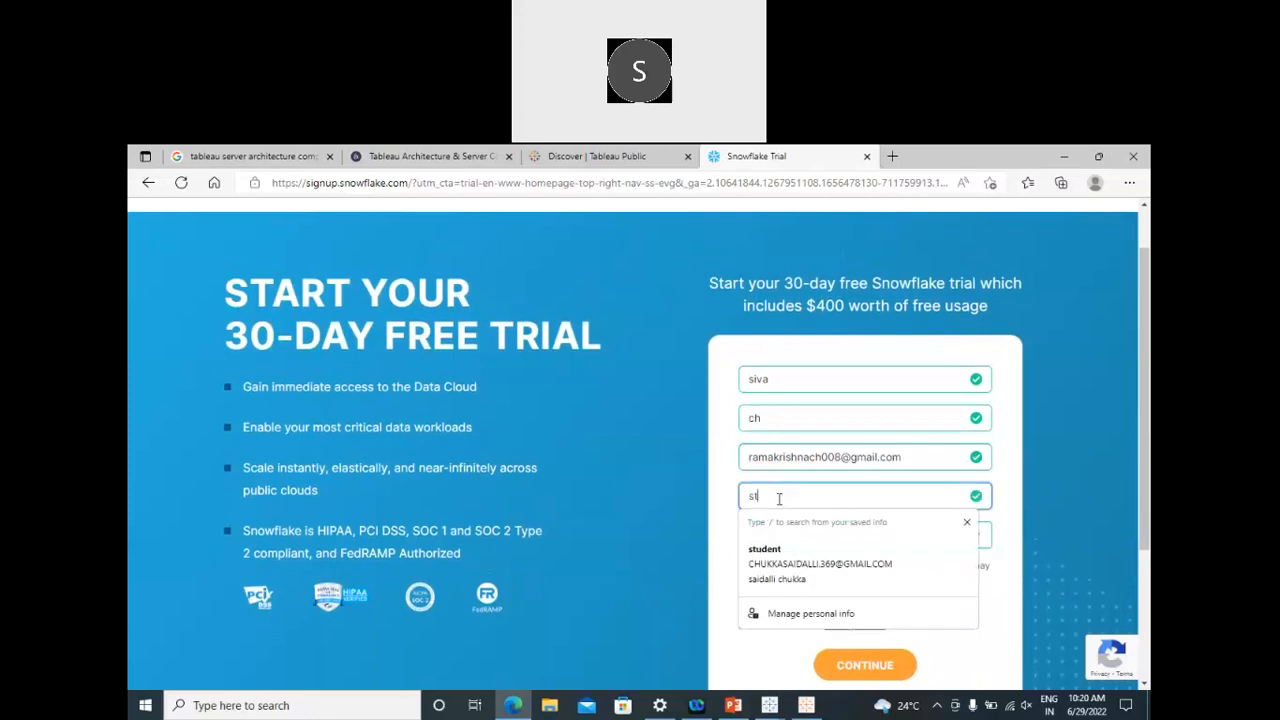
type("udent")
left_click(726, 534)
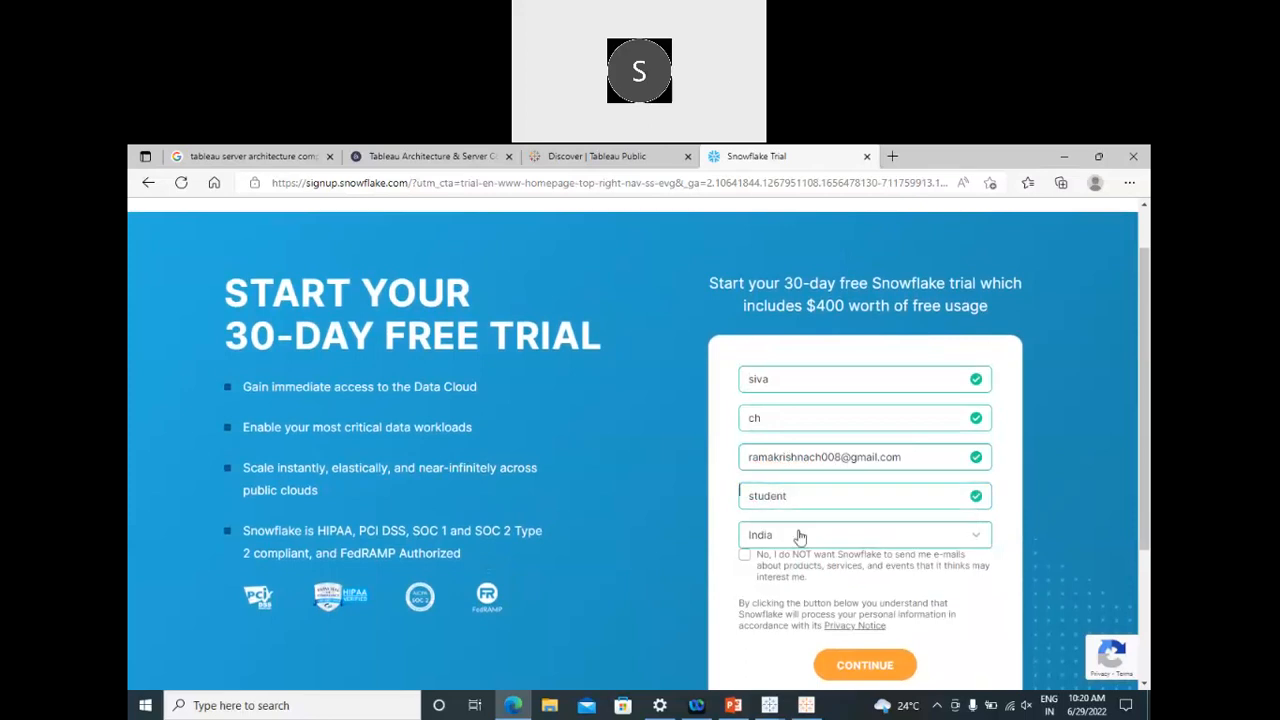
left_click(745, 556)
Step: Continue to the edition step, keep Enterprise, and choose Amazon Web Services as cloud provider
left_click(870, 665)
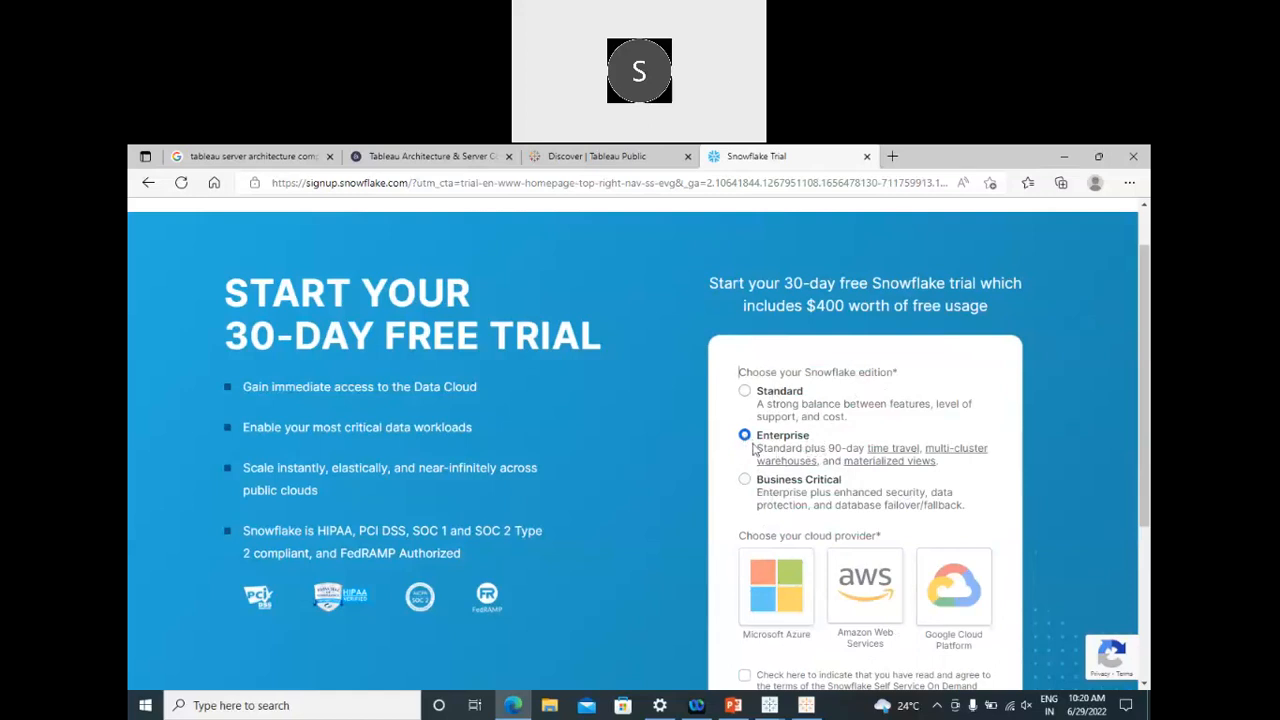
scroll(820, 443, "down", 3)
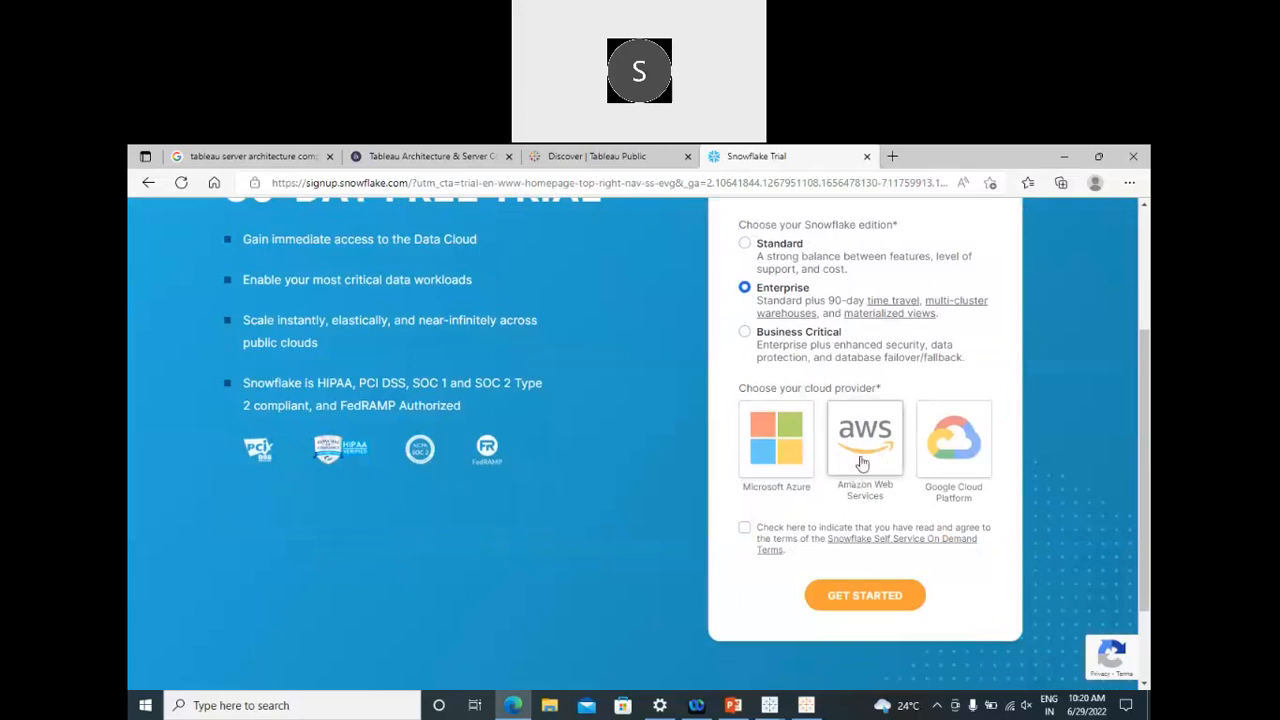
left_click(862, 463)
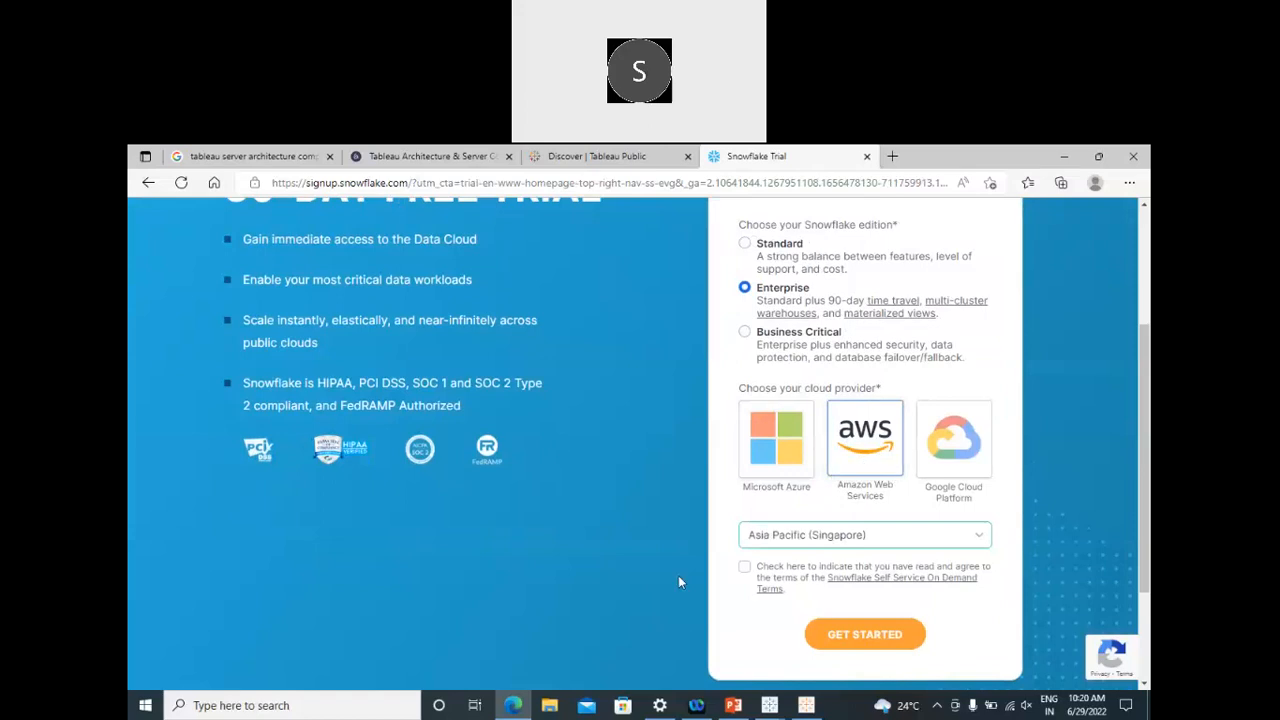
Step: Keep Asia Pacific (Singapore) as the region, accept the terms and submit the trial signup
left_click(977, 538)
scroll(925, 485, "up", 1)
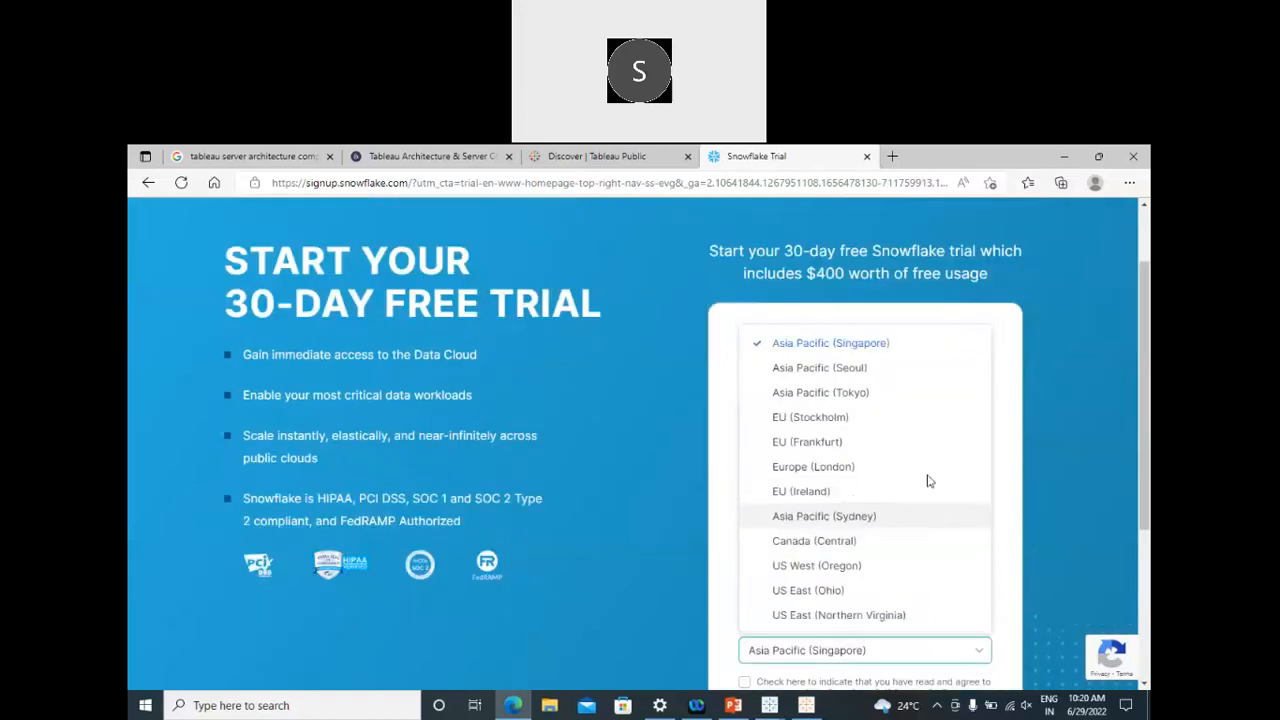
scroll(920, 480, "down", 2)
left_click(902, 470)
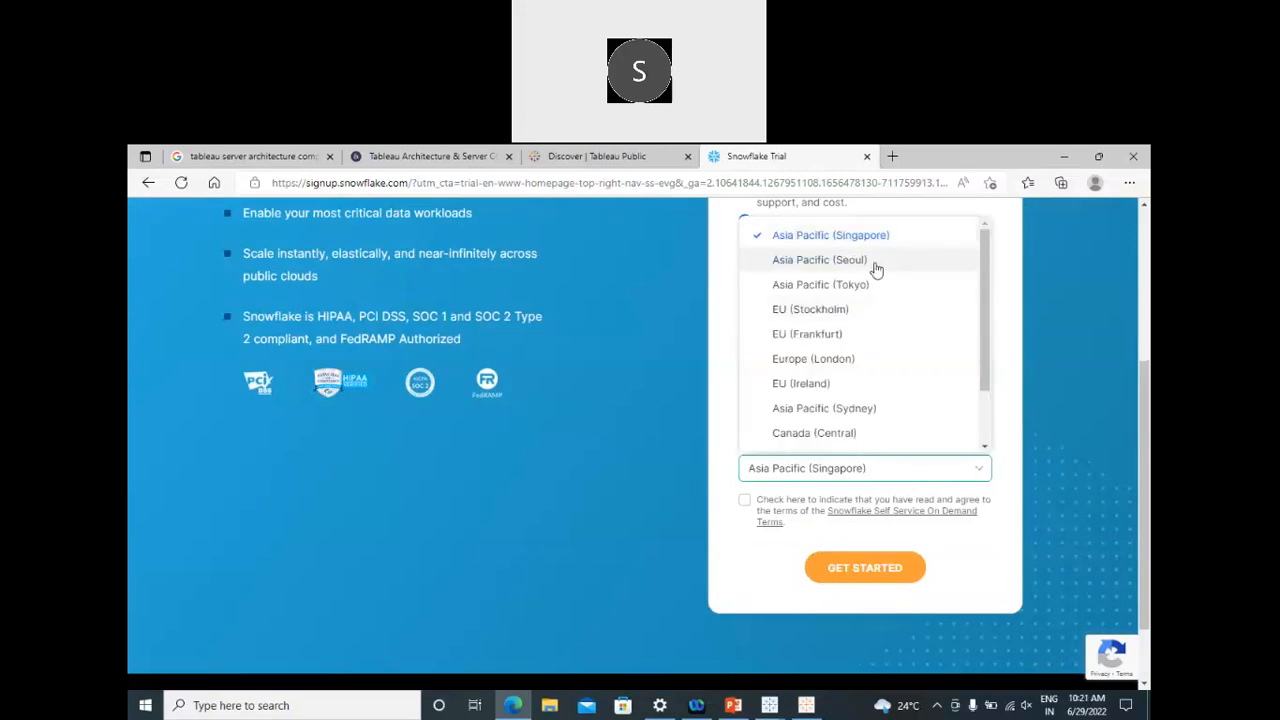
left_click(822, 247)
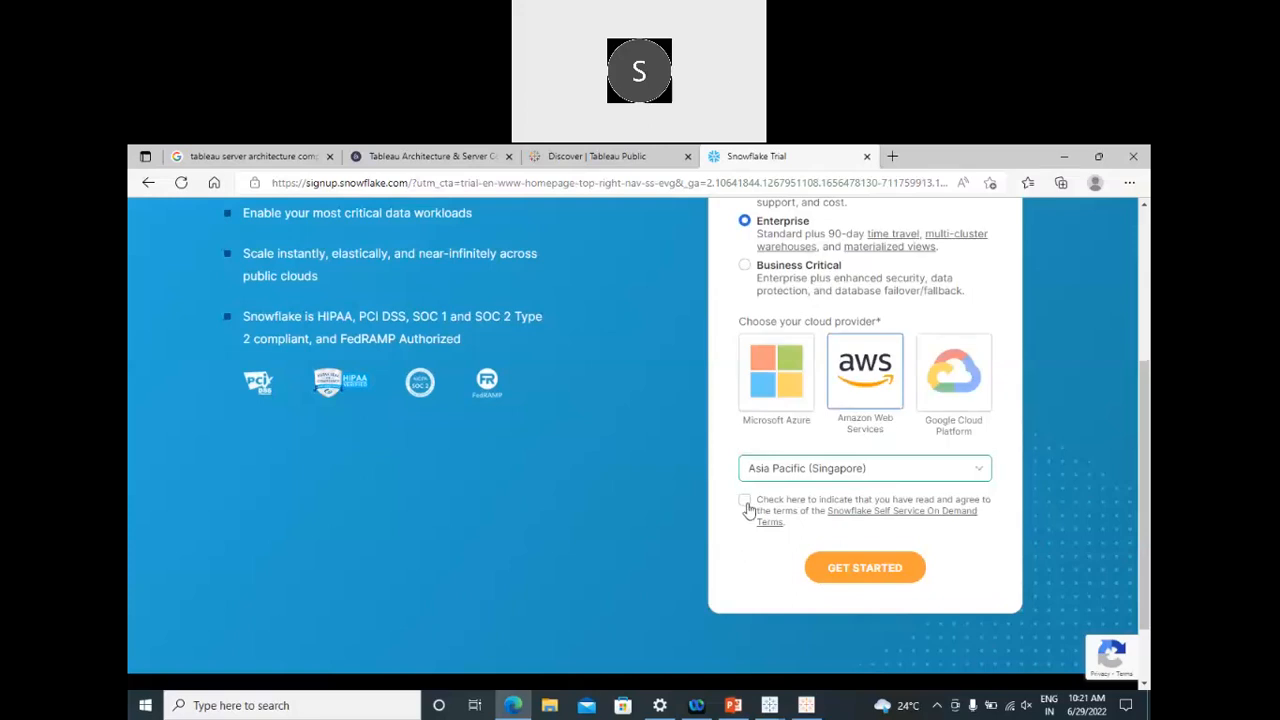
left_click(745, 502)
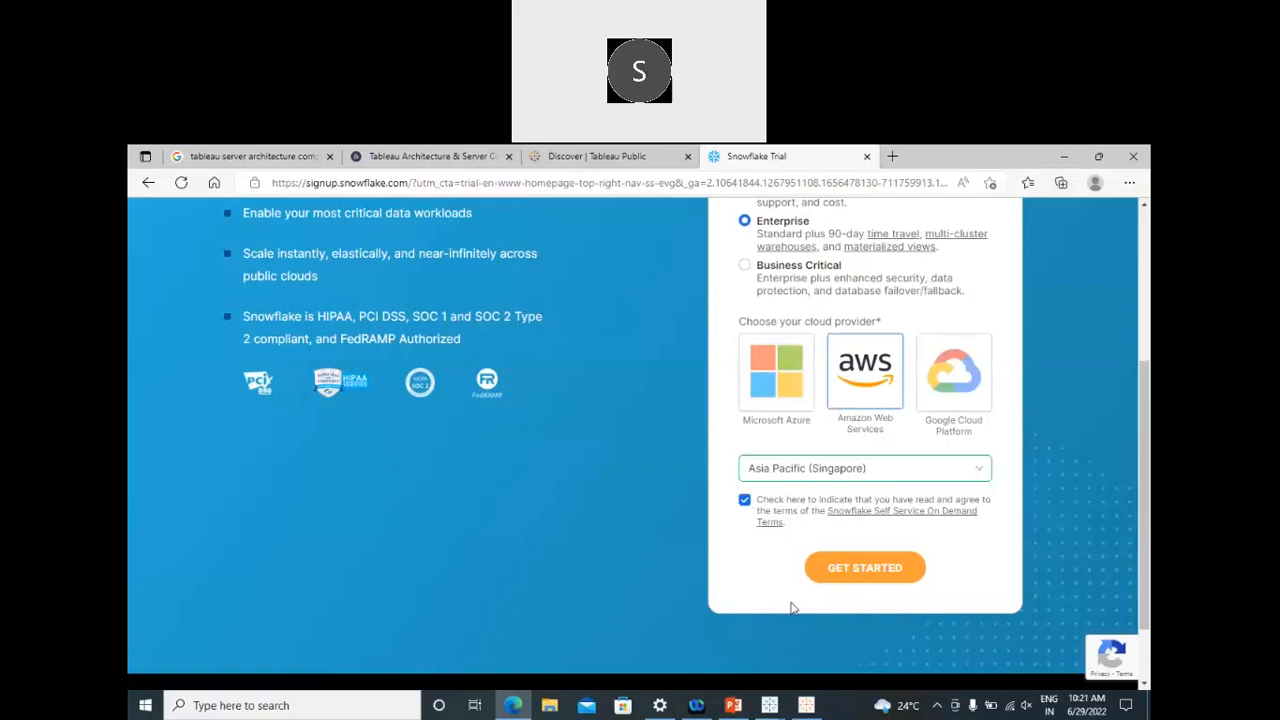
left_click(857, 573)
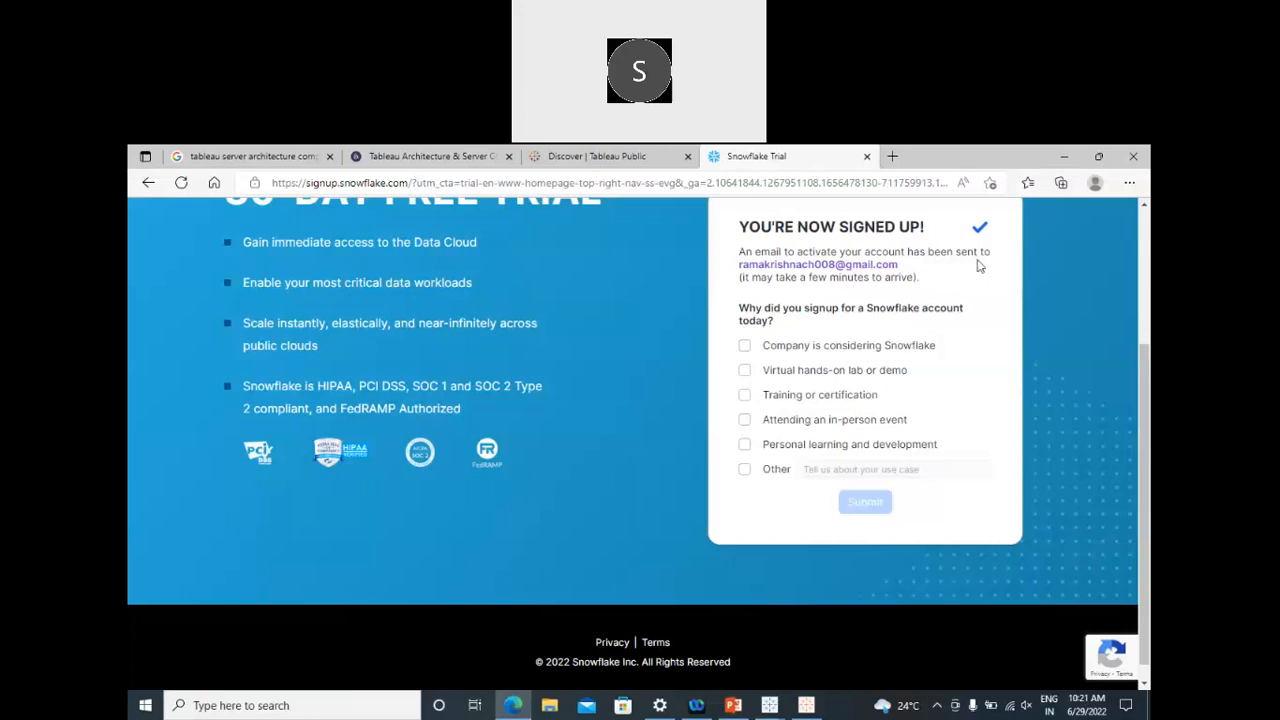
Step: Scroll through the 'You're now signed up!' page confirming the activation e-mail was sent
scroll(955, 357, "up", 2)
scroll(955, 357, "up", 1)
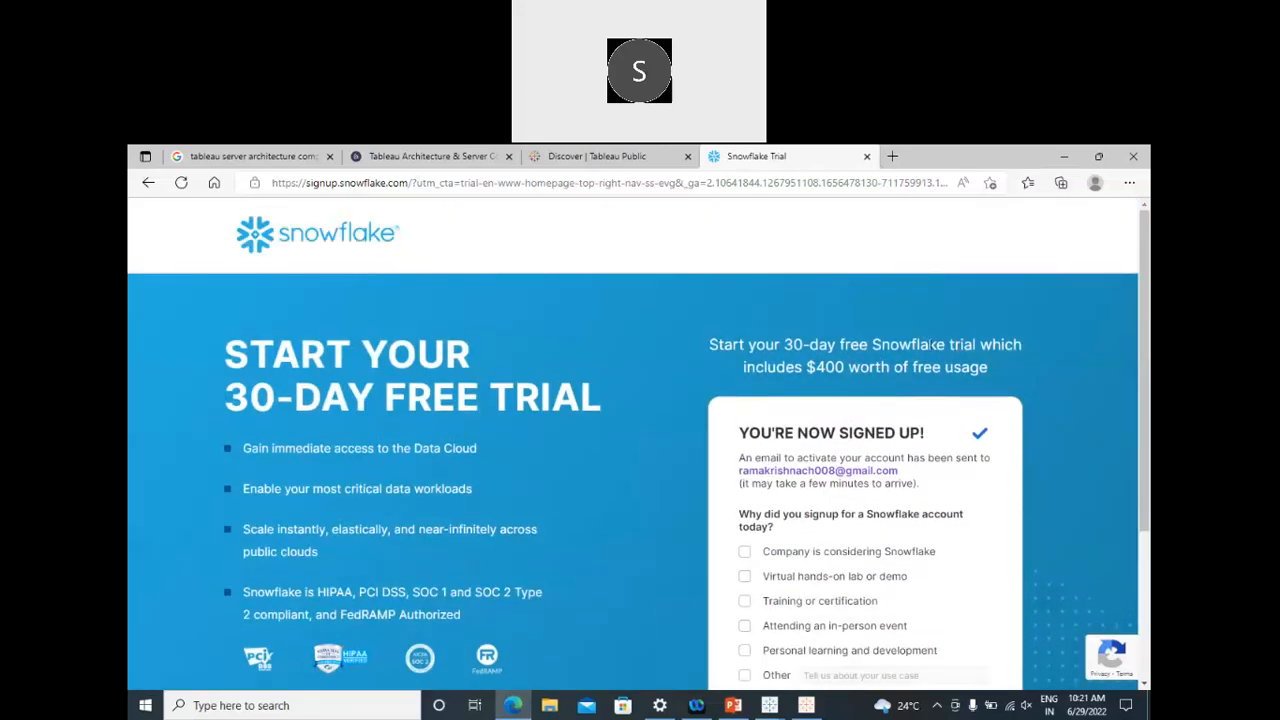
scroll(670, 410, "down", 3)
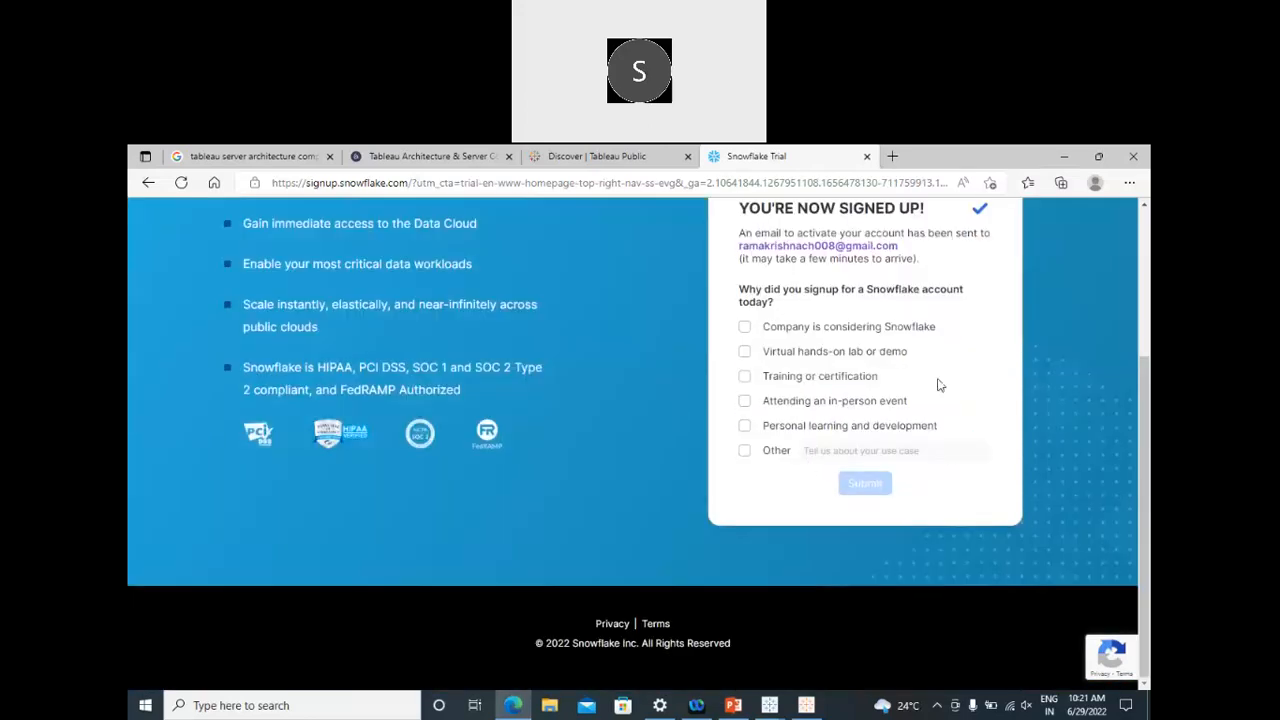
scroll(940, 382, "up", 3)
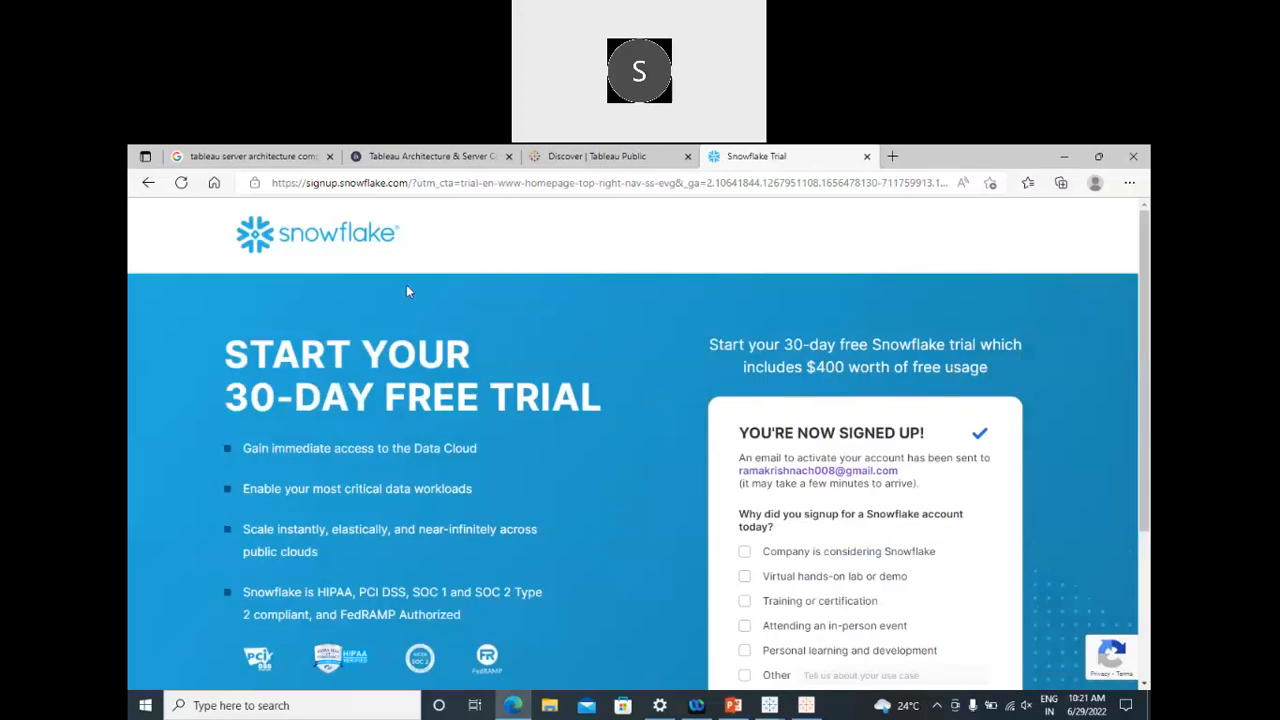
scroll(406, 291, "down", 3)
left_click(272, 186)
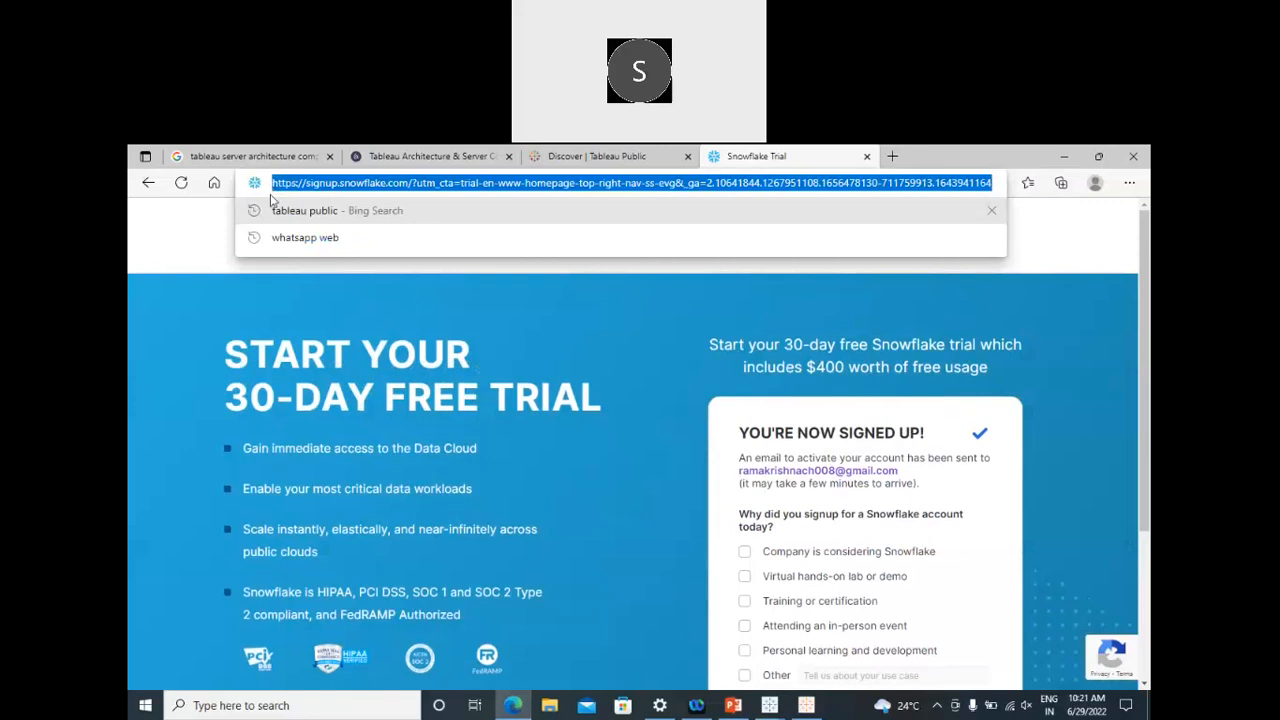
Step: Go to google.com, pick the 'snowflake login' suggestion, and open the Snowflake Web User Interface result
type("www.google.com")
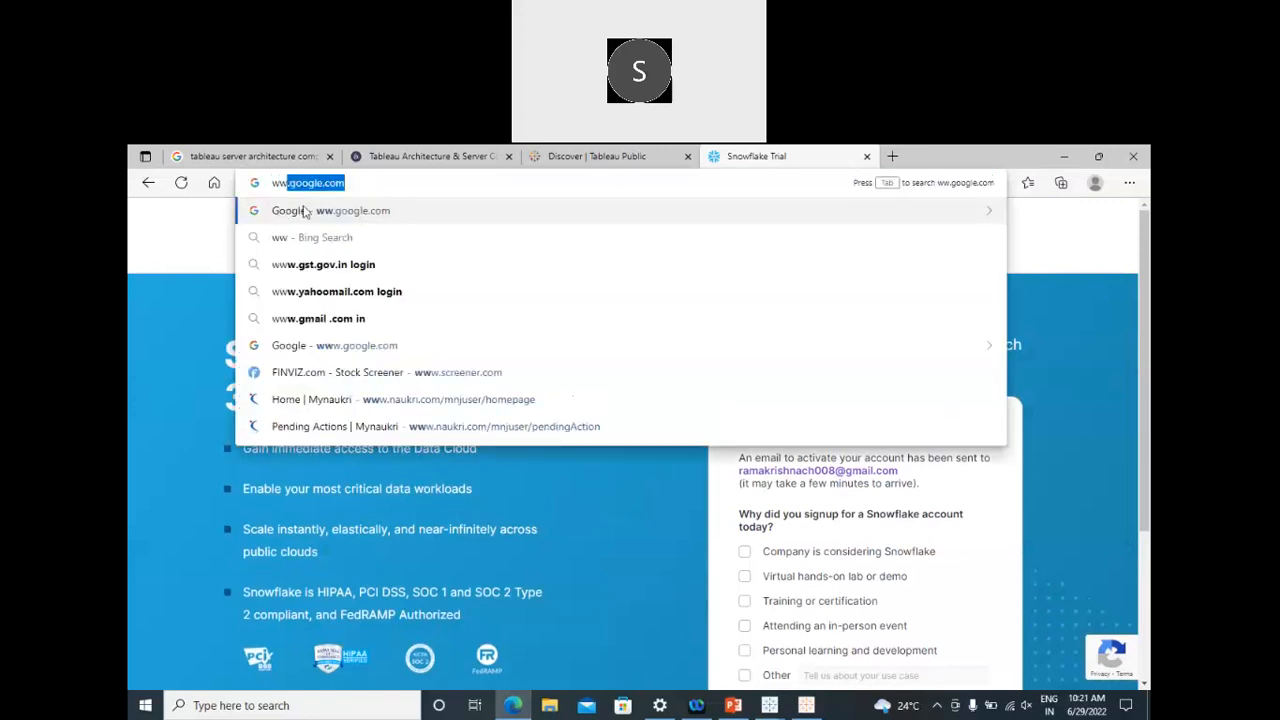
left_click(290, 212)
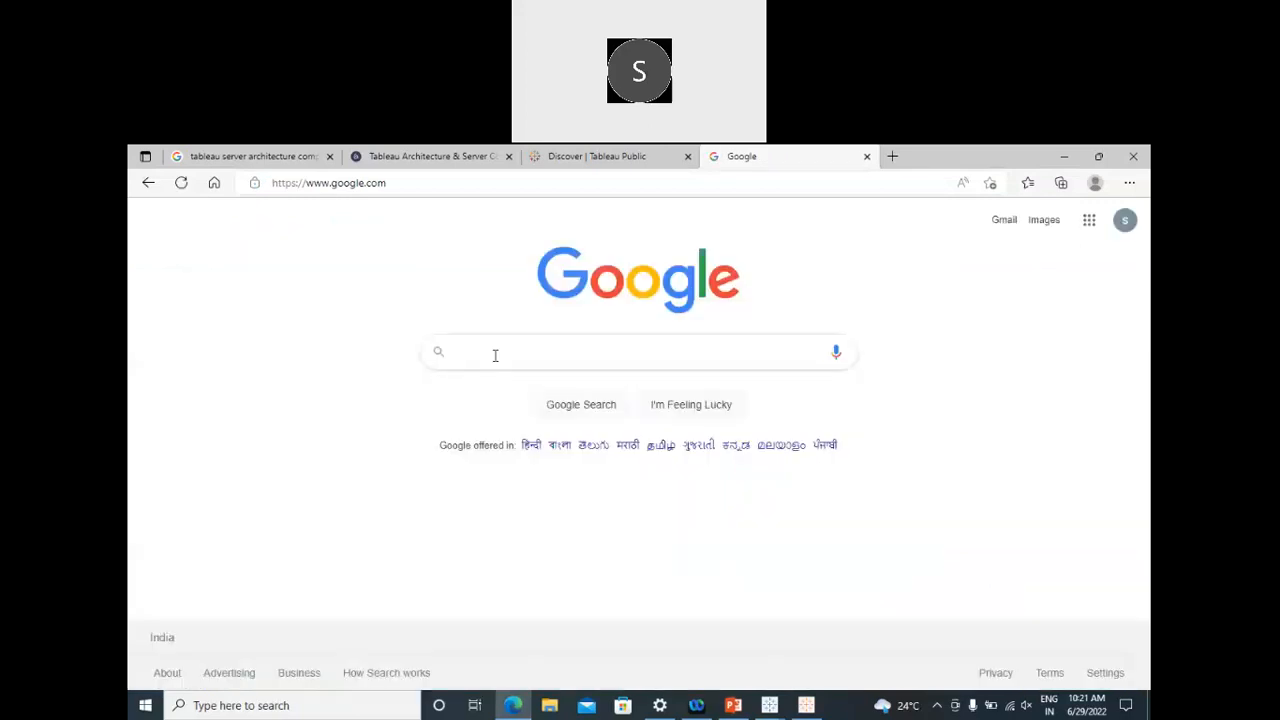
left_click(494, 355)
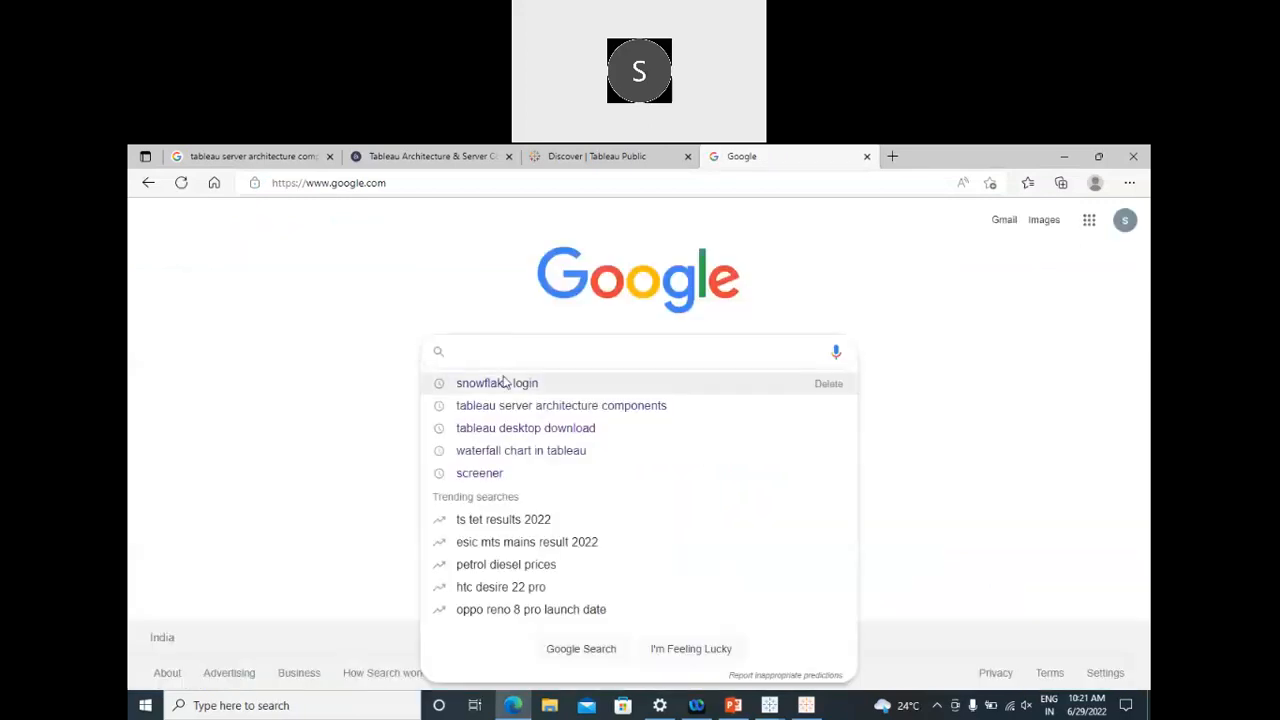
left_click(505, 383)
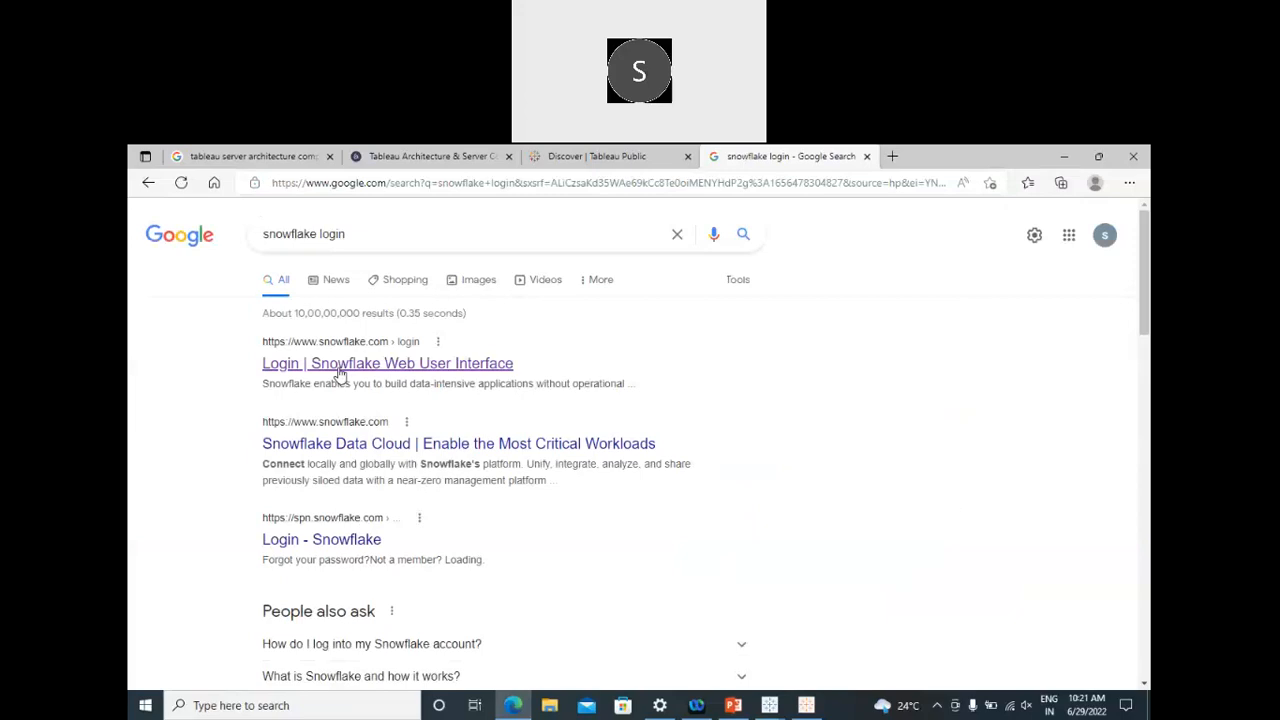
left_click(340, 373)
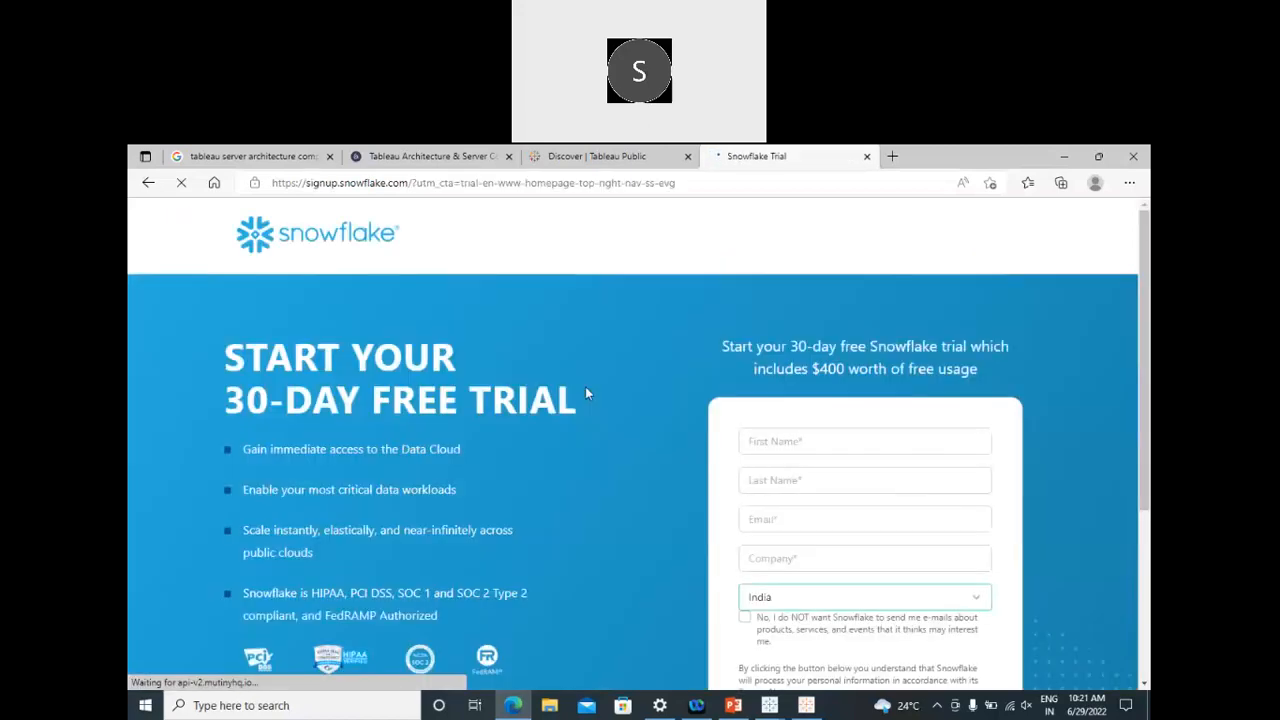
Step: Sign in to the saved Snowflake account with autofilled credentials, reaching the 'Your trial has expired' page
scroll(639, 469, "down", 5)
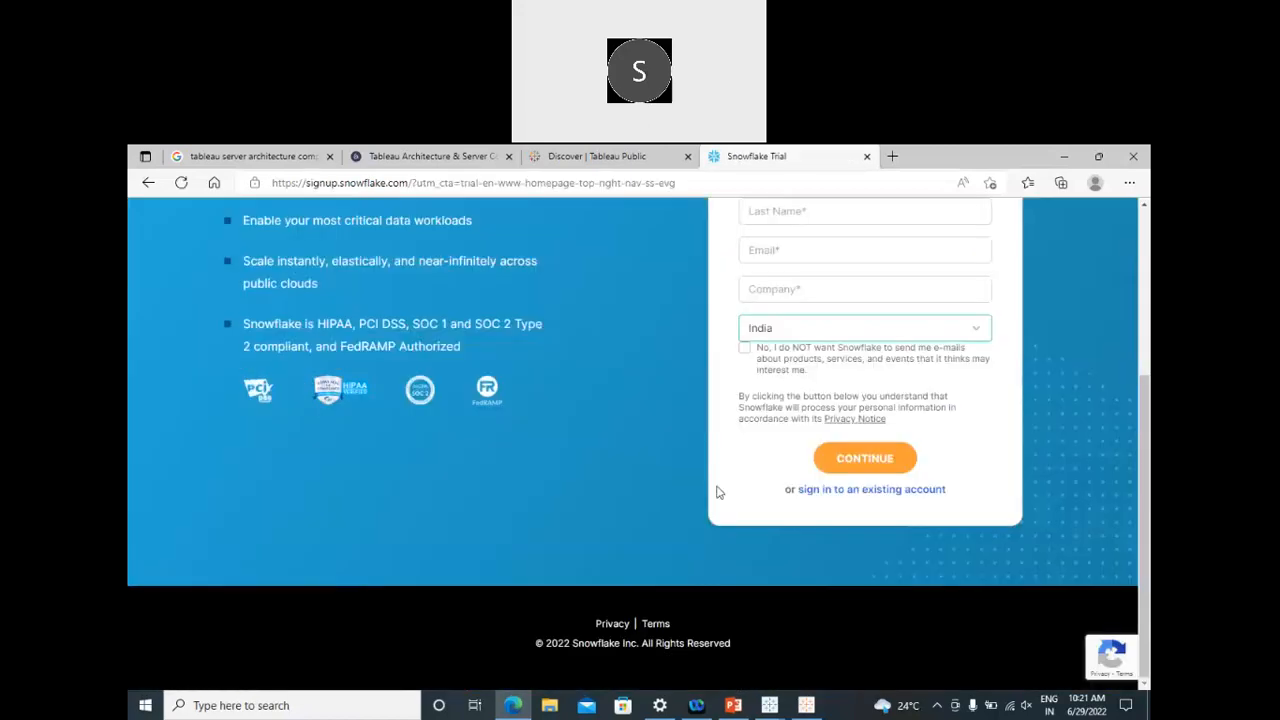
left_click(815, 497)
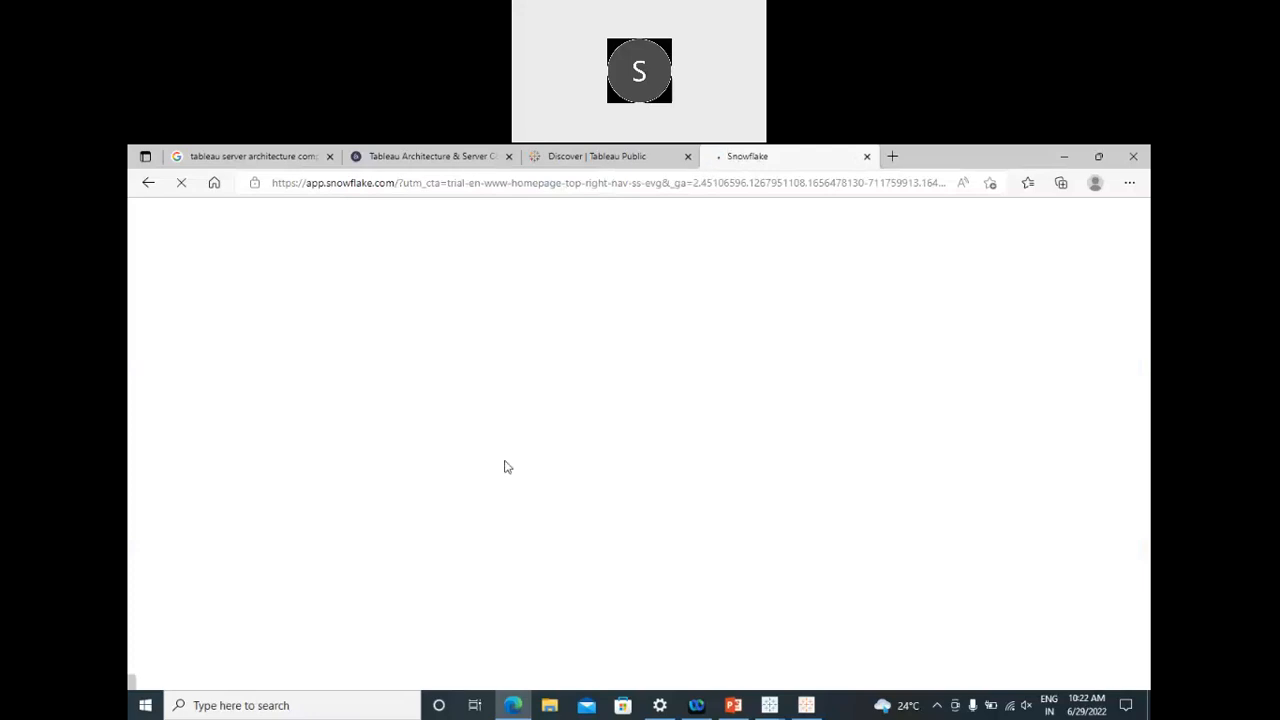
left_click(603, 476)
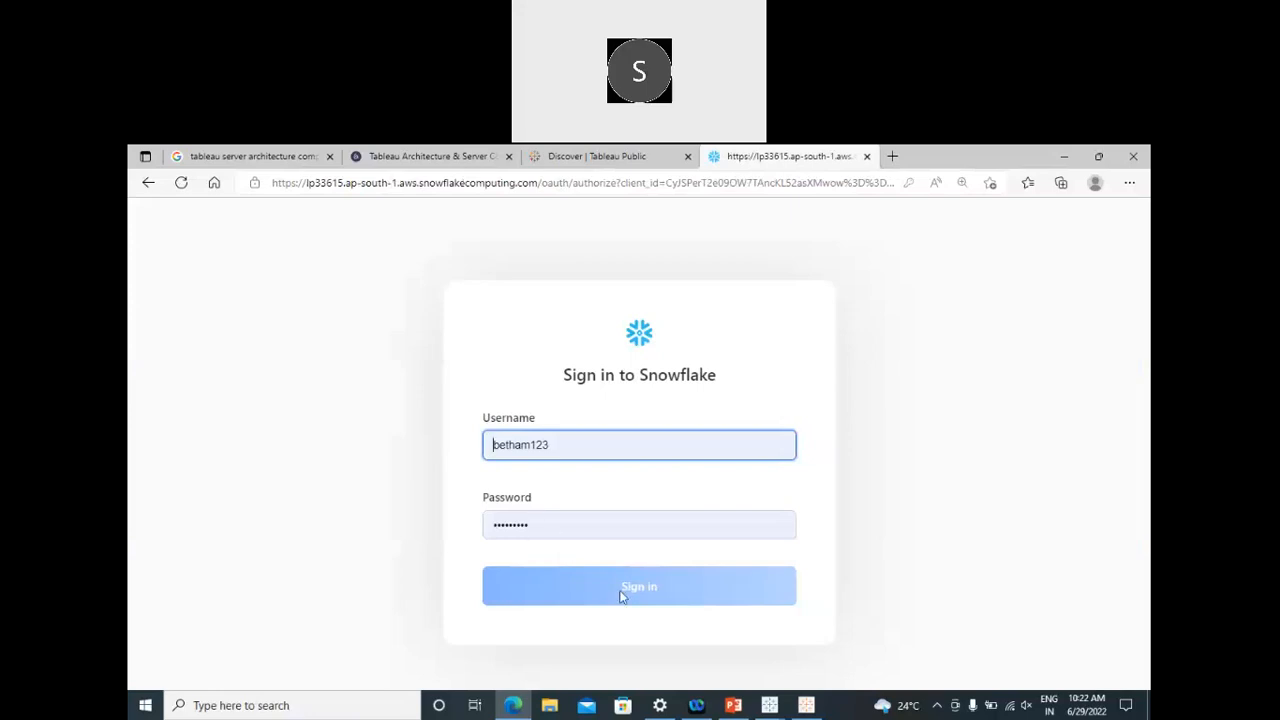
left_click(620, 596)
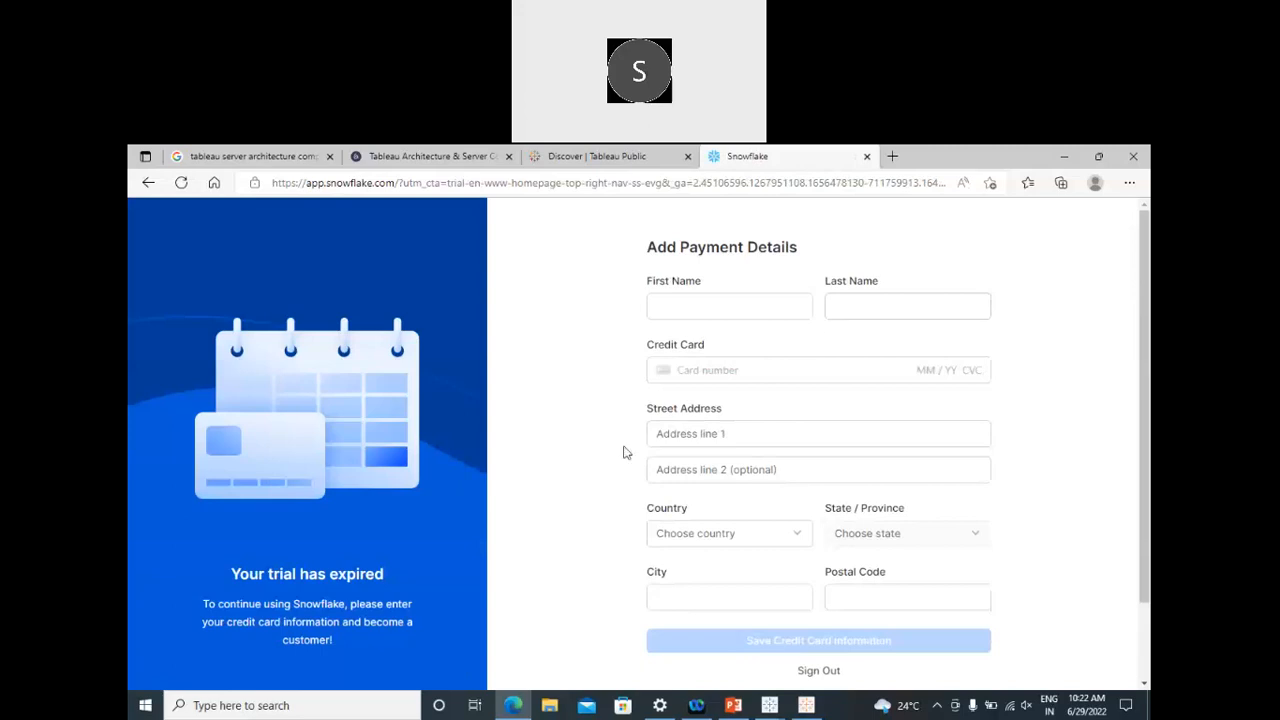
Step: Sign out and try signing in to a different account by name, which is rejected as invalid
left_click(820, 674)
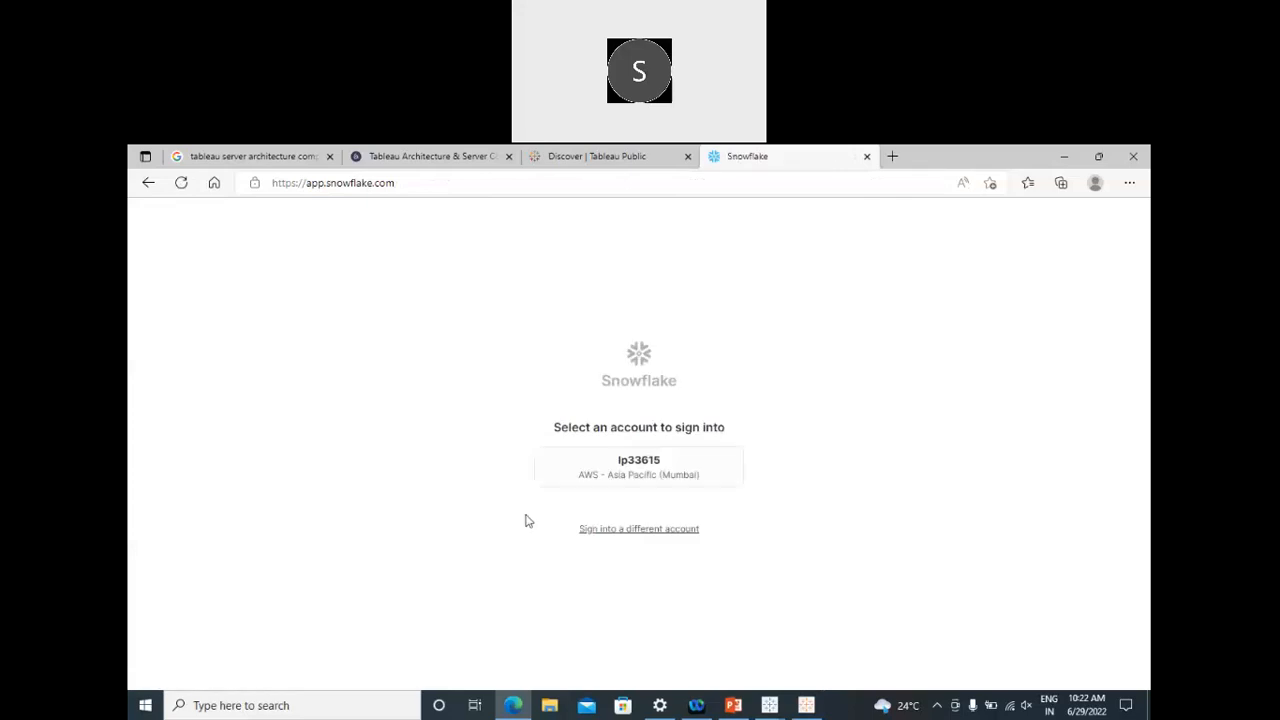
left_click(615, 530)
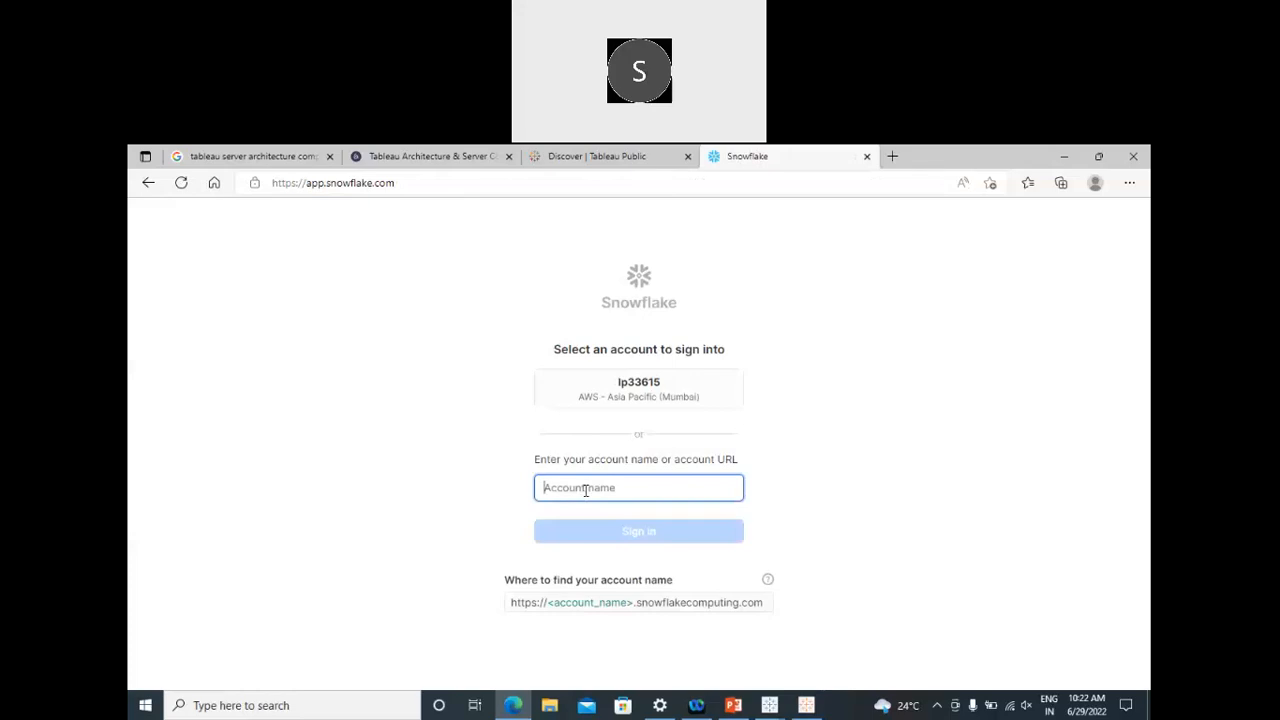
type("bethamsetty3")
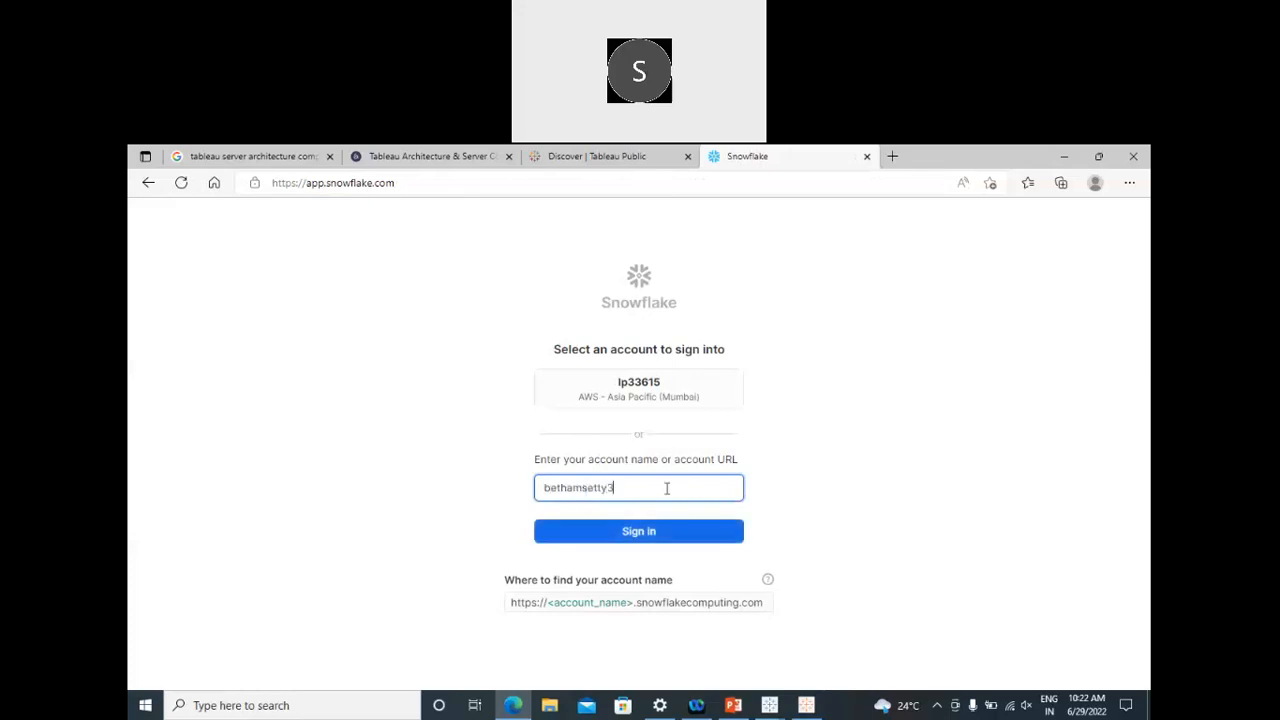
left_click(638, 531)
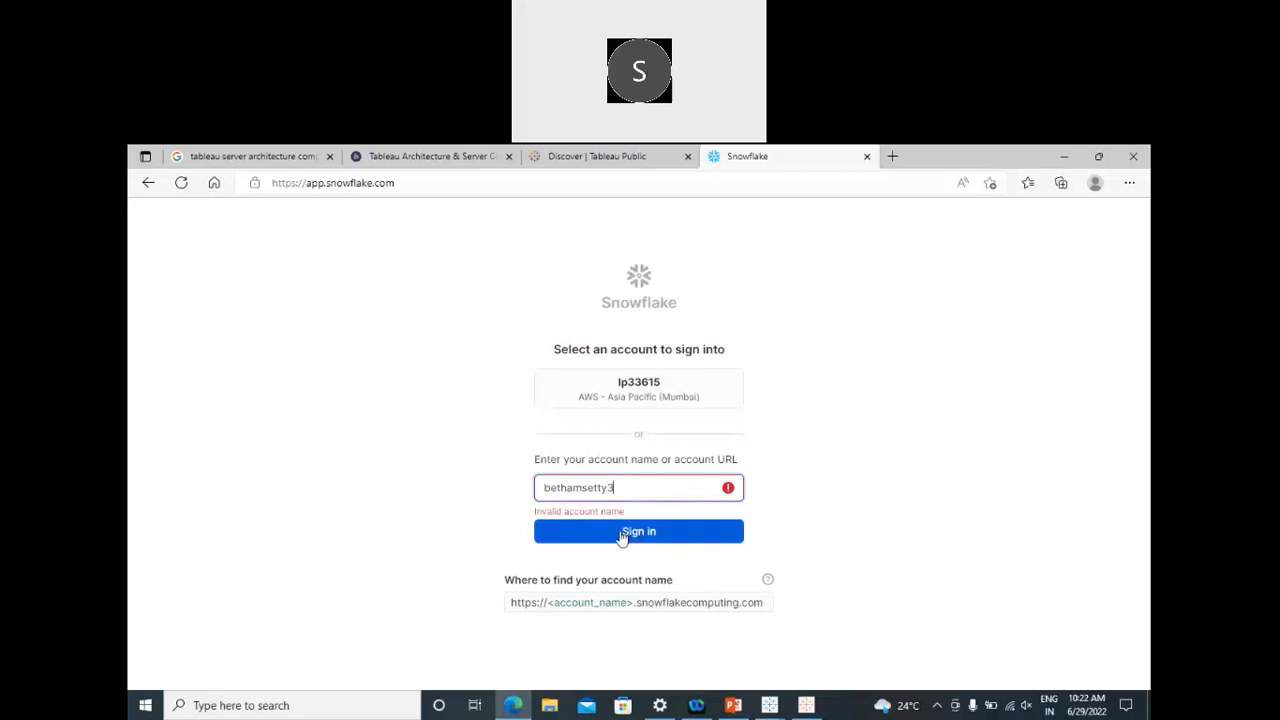
left_click(622, 537)
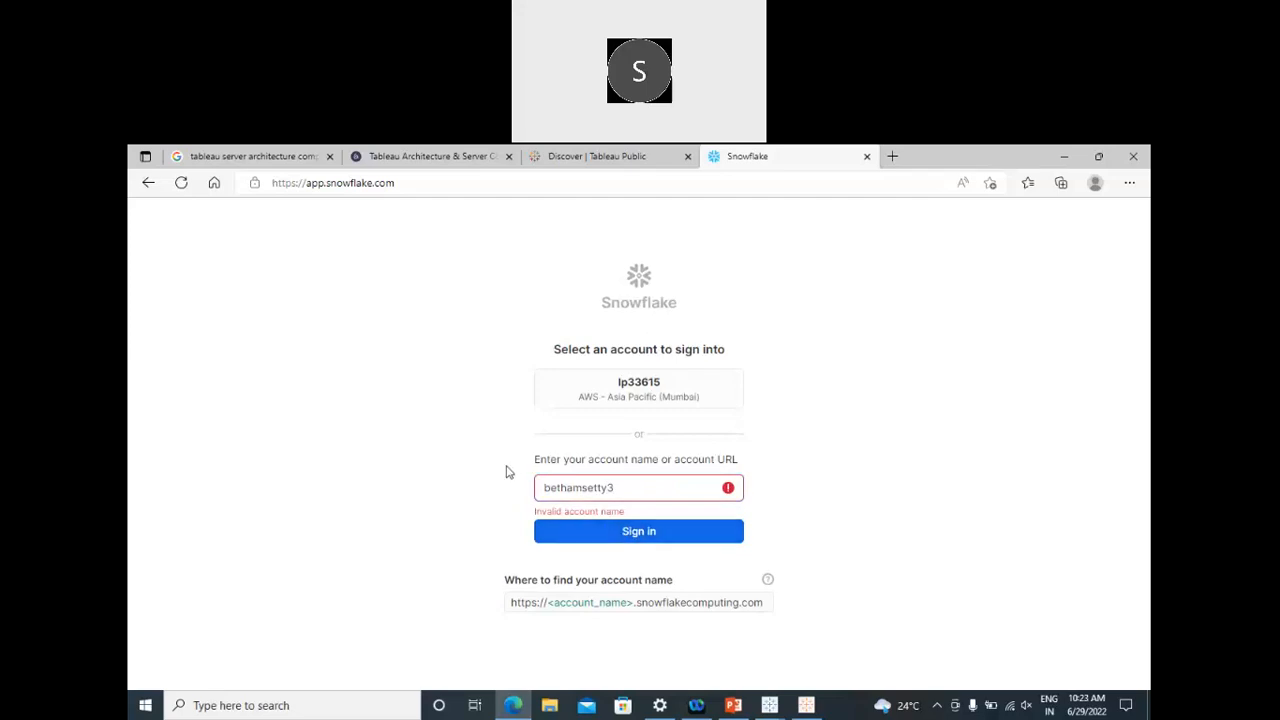
left_click(277, 188)
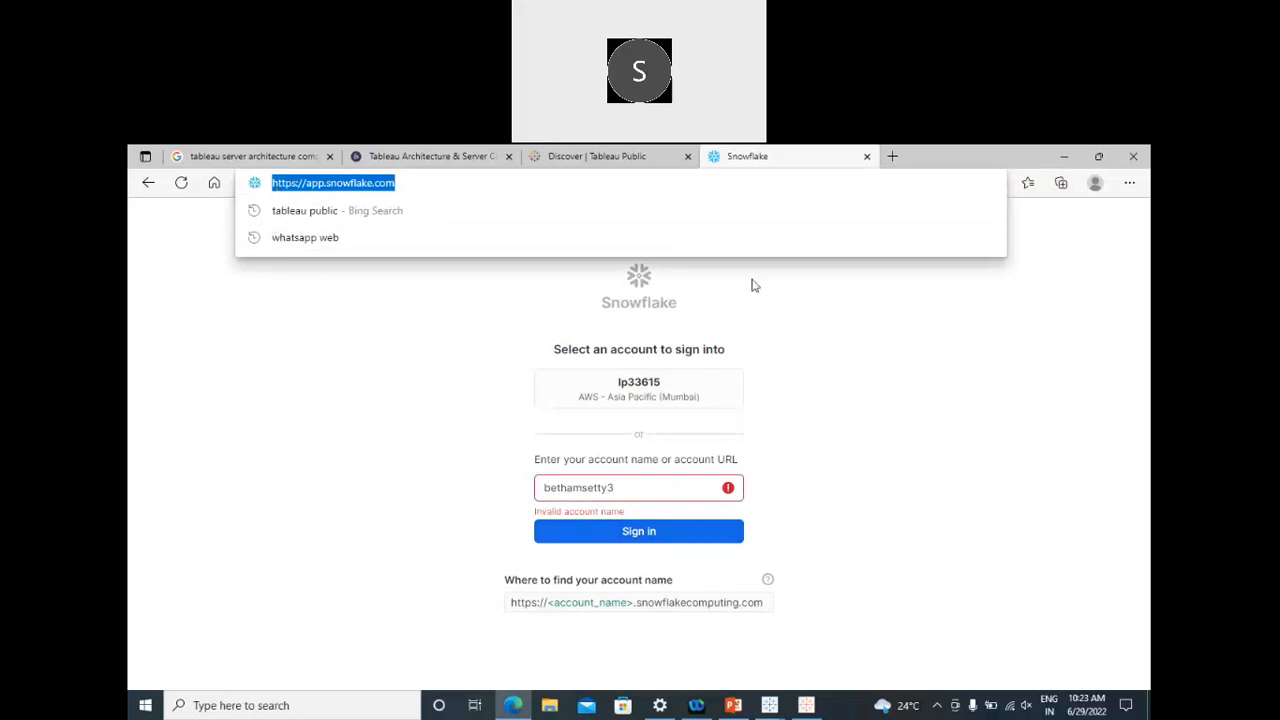
left_click(1098, 156)
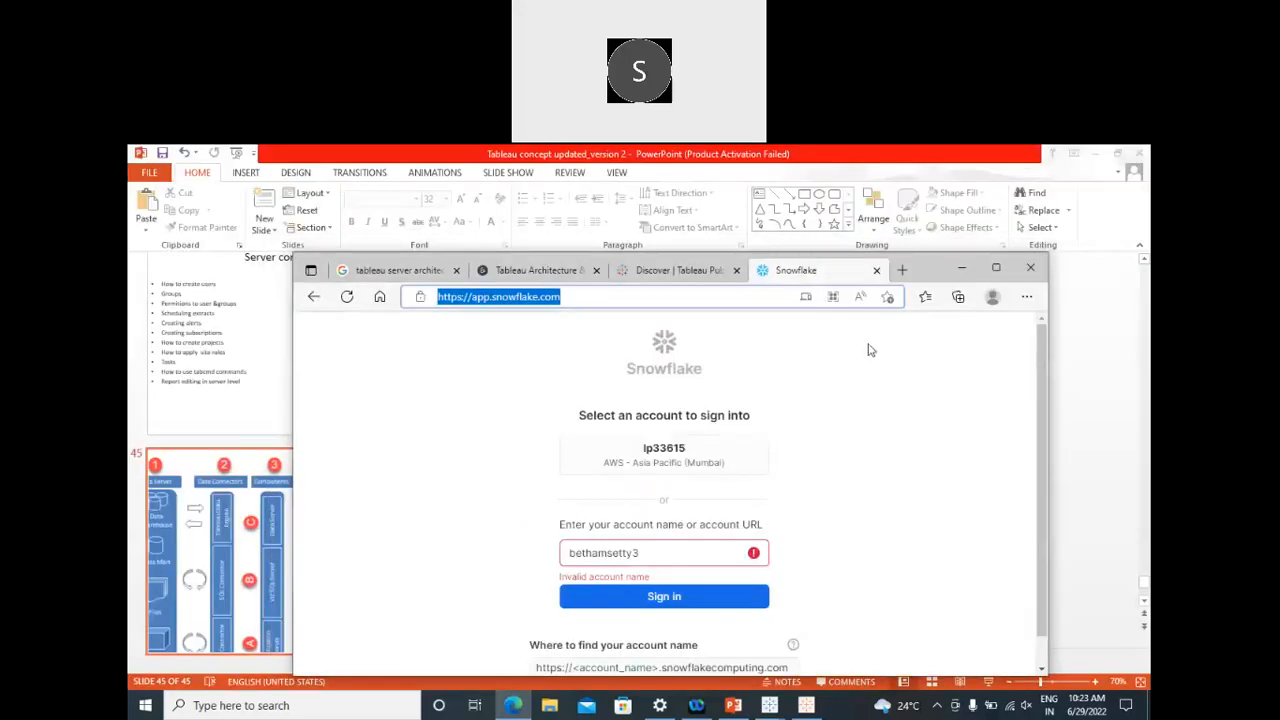
left_click(576, 301)
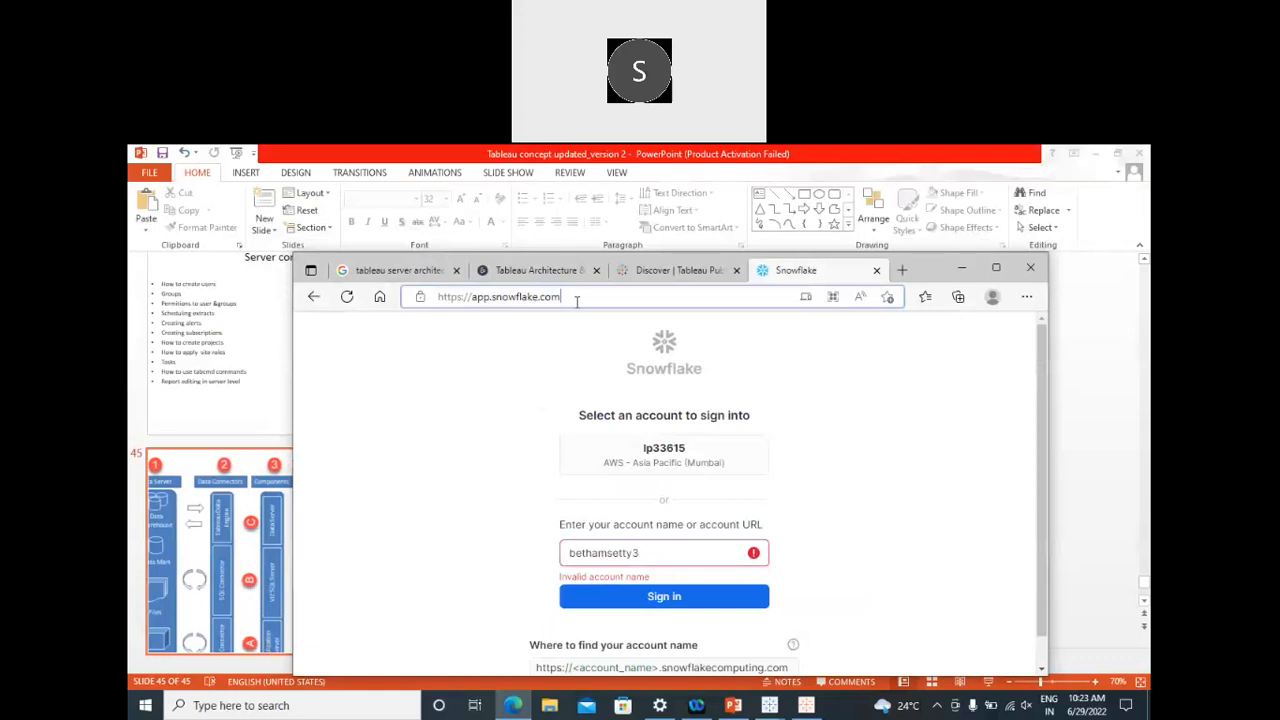
key("BackSpace")
key("BackSpace")
key("BackSpace")
key("BackSpace")
key("BackSpace")
key("BackSpace")
key("BackSpace")
key("BackSpace")
key("BackSpace")
key("BackSpace")
key("BackSpace")
key("BackSpace")
key("BackSpace")
key("BackSpace")
key("BackSpace")
key("BackSpace")
key("BackSpace")
key("BackSpace")
key("BackSpace")
key("BackSpace")
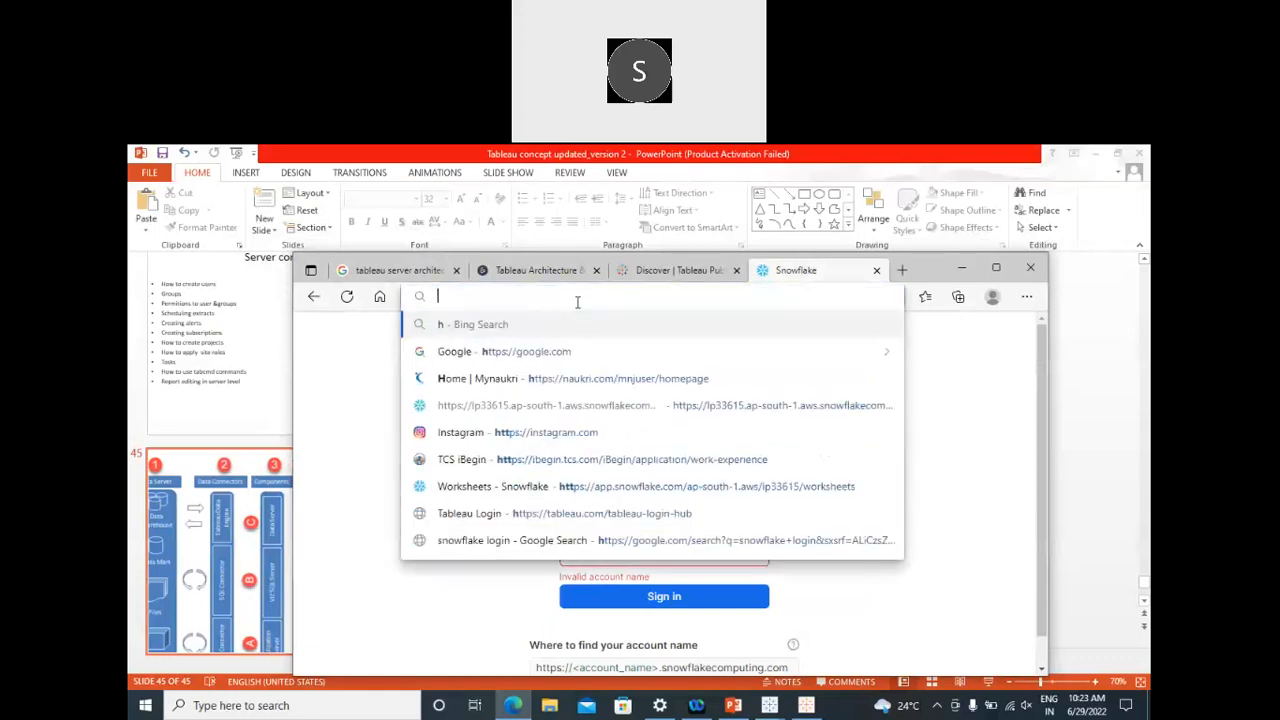
type("snow")
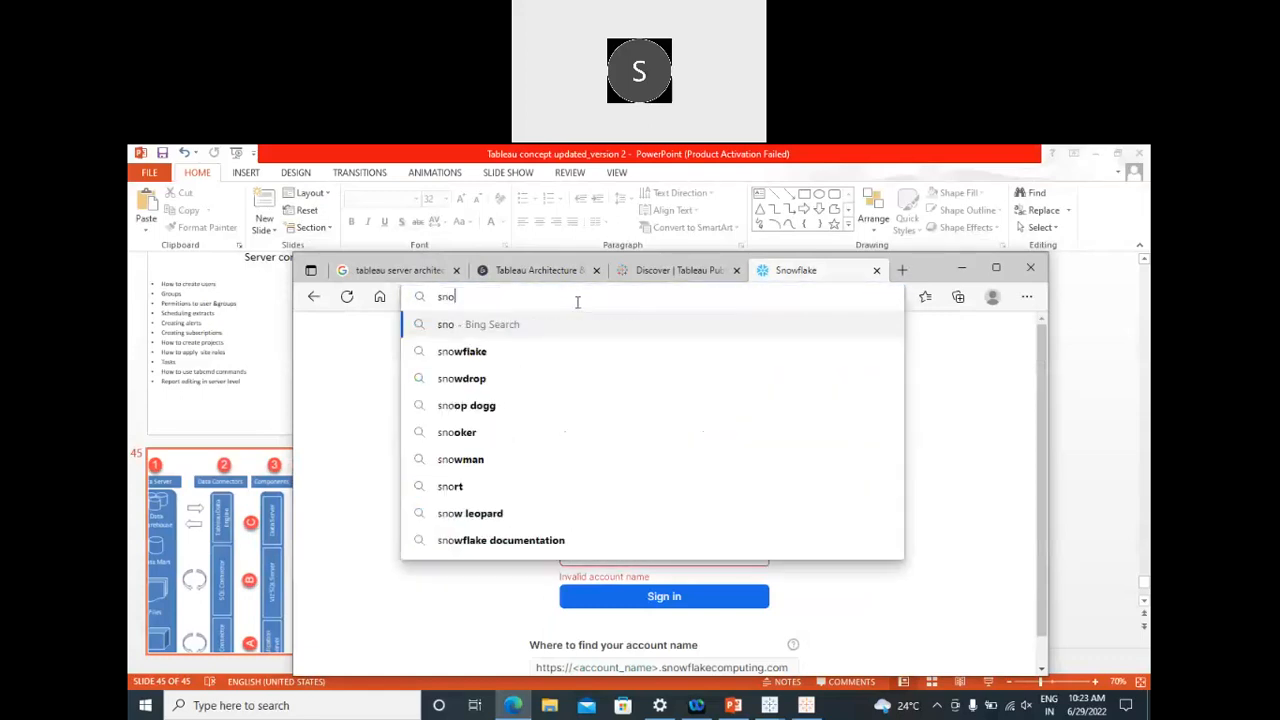
key("BackSpace")
key("BackSpace")
key("BackSpace")
key("BackSpace")
type("ww.")
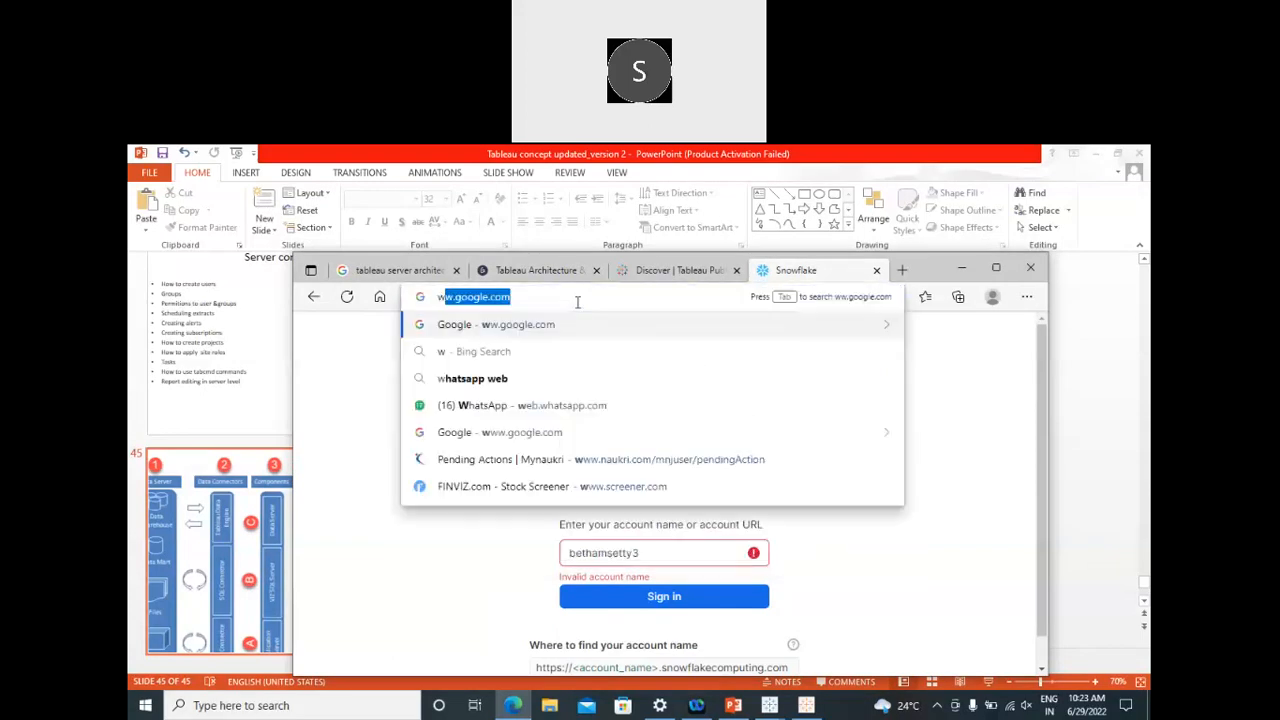
key("BackSpace")
key("BackSpace")
type("w.snowflak")
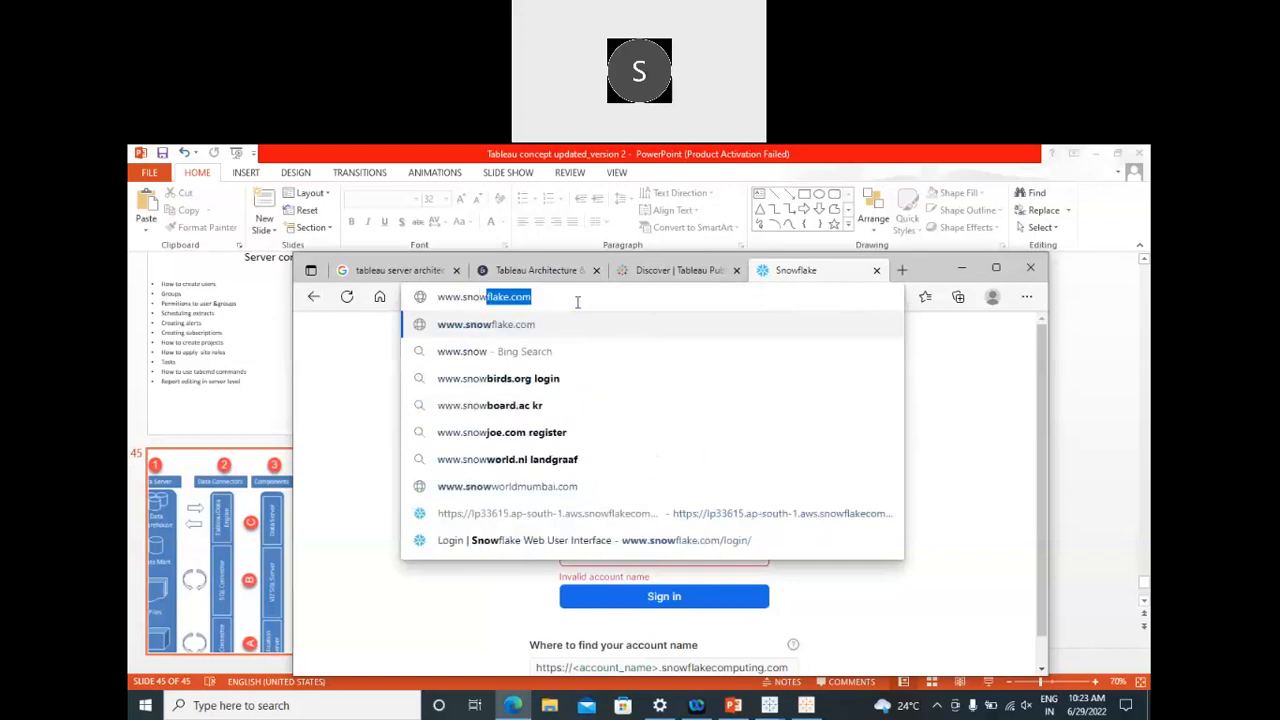
key("Return")
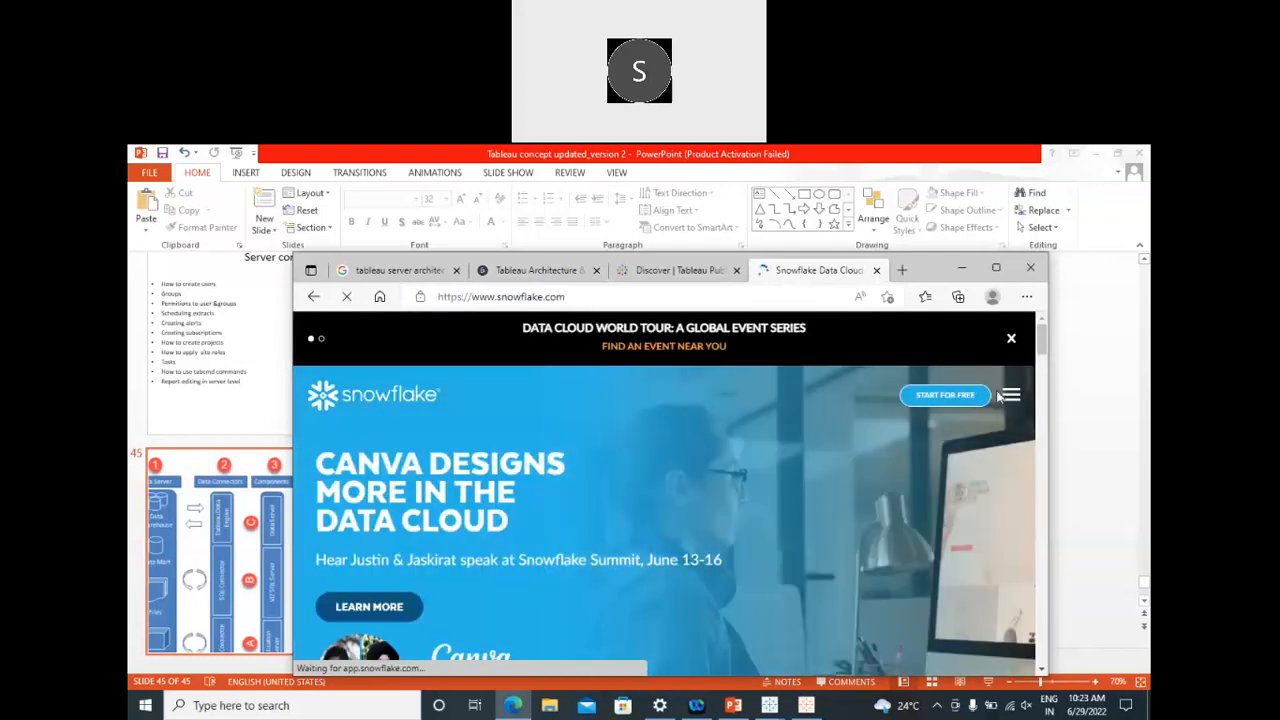
Step: Maximize the browser, open Start for Free, and go to 'sign in to an existing account'
left_click(1010, 398)
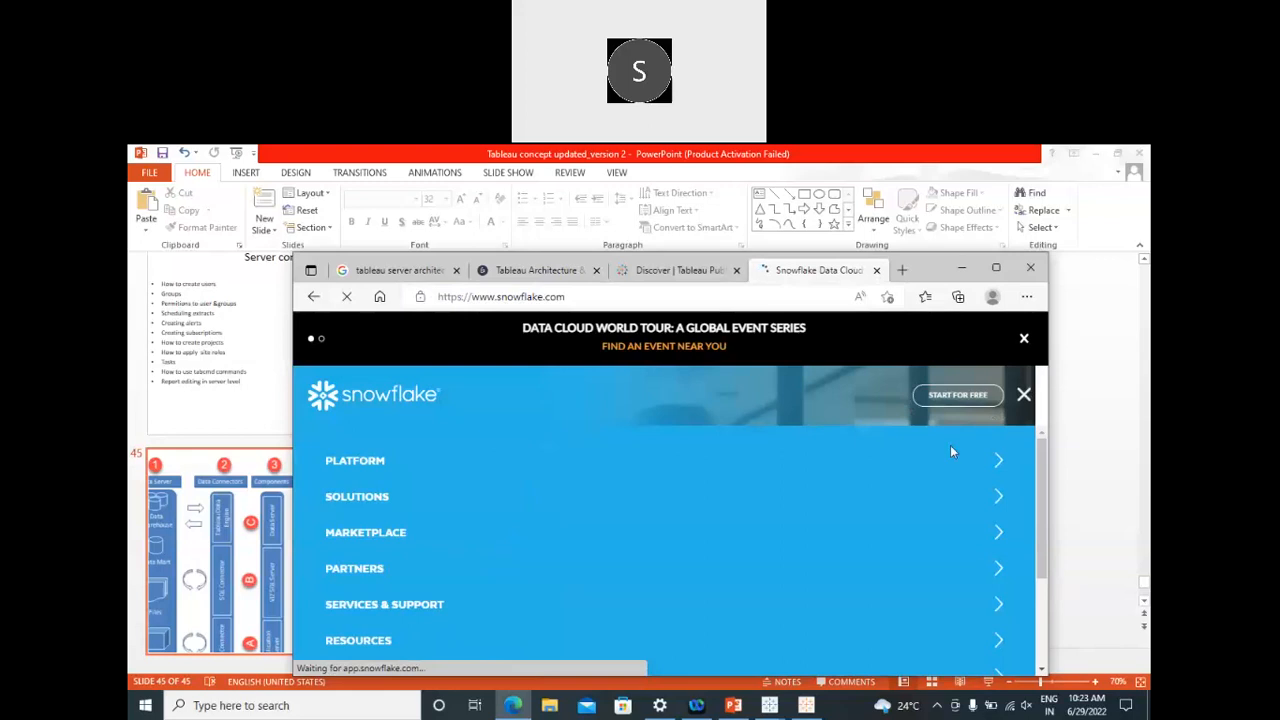
scroll(635, 484, "down", 3)
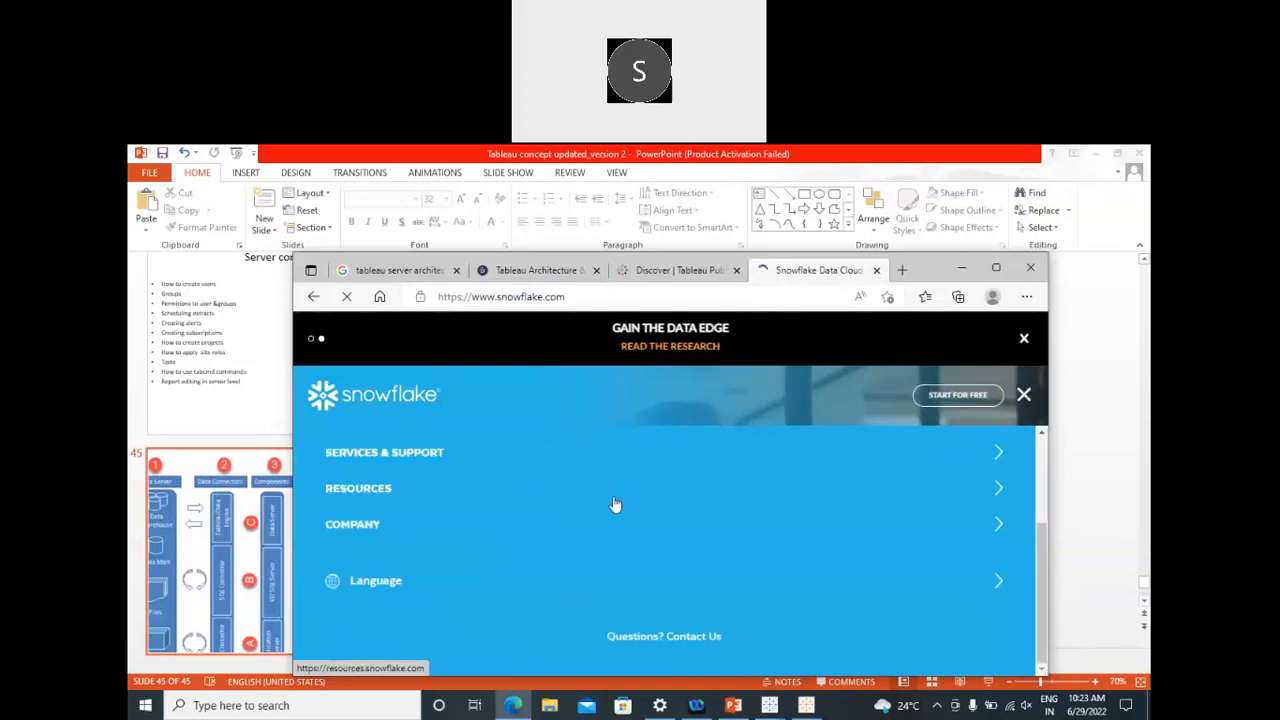
scroll(617, 546, "up", 2)
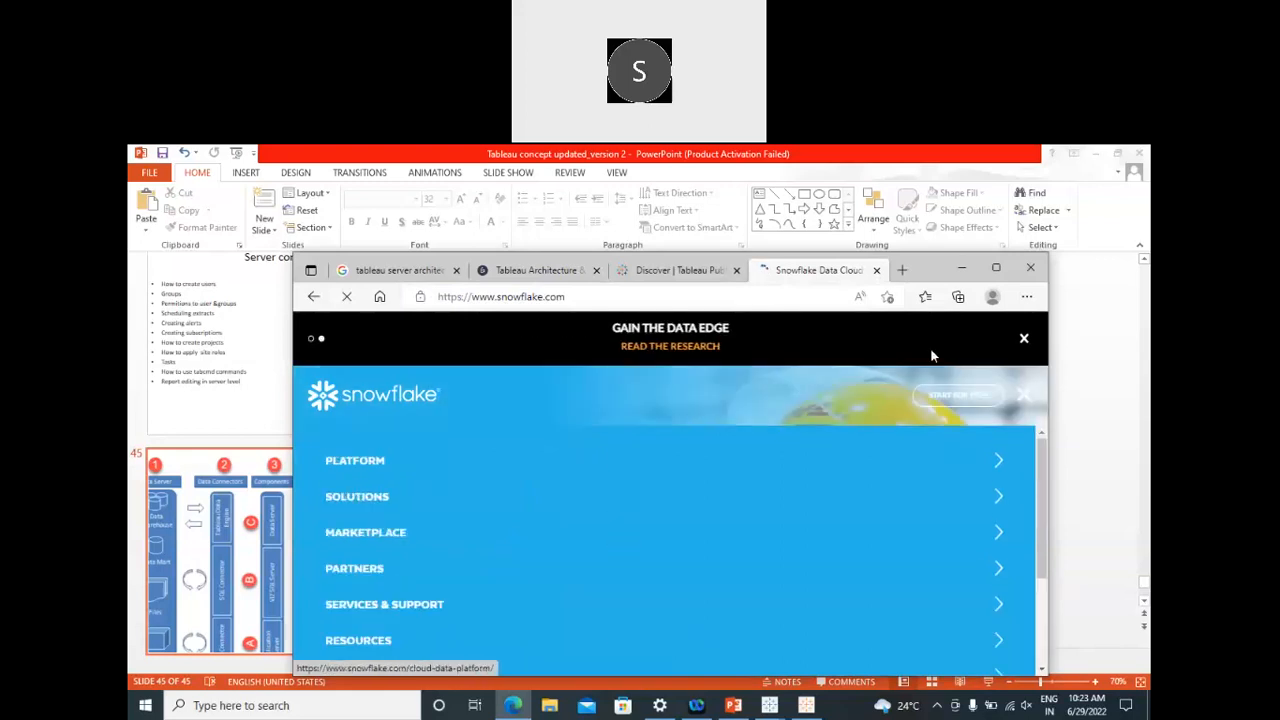
left_click(1003, 269)
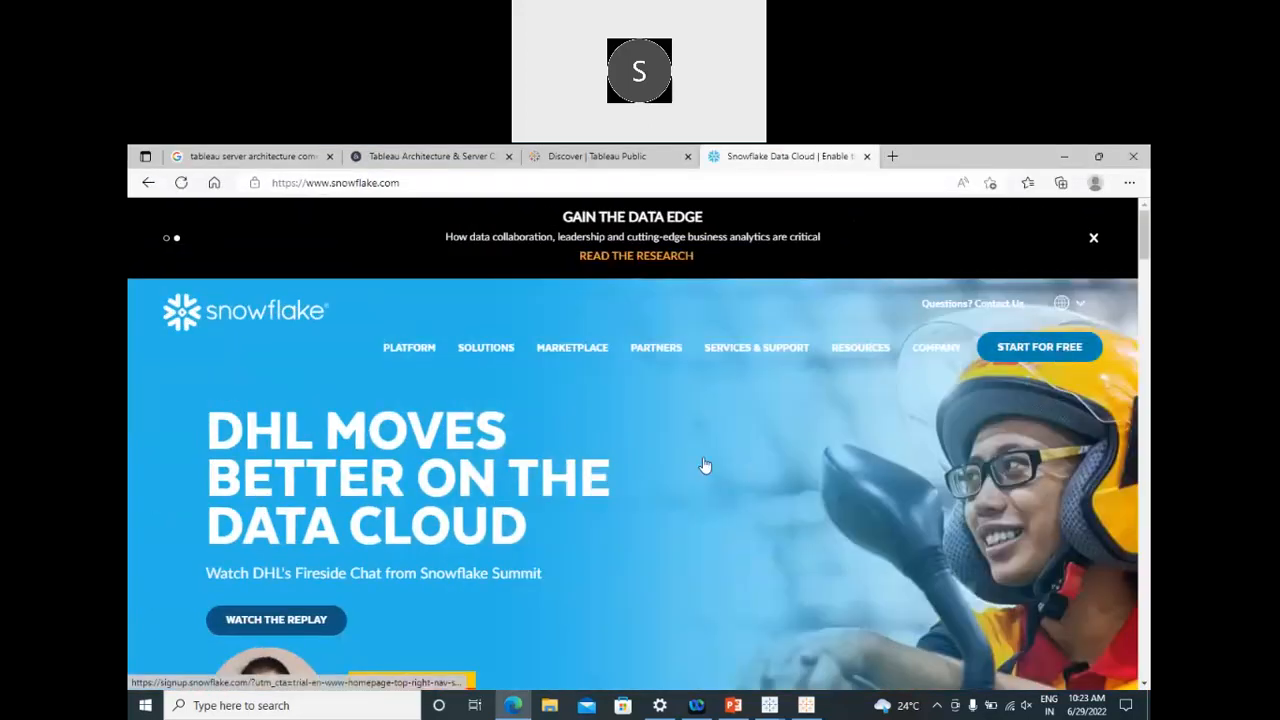
left_click(687, 451)
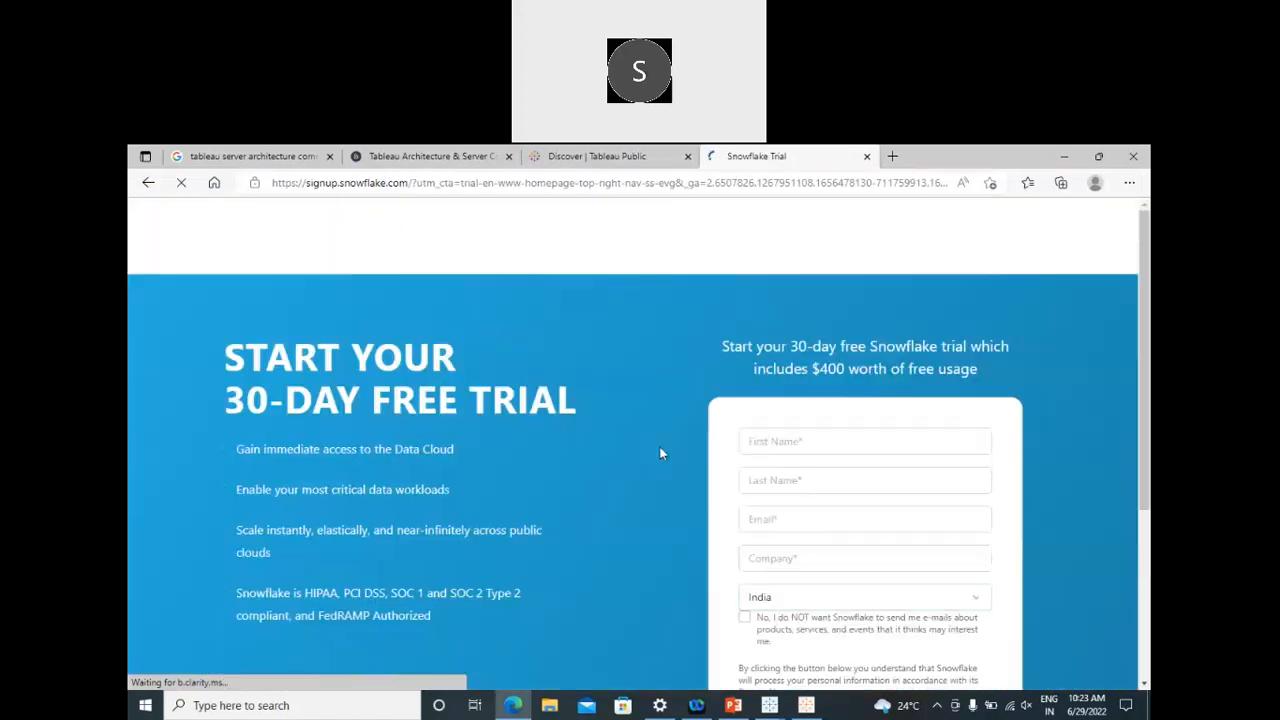
scroll(667, 446, "down", 3)
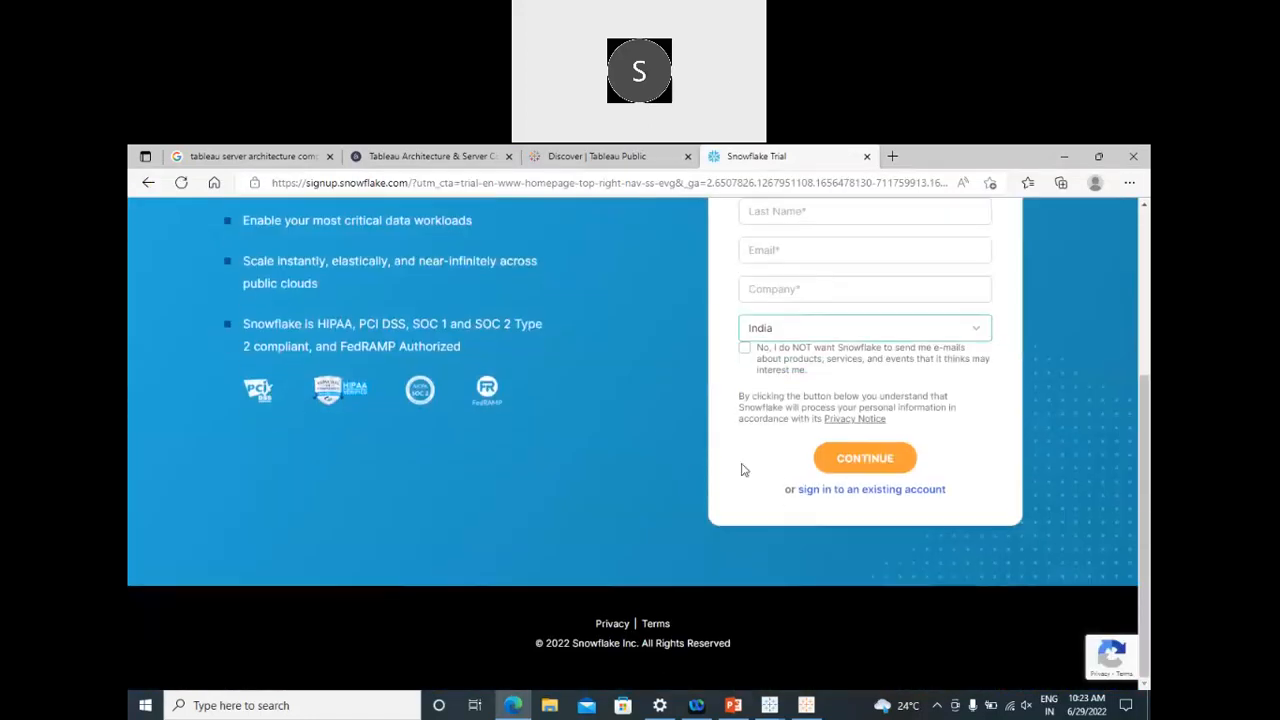
left_click(811, 494)
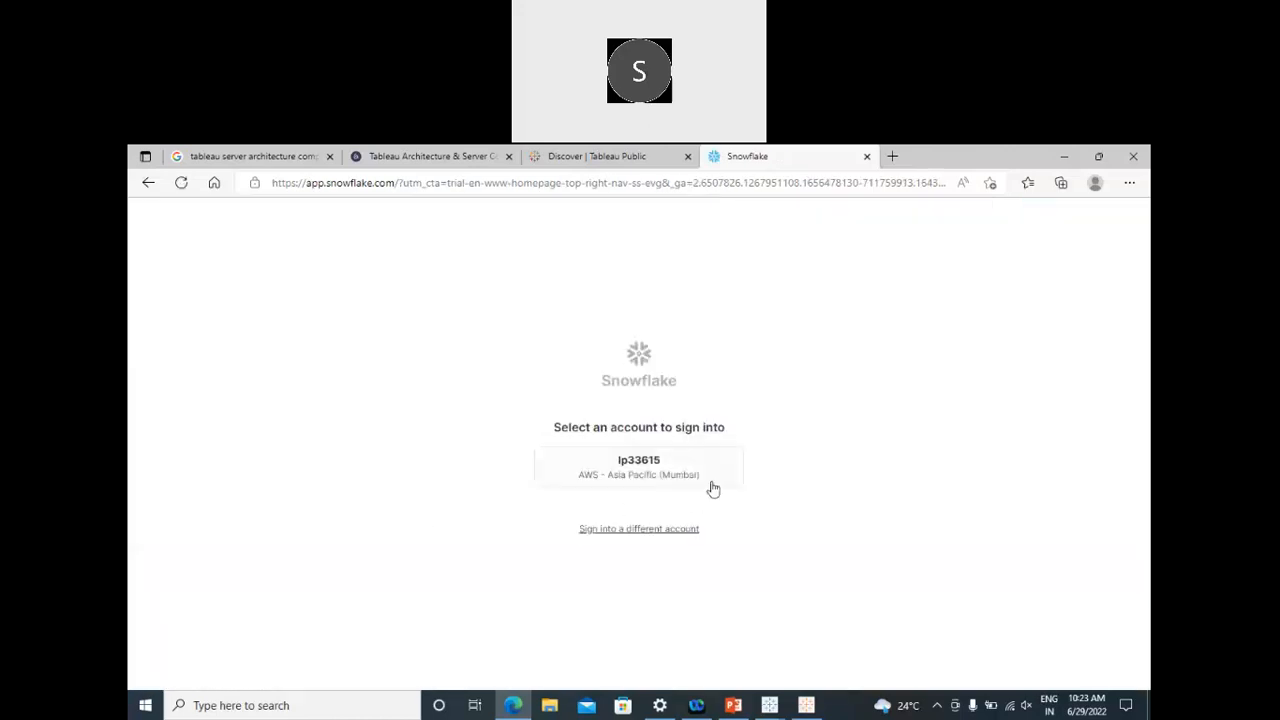
left_click(602, 538)
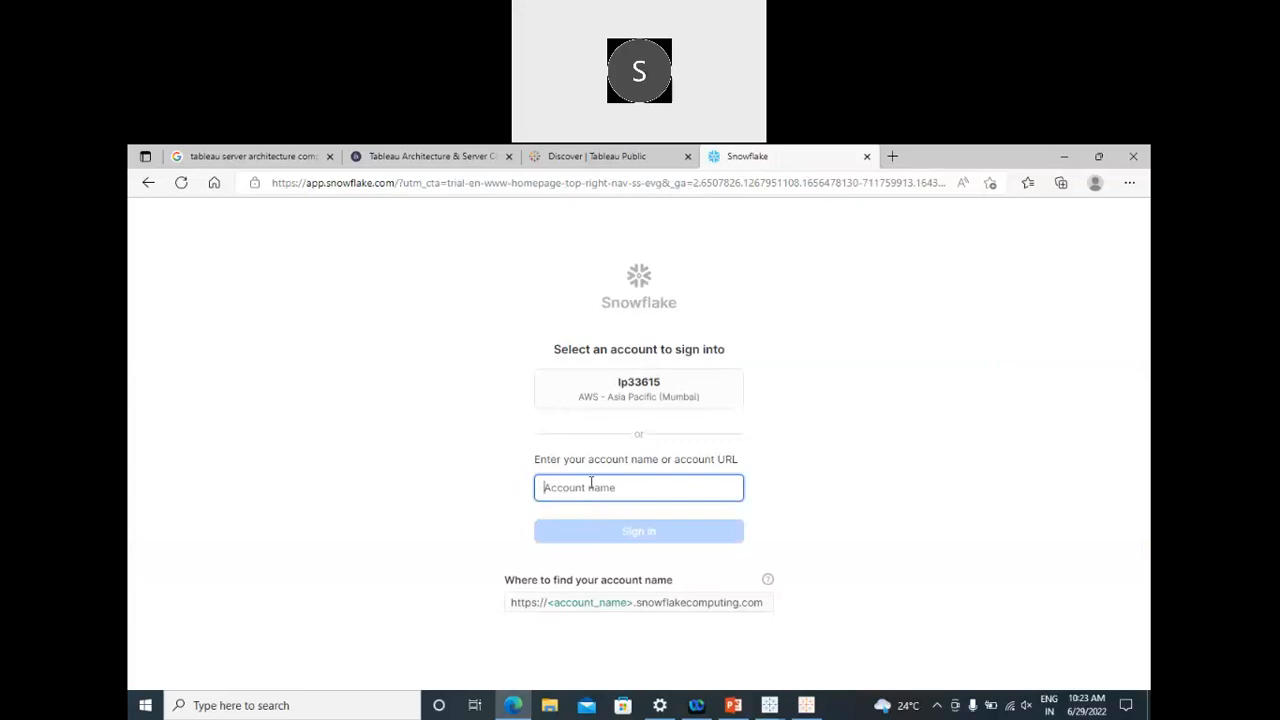
type("betthamsetty")
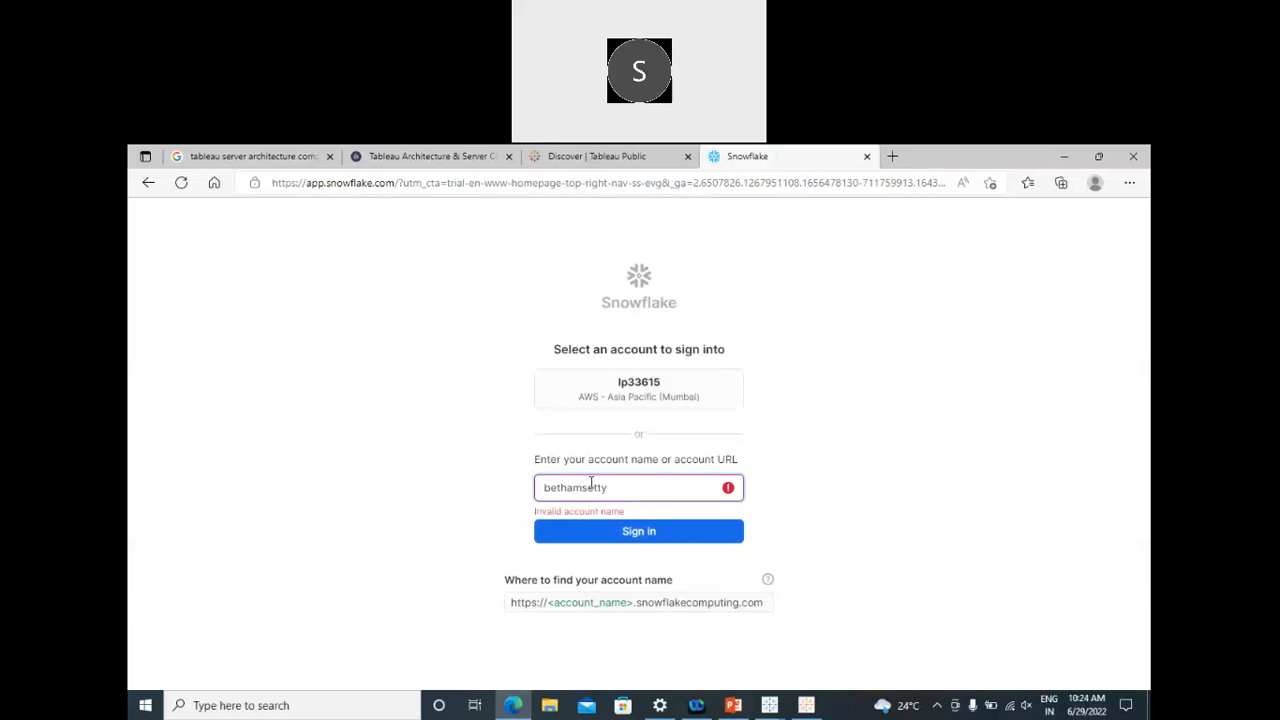
left_click(591, 487)
type("3")
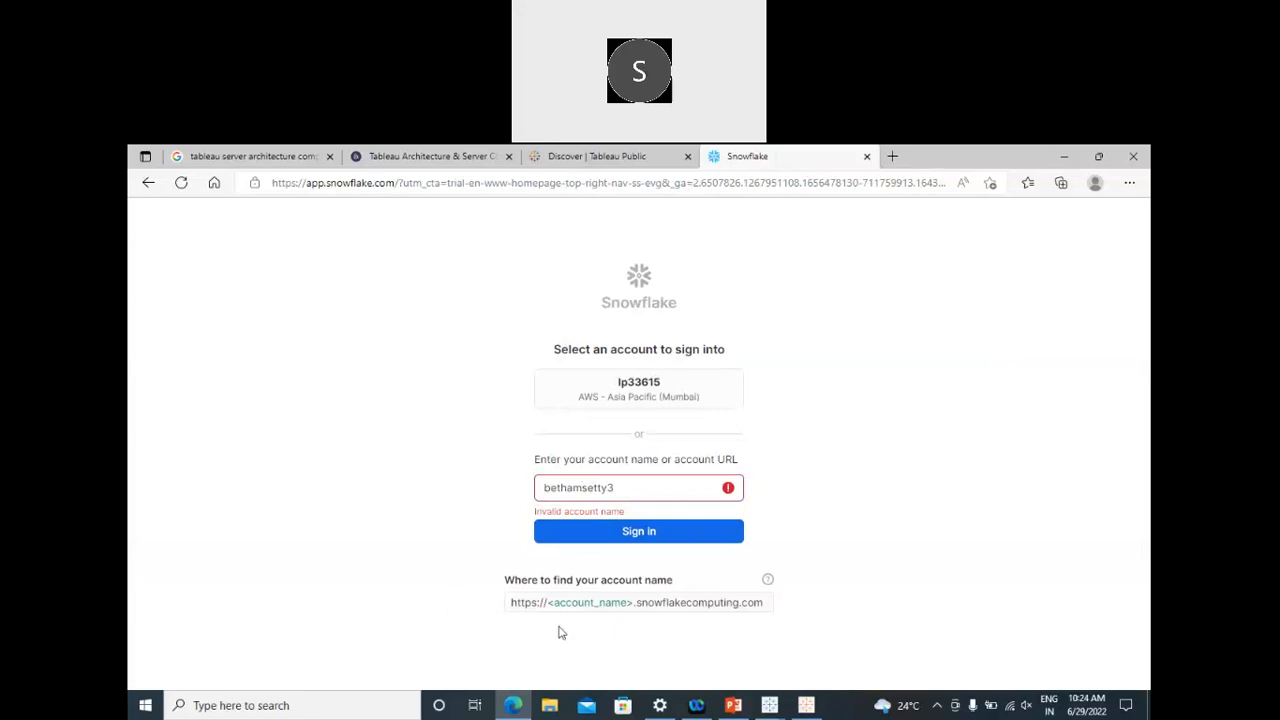
left_click(615, 487)
left_click_drag(524, 492, 624, 487)
left_click(528, 487)
double_click(516, 489)
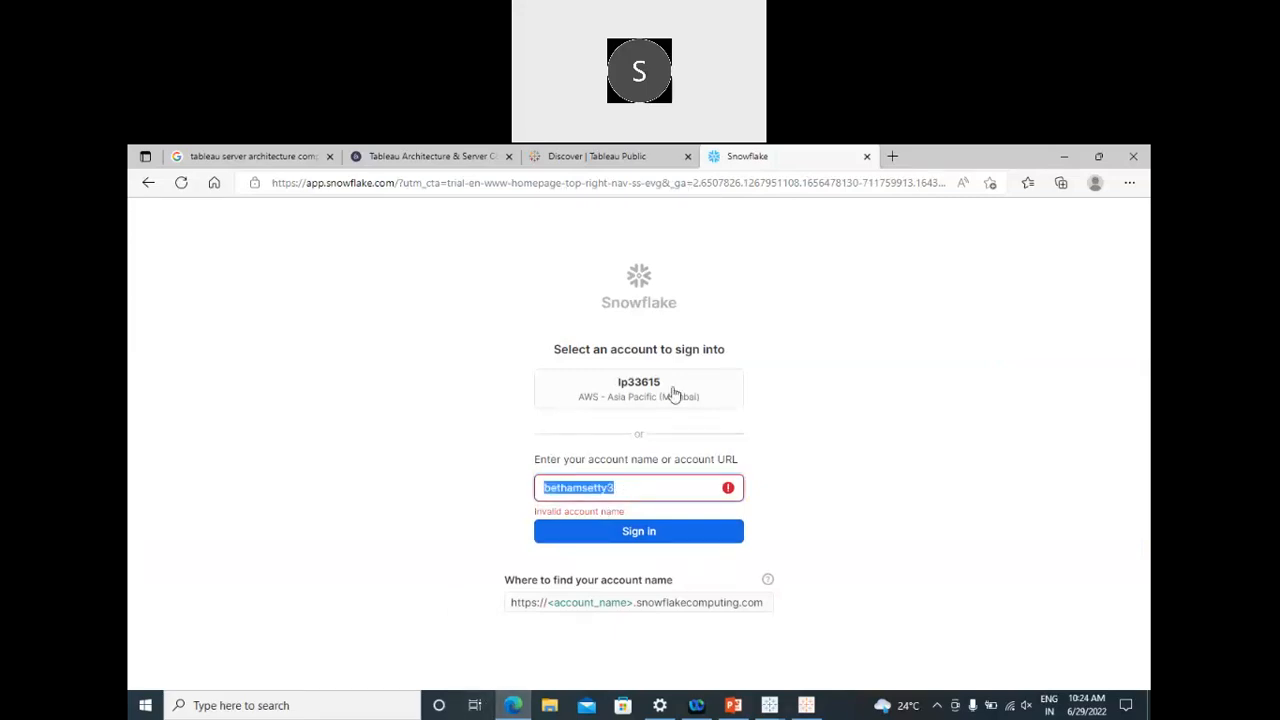
Step: Clear Edge's last-hour history, cookies and cache, then return to the Tableau server architecture image results
left_click(1128, 184)
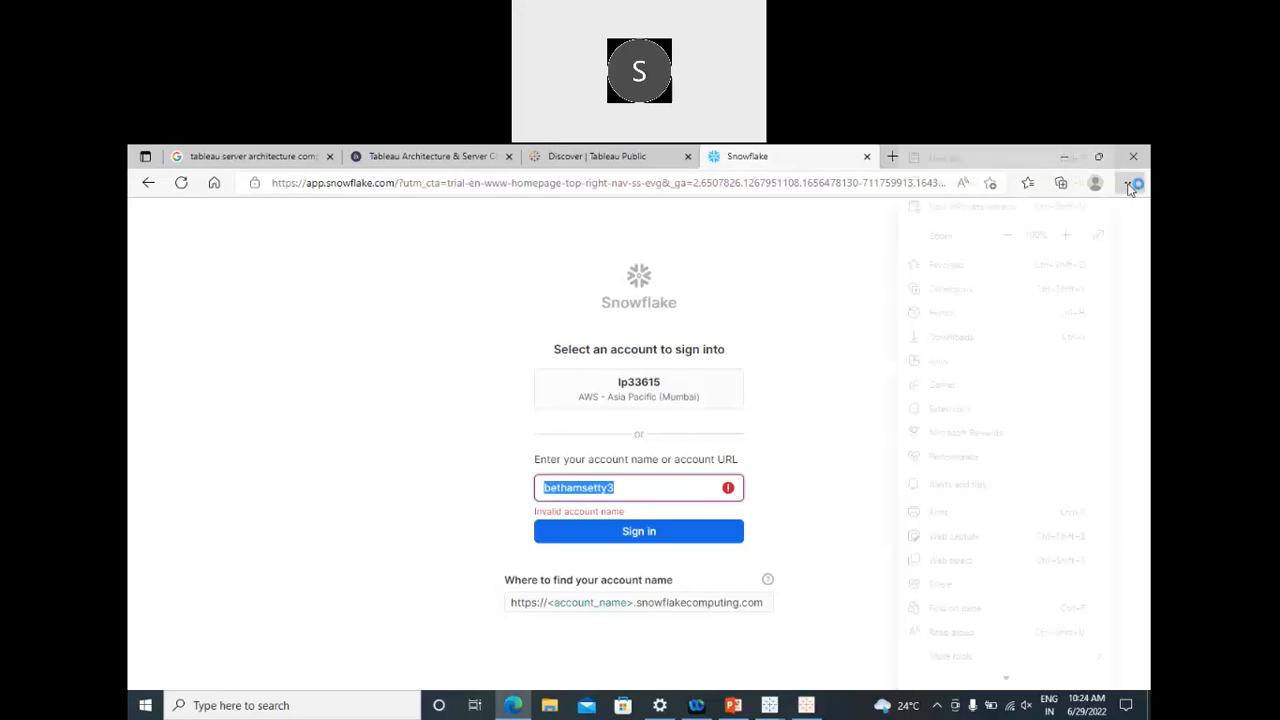
left_click(966, 323)
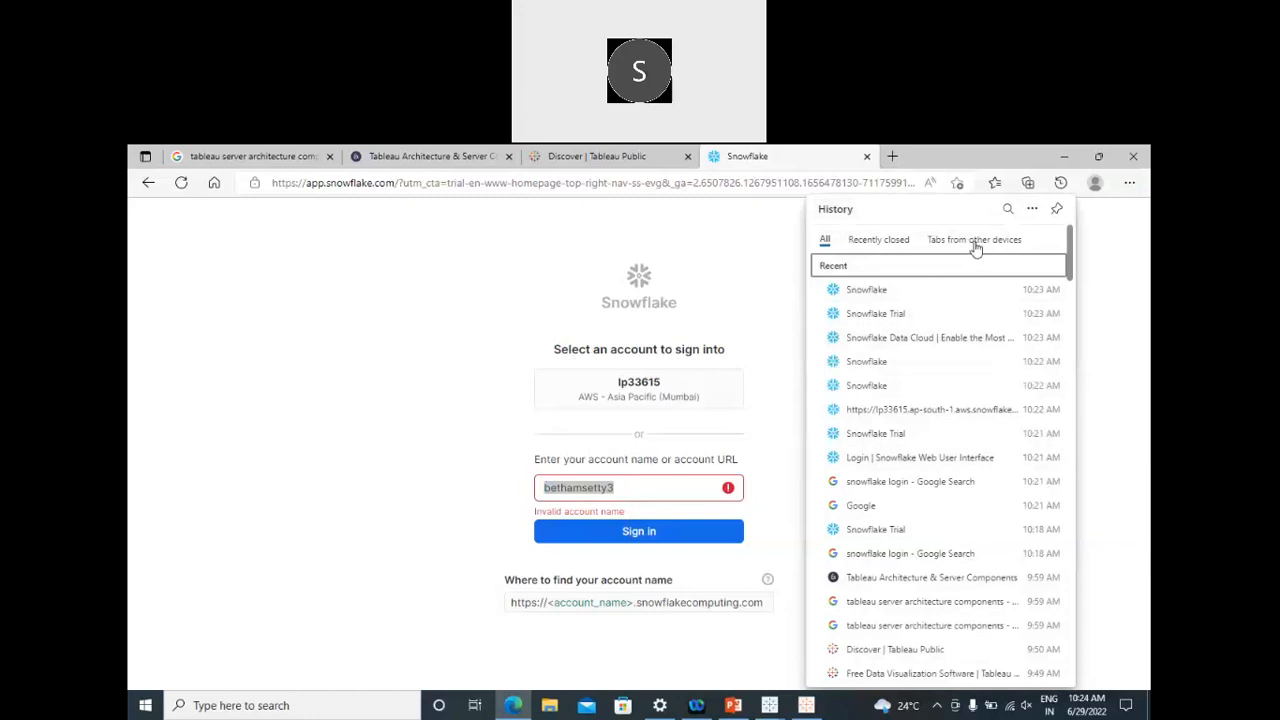
left_click(1032, 208)
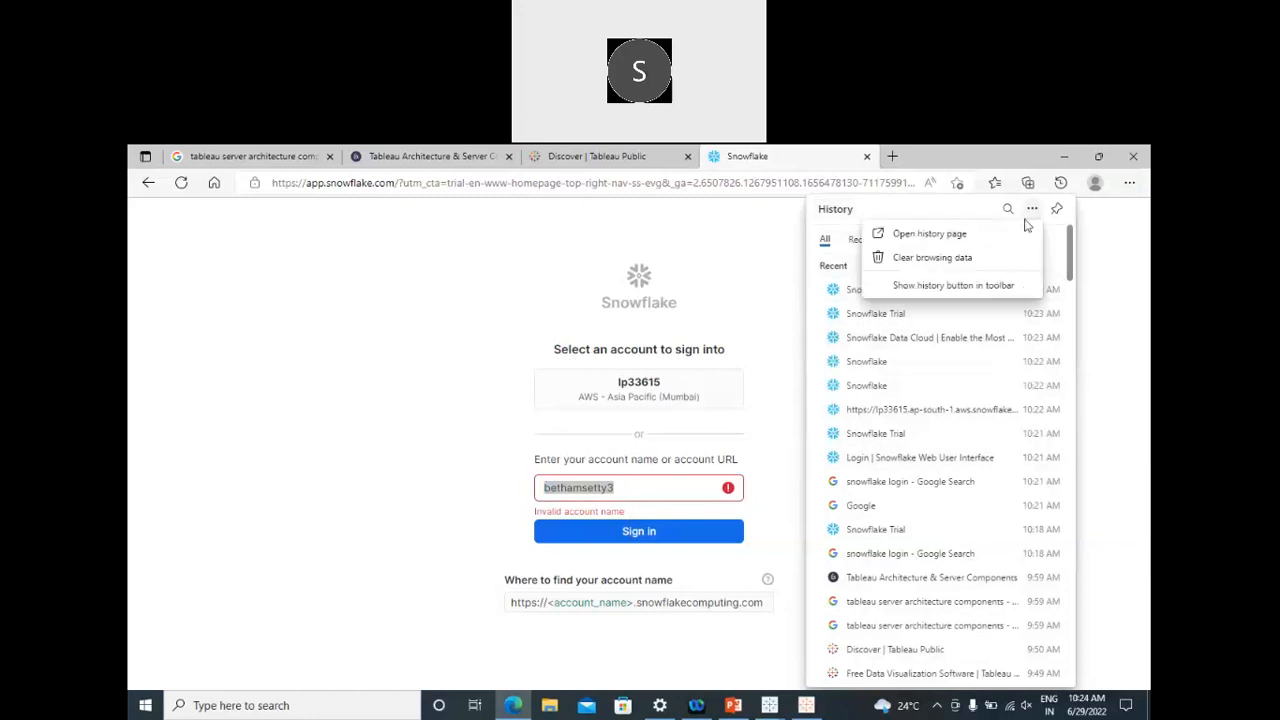
left_click(985, 266)
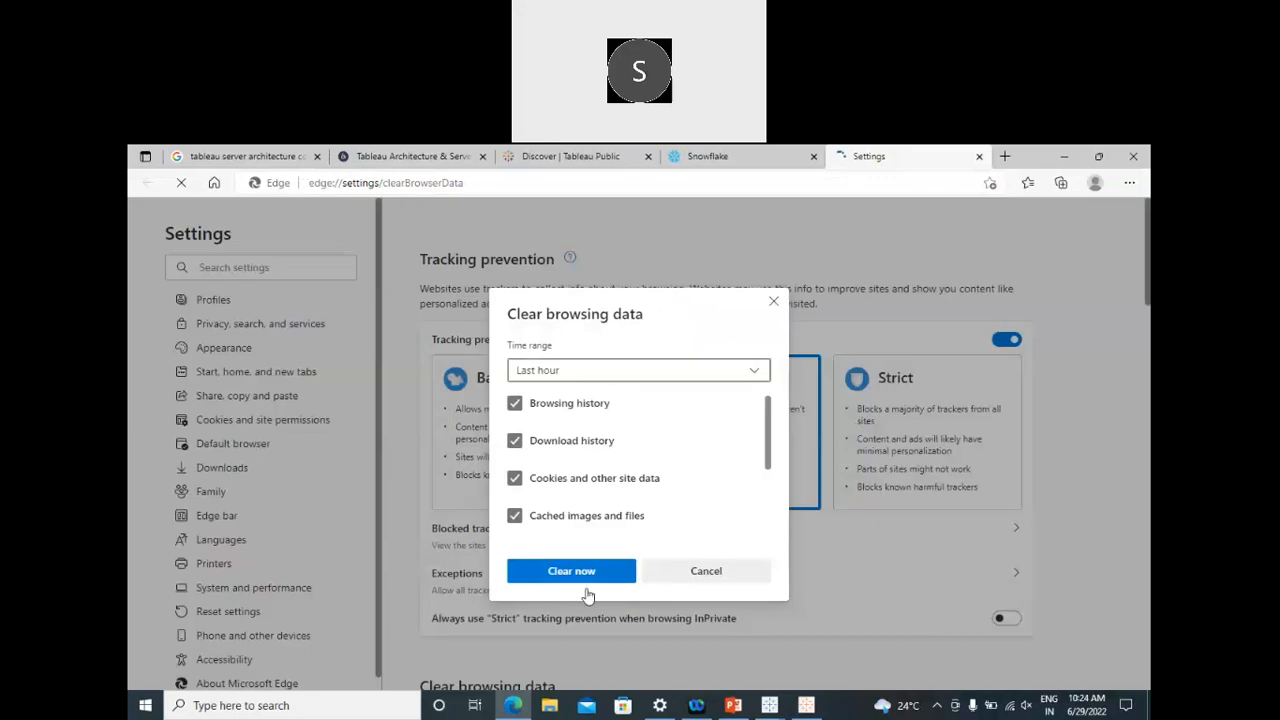
key("Return")
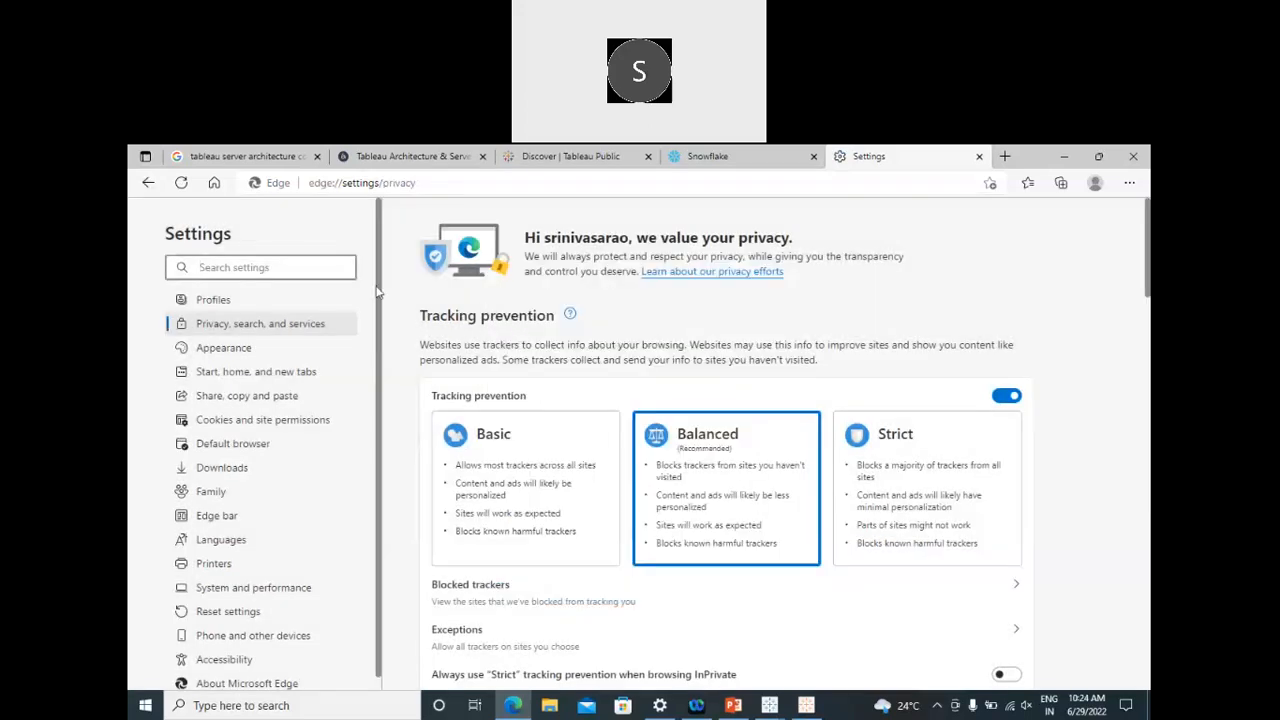
left_click(268, 188)
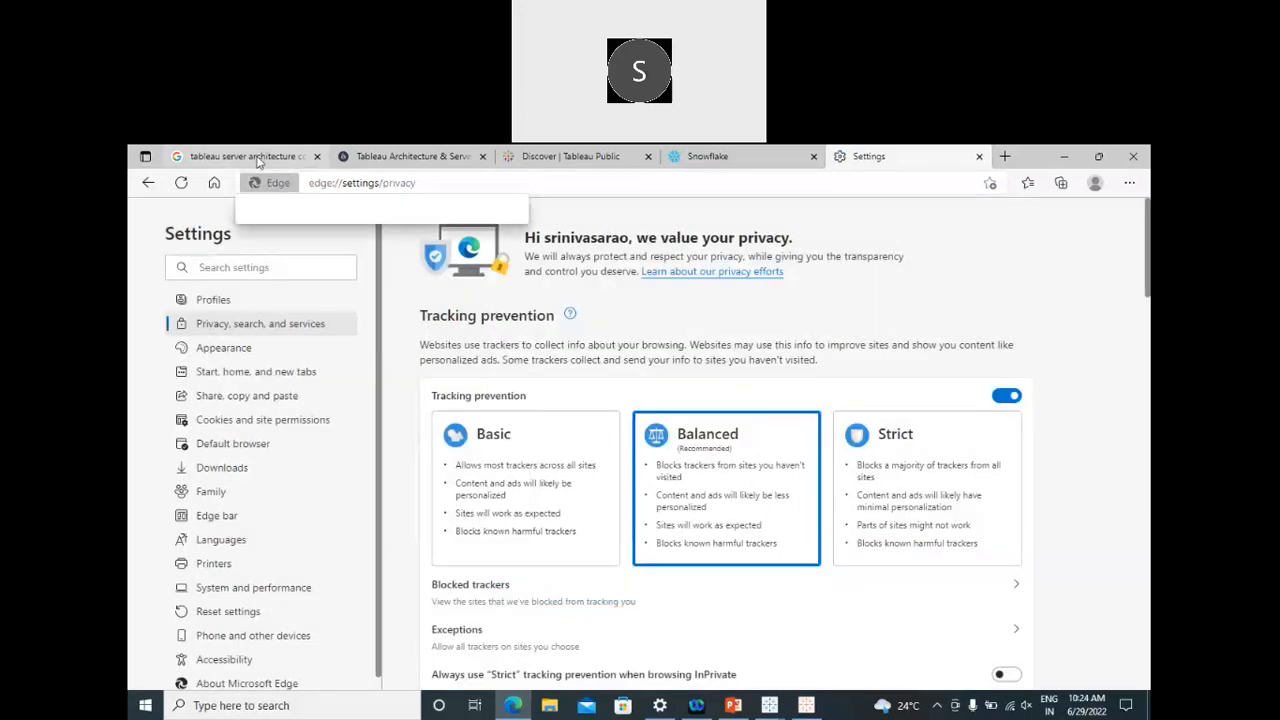
left_click(240, 156)
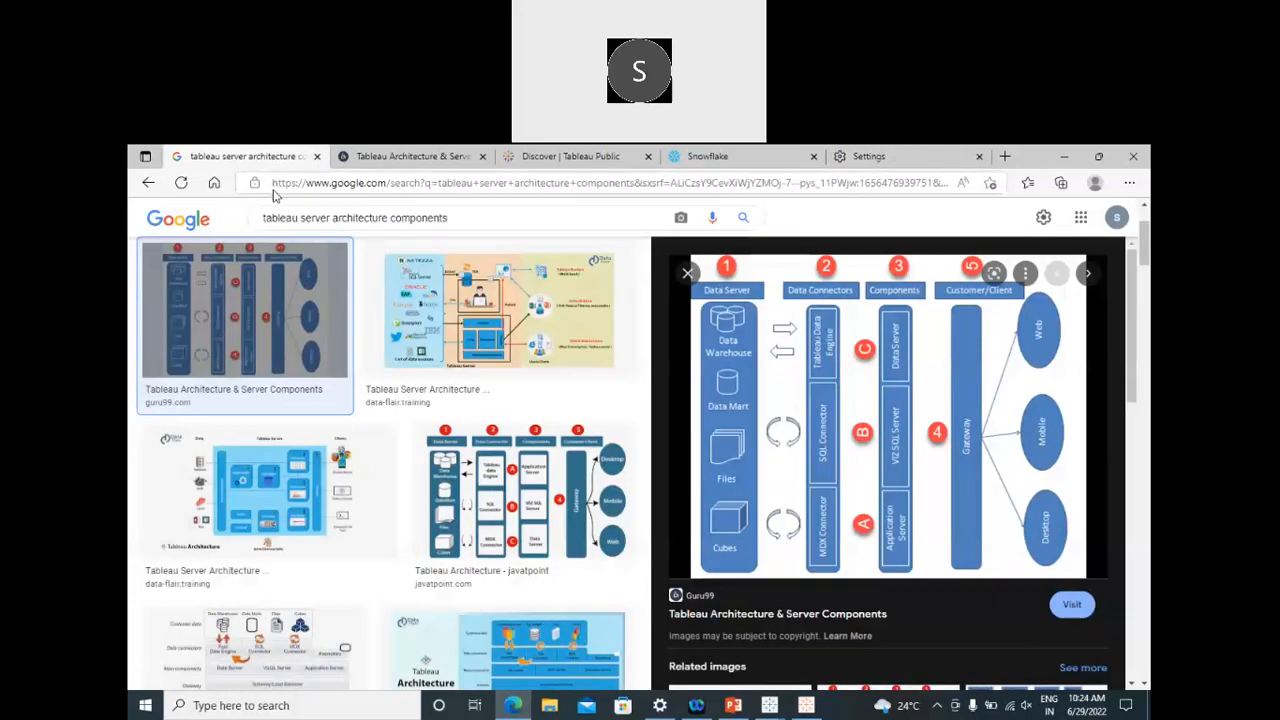
Step: Try login.snowflake.com, then reach Snowflake's login page through a Bing search for 'login snowflake'
left_click(275, 190)
type("log")
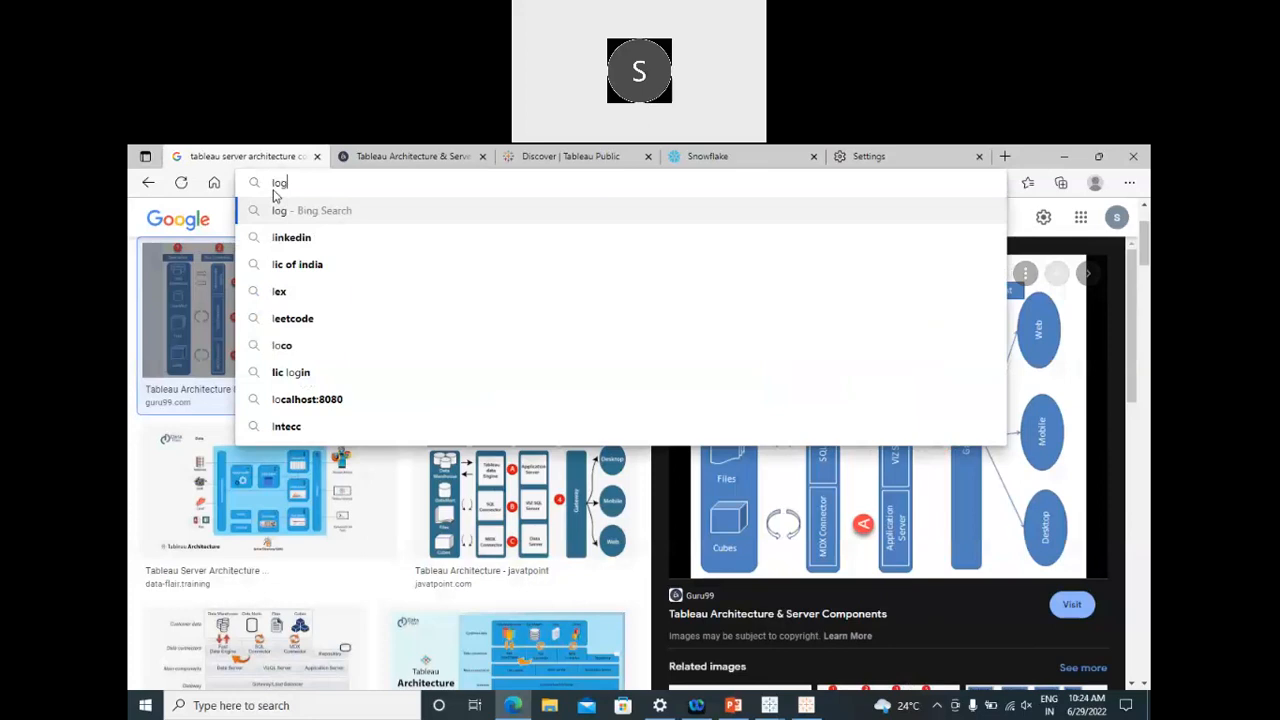
type("in.s")
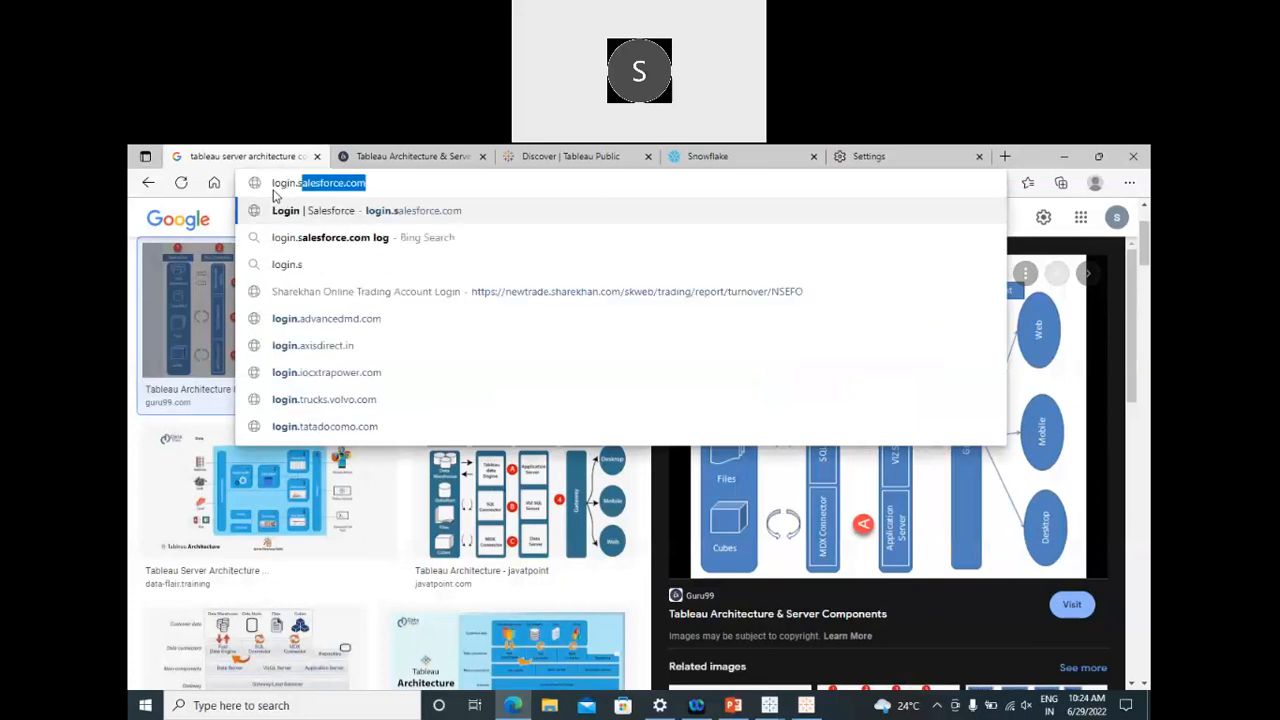
type("nowflake.com")
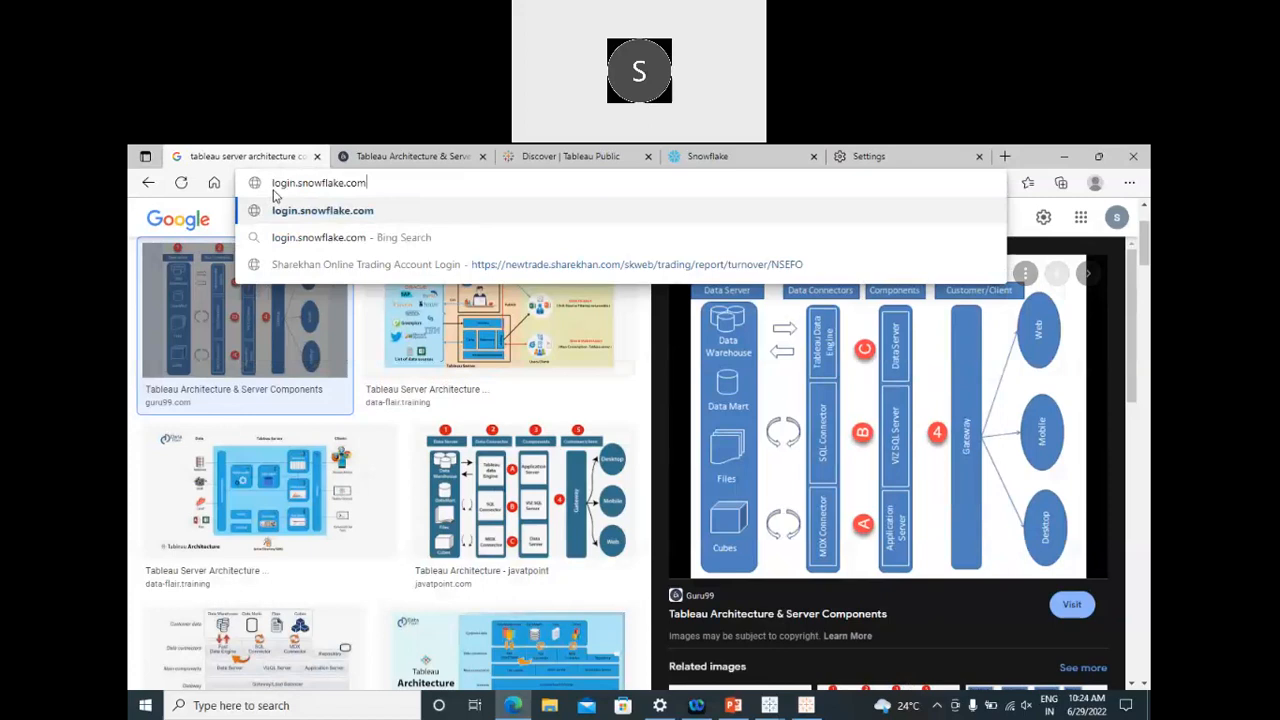
key("Return")
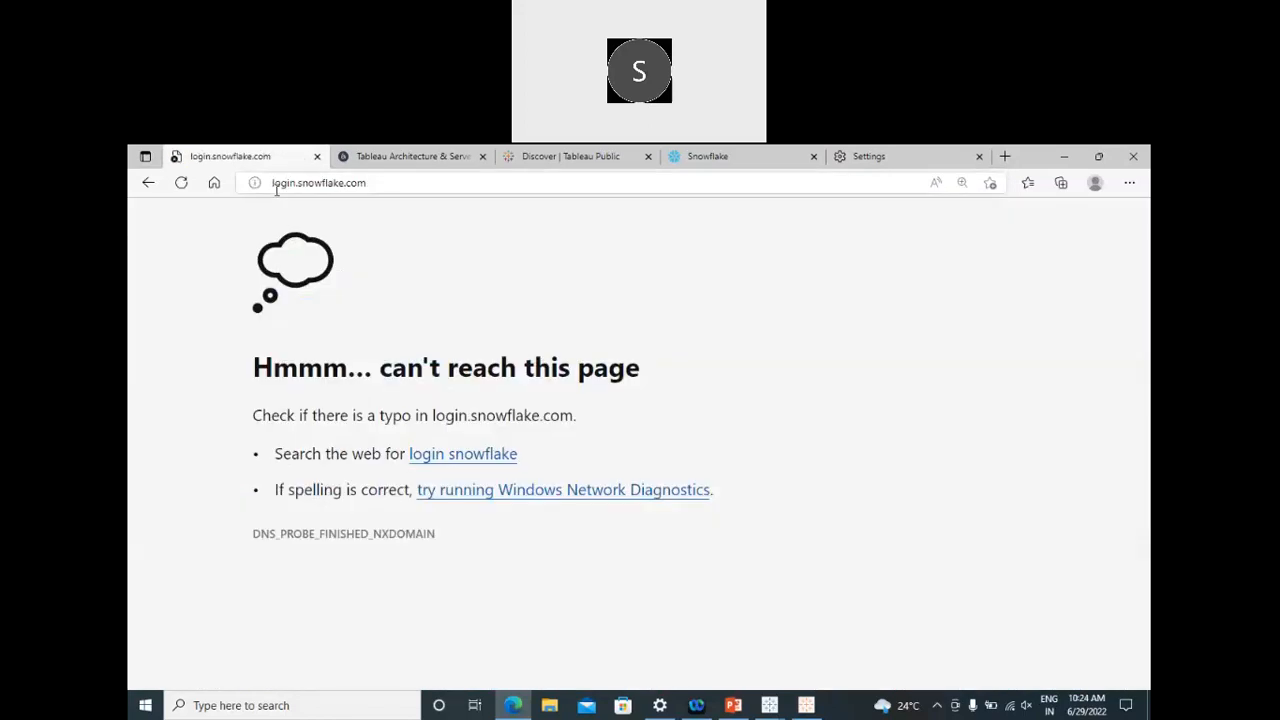
left_click(449, 456)
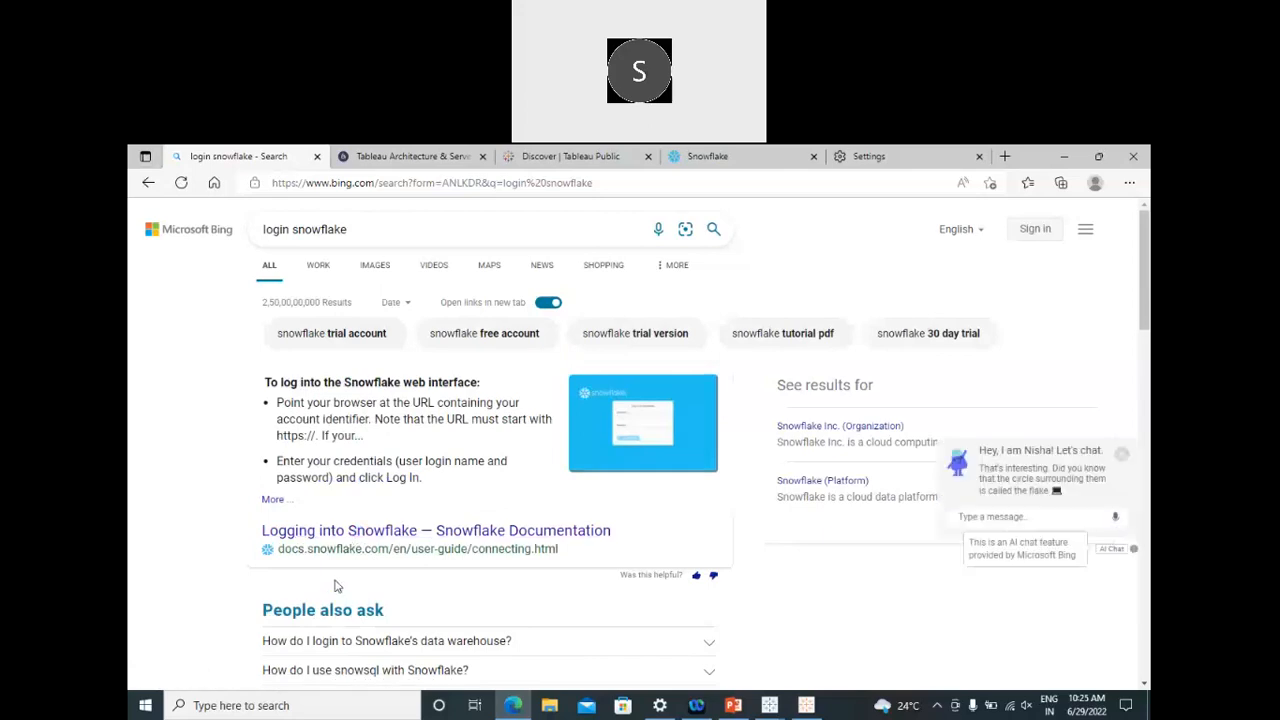
scroll(335, 585, "down", 3)
left_click(325, 504)
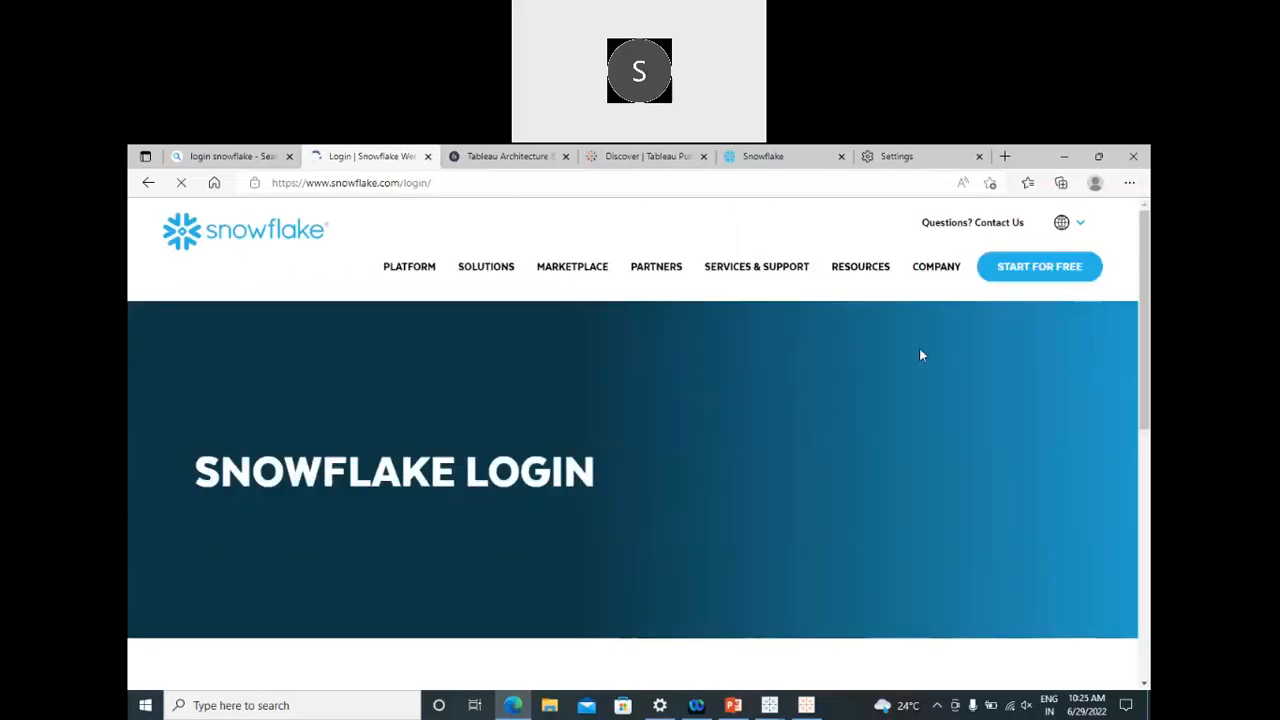
Step: Switch the Snowflake site to English and go to START FOR FREE, scrolling to the existing-account sign-in link
mouse_move(1080, 228)
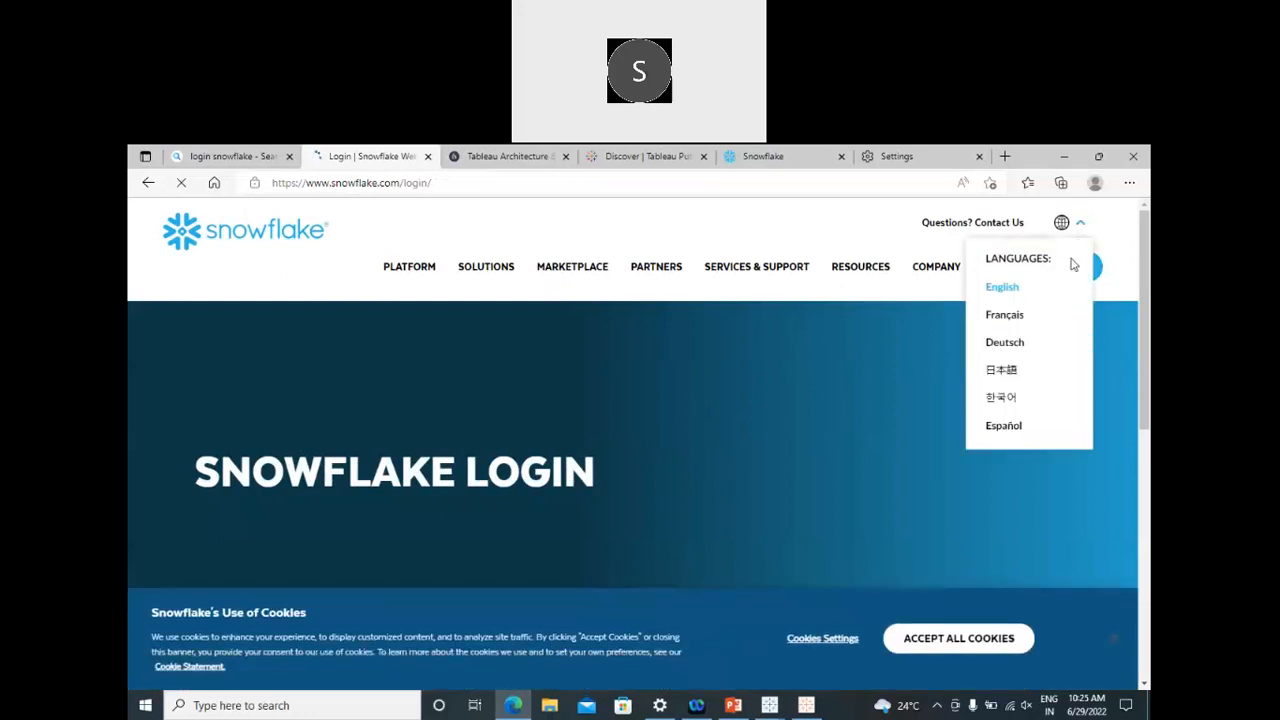
left_click(988, 290)
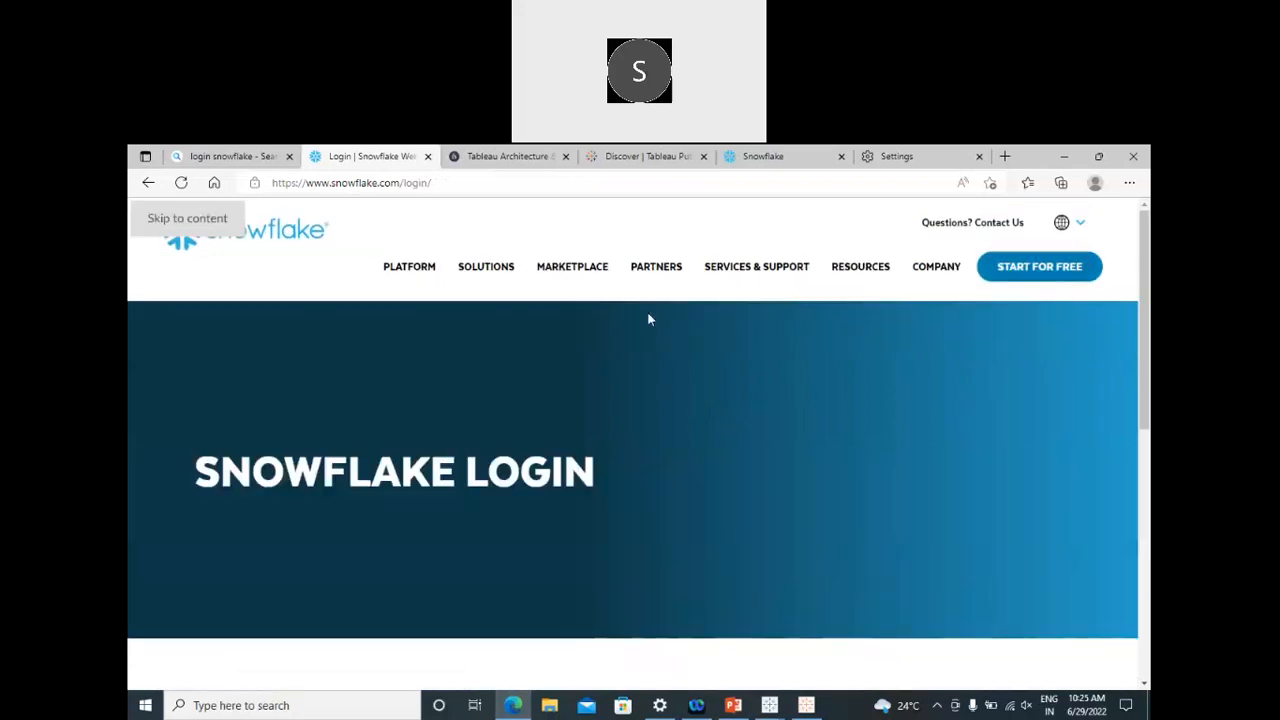
mouse_move(425, 272)
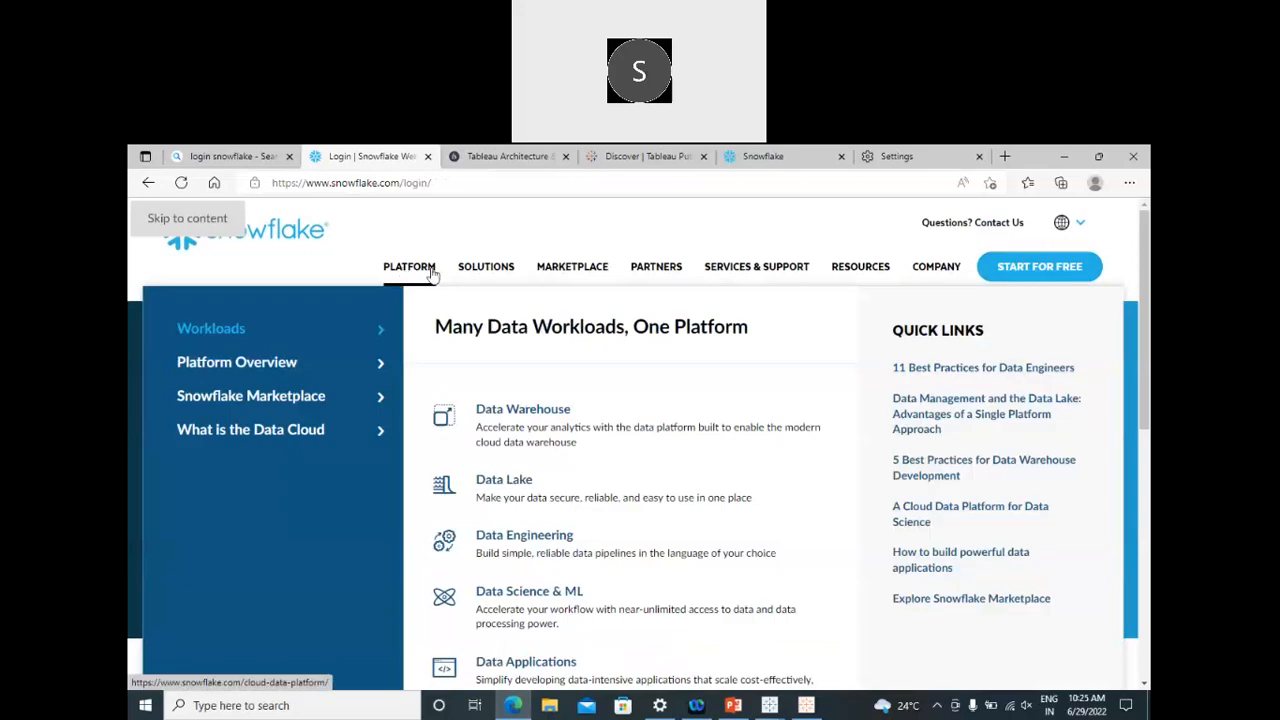
mouse_move(474, 277)
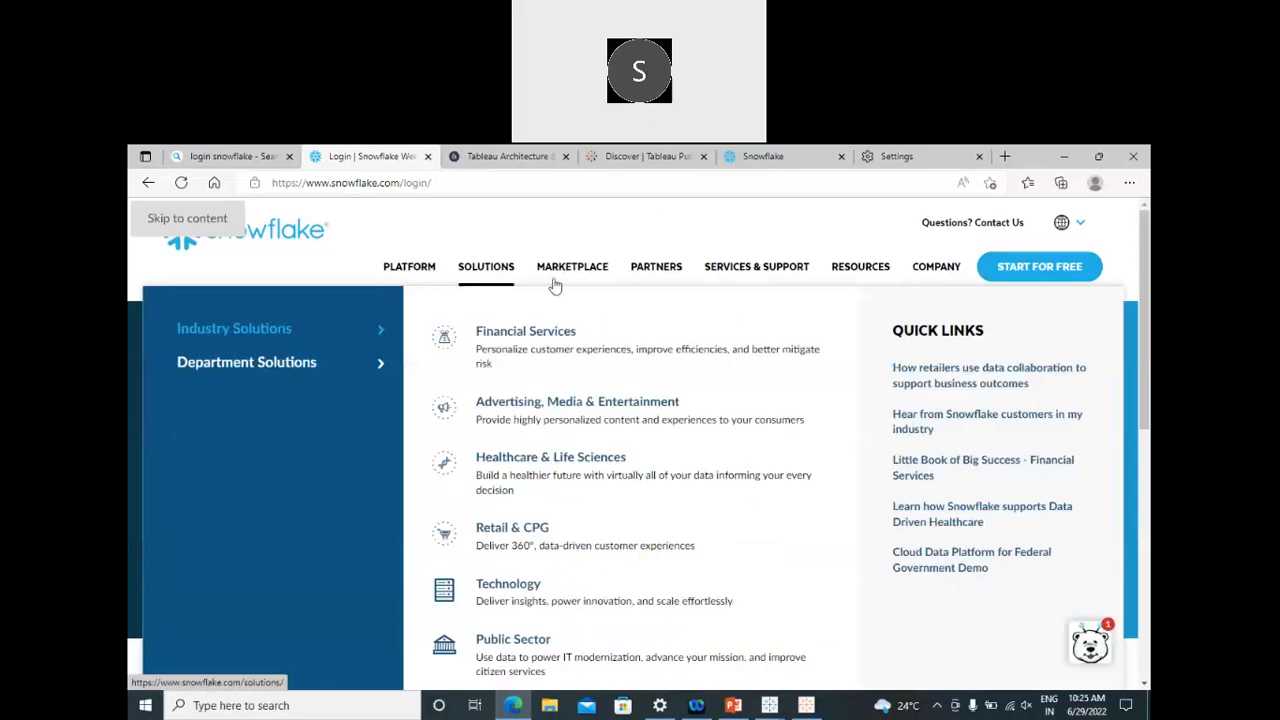
mouse_move(771, 277)
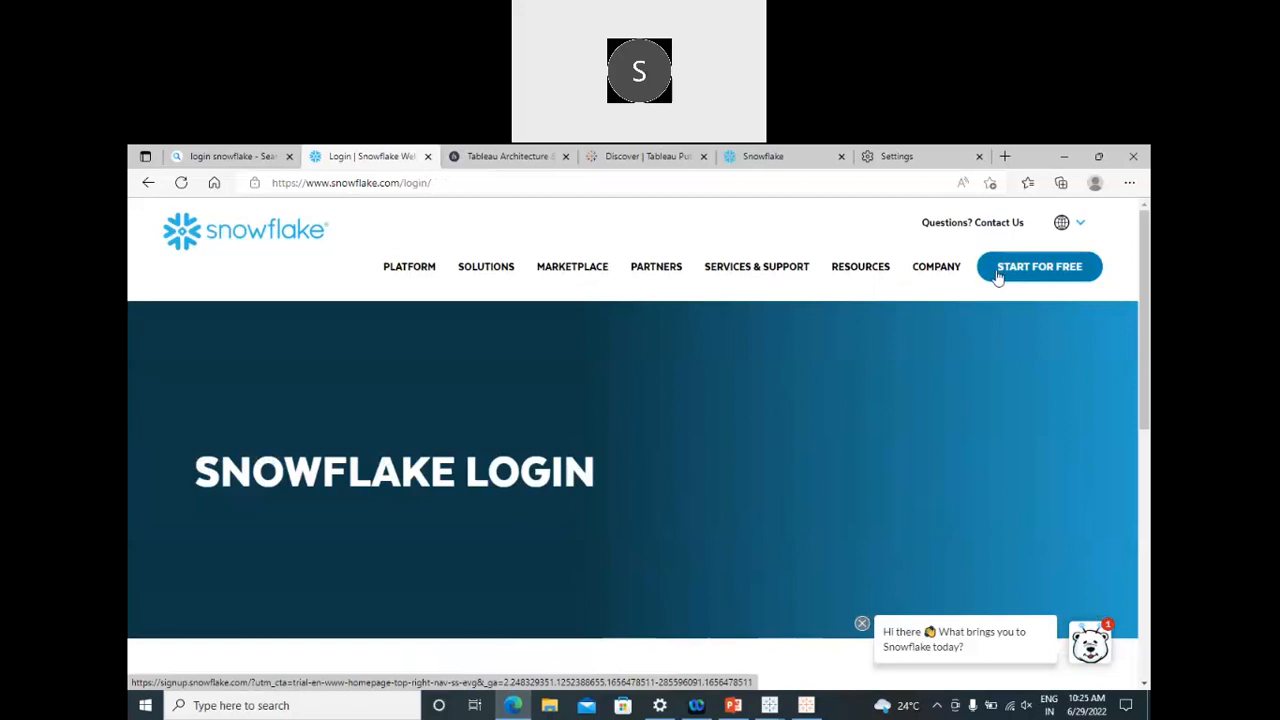
left_click(997, 276)
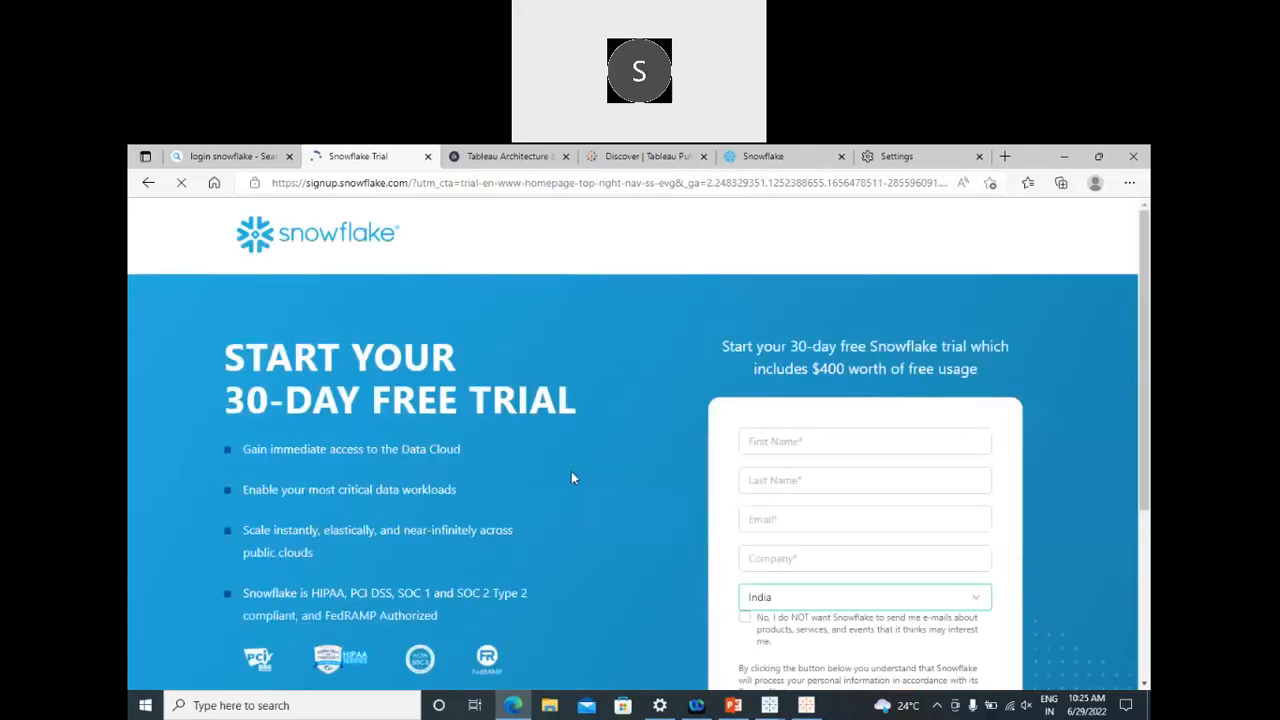
scroll(617, 476, "down", 3)
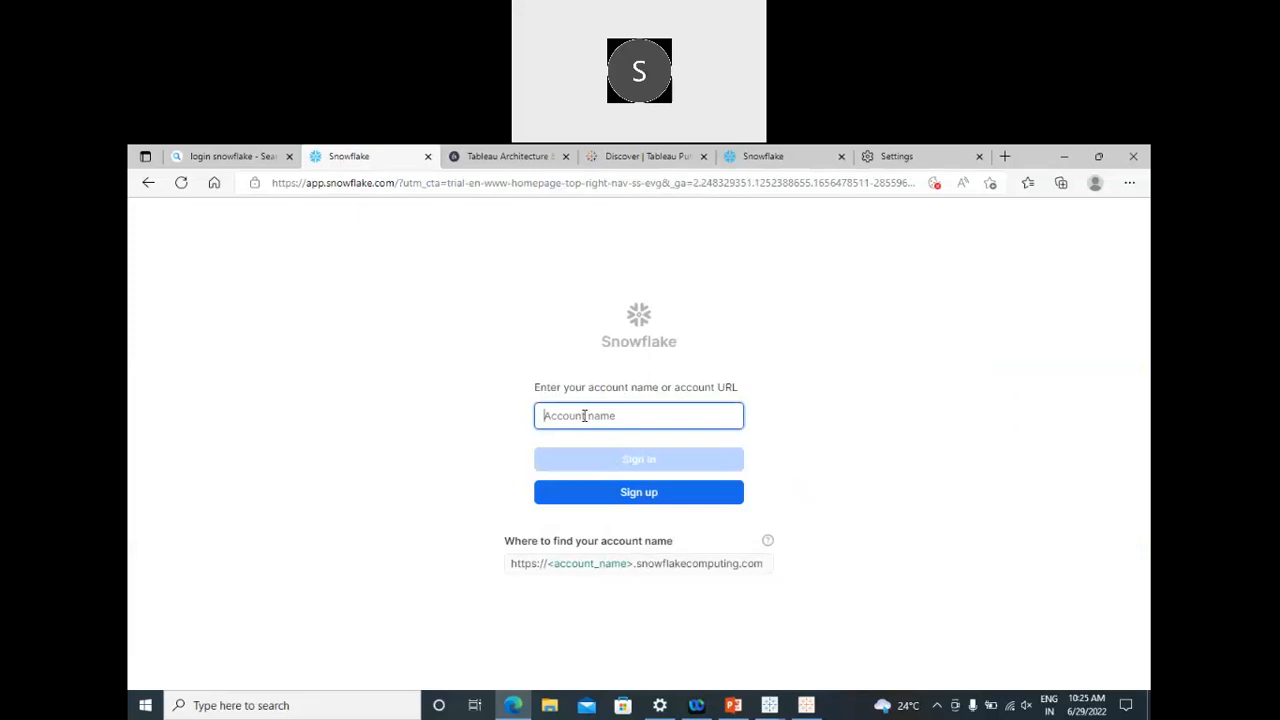
Step: Submit the account name to sign in, then delete its trailing digit
type("bethamsetty")
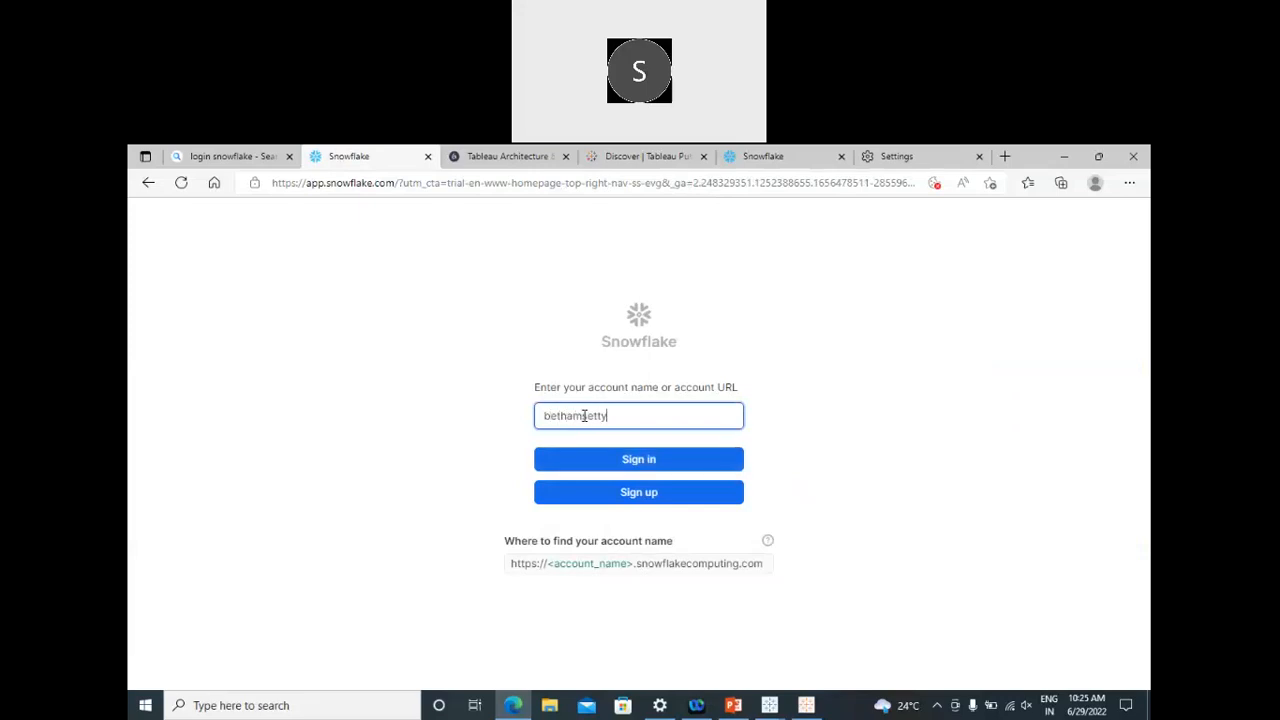
type("3")
left_click(628, 464)
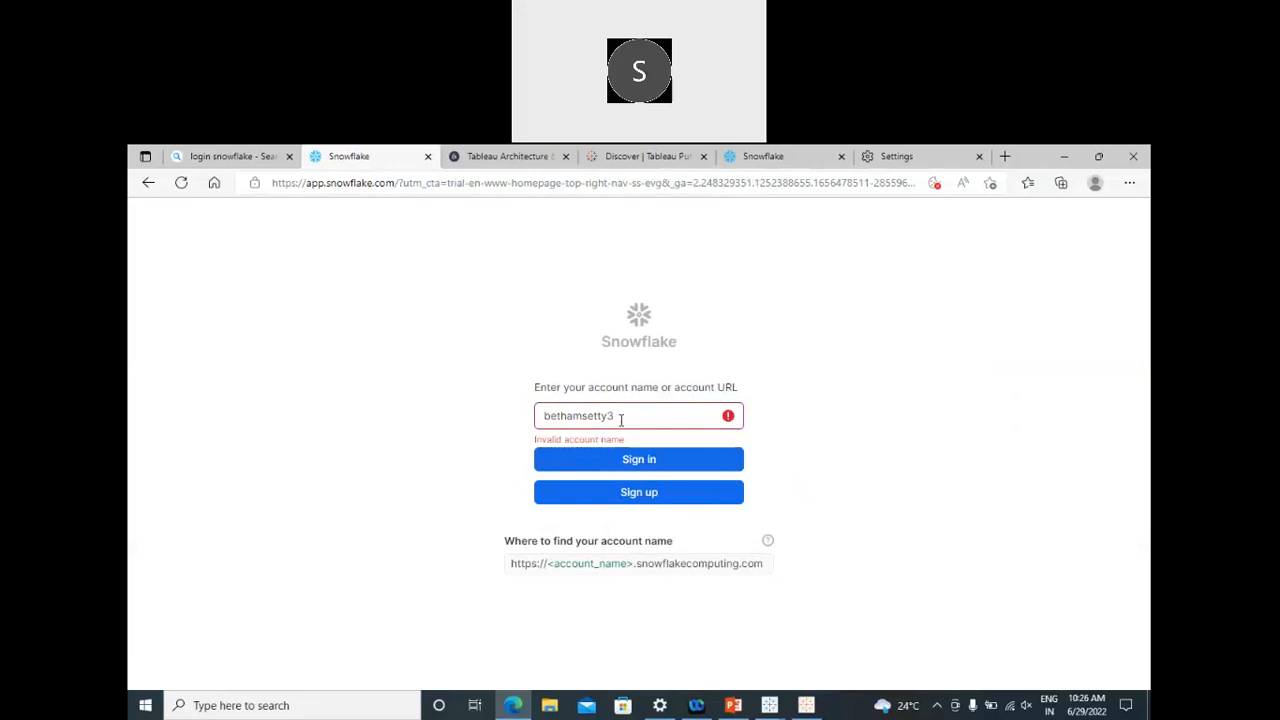
left_click(621, 418)
left_click_drag(621, 418, 503, 423)
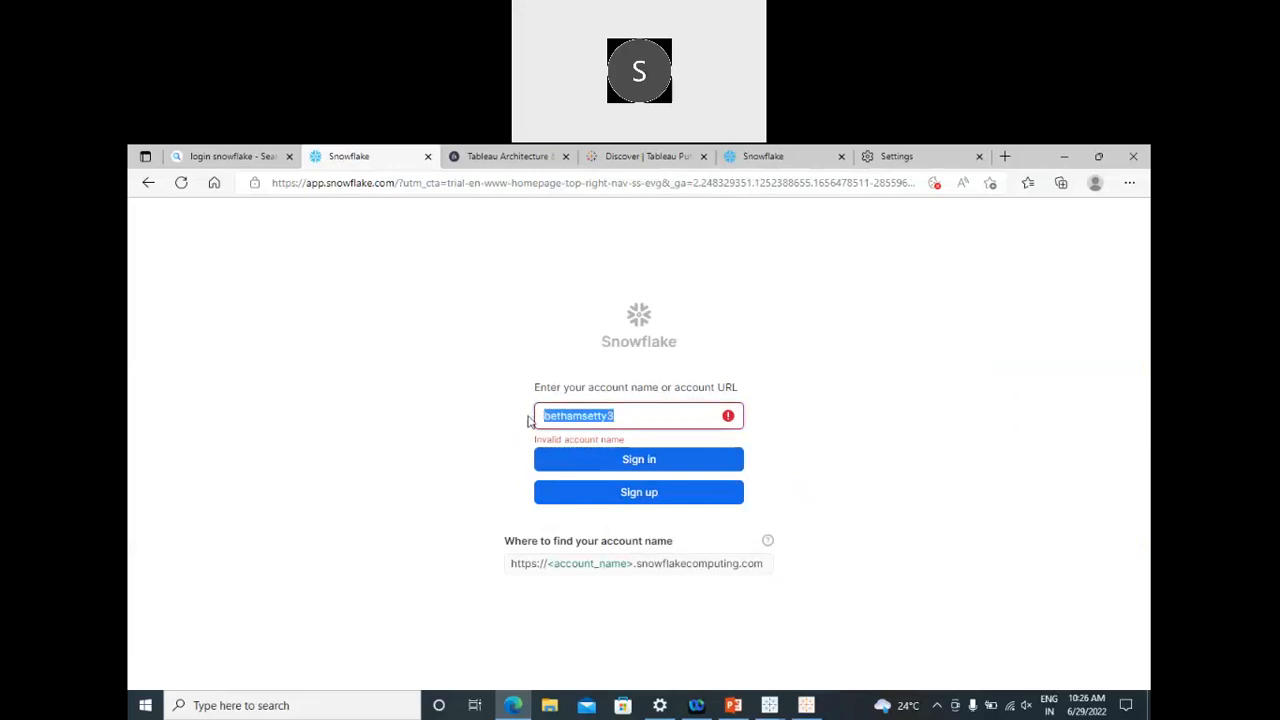
left_click(622, 413)
key("BackSpace")
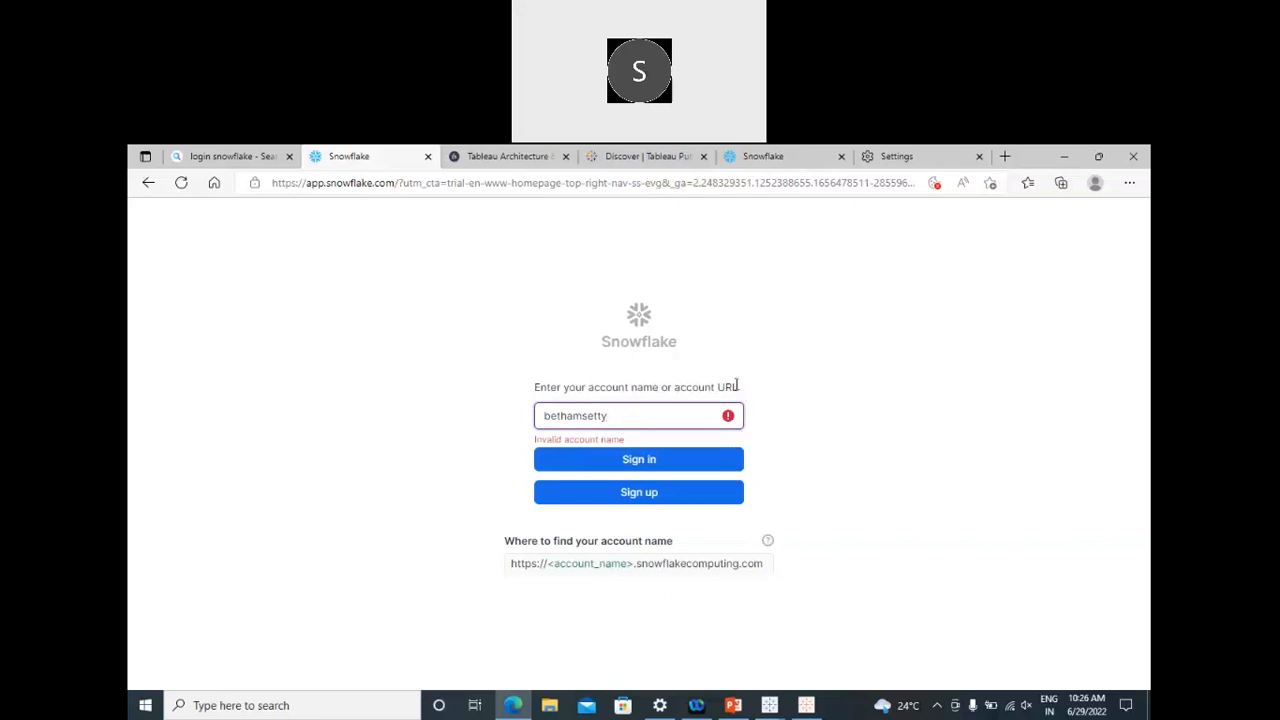
Step: Reselect the whole account name in the still-invalid account field
triple_click(528, 392)
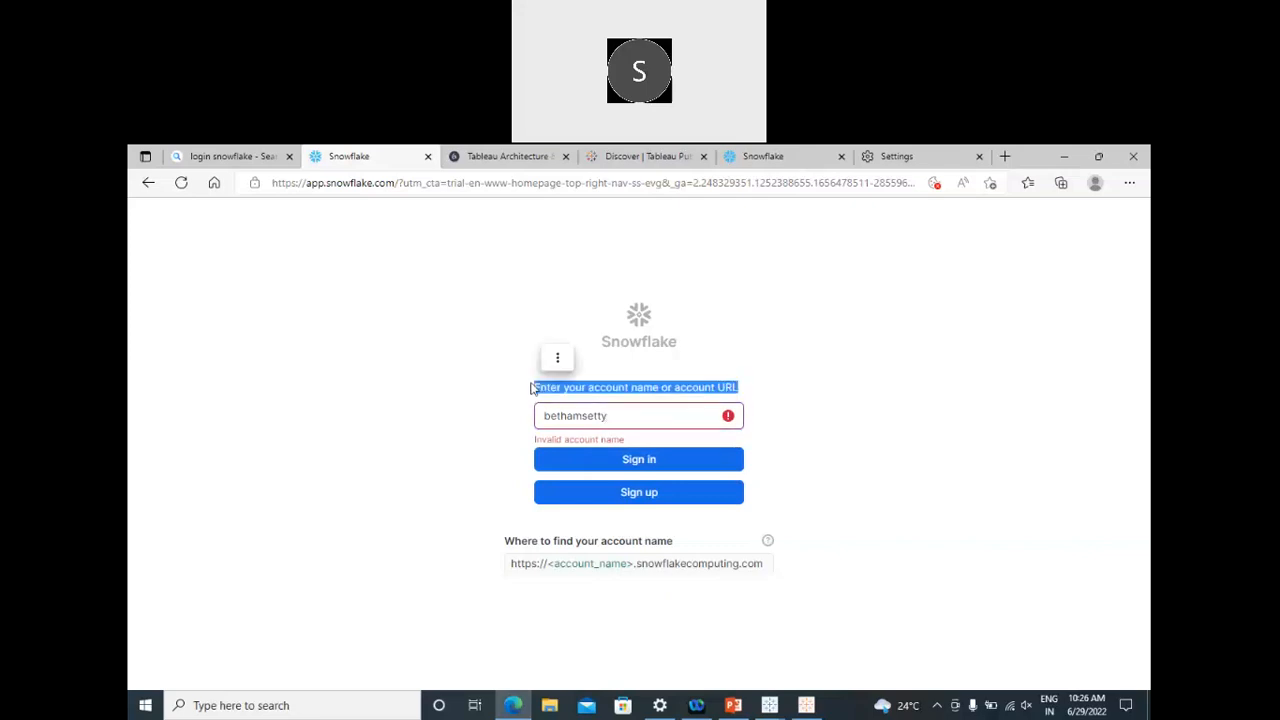
left_click(613, 415)
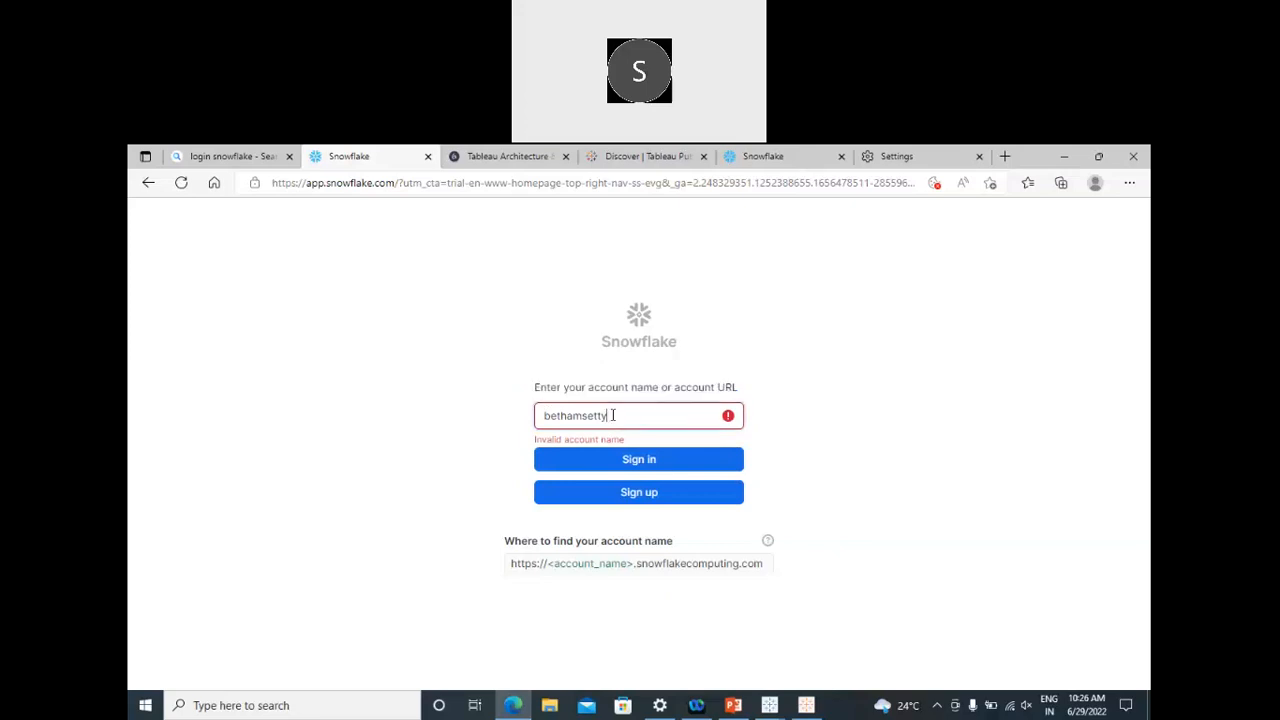
left_click_drag(613, 415, 540, 418)
left_click(684, 566)
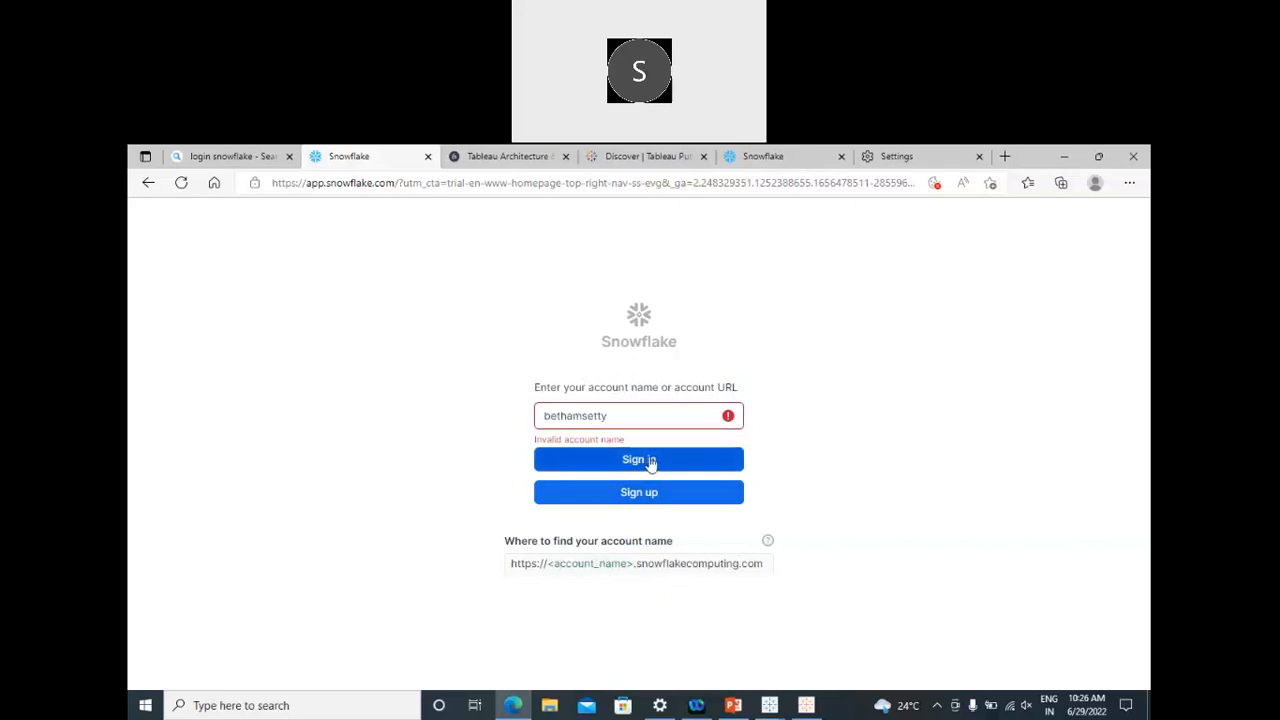
left_click_drag(616, 416, 515, 416)
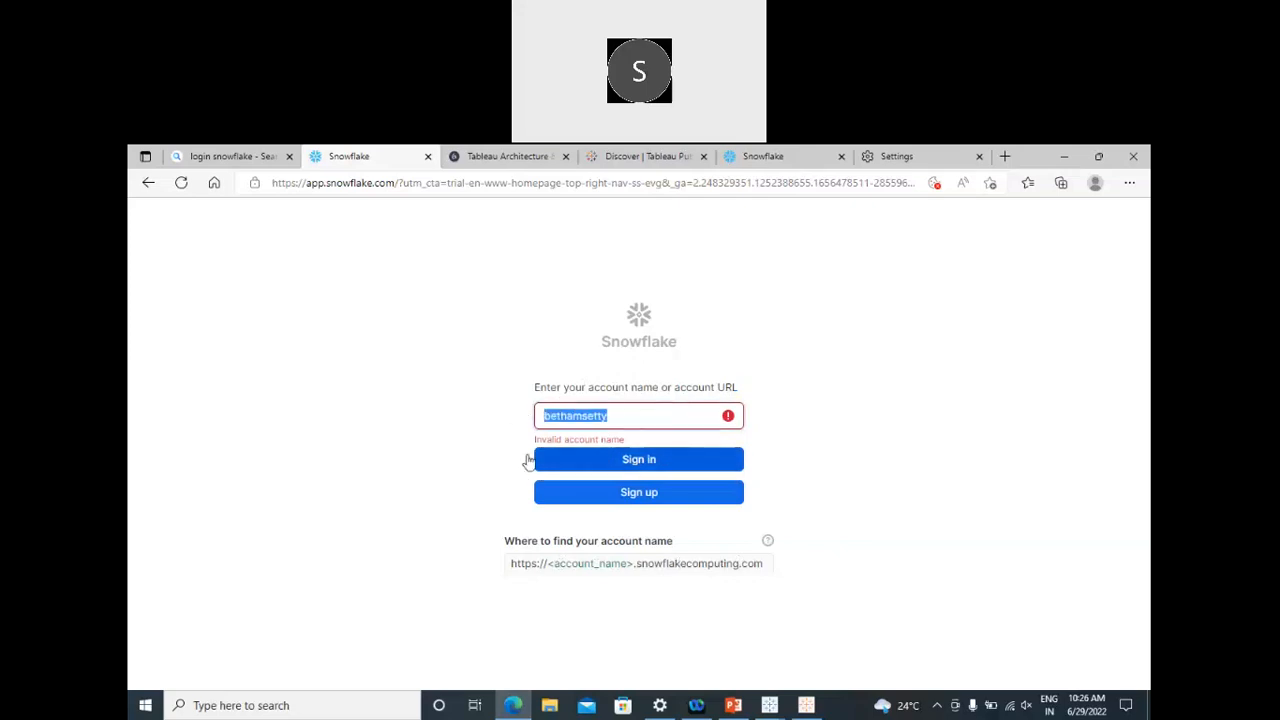